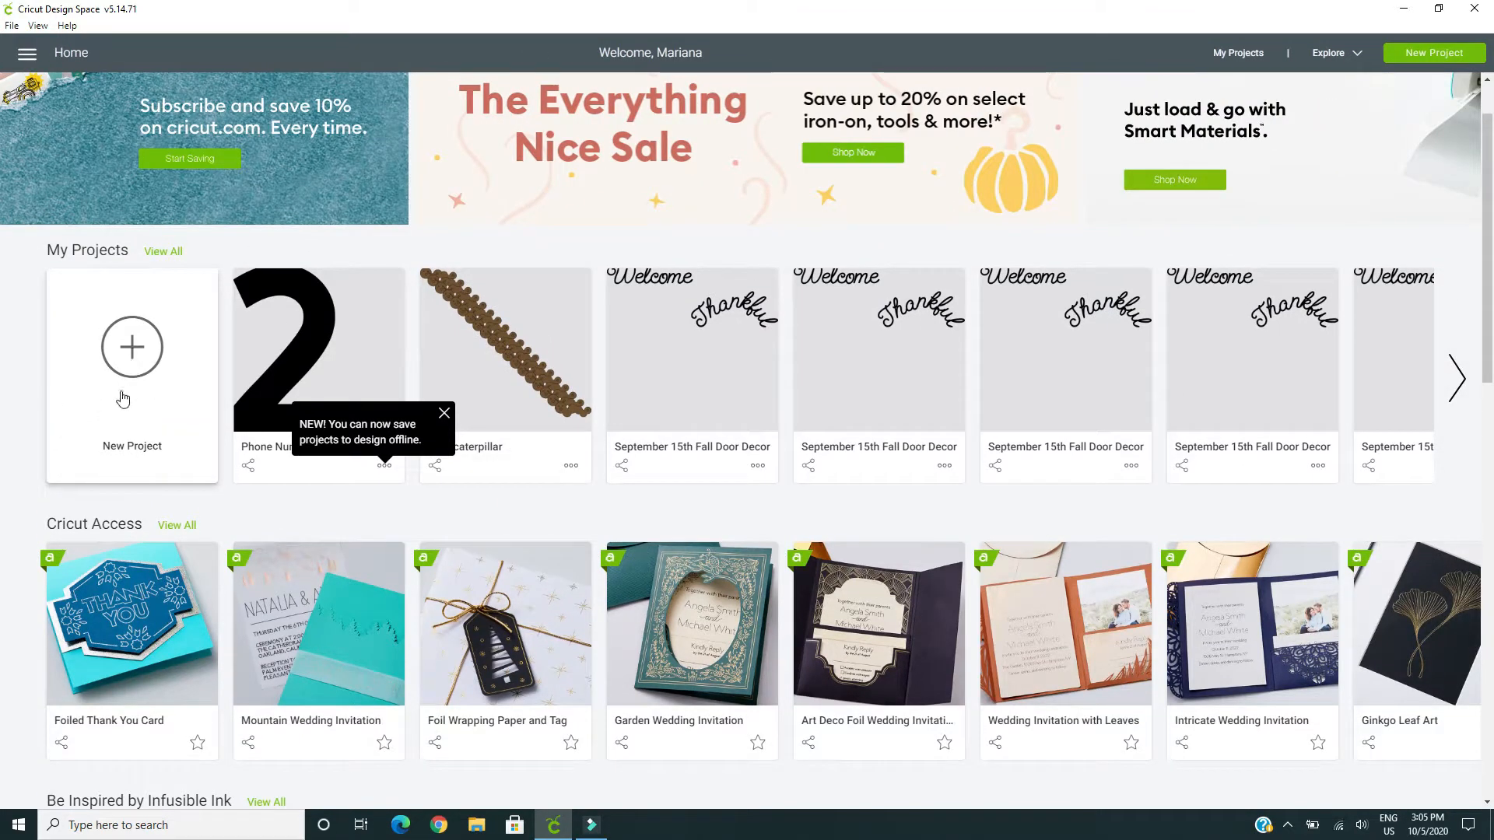
Start a new project and open the image library to add artwork to the blank canvas
{"action": "left_click", "coordinate": [133, 348]}
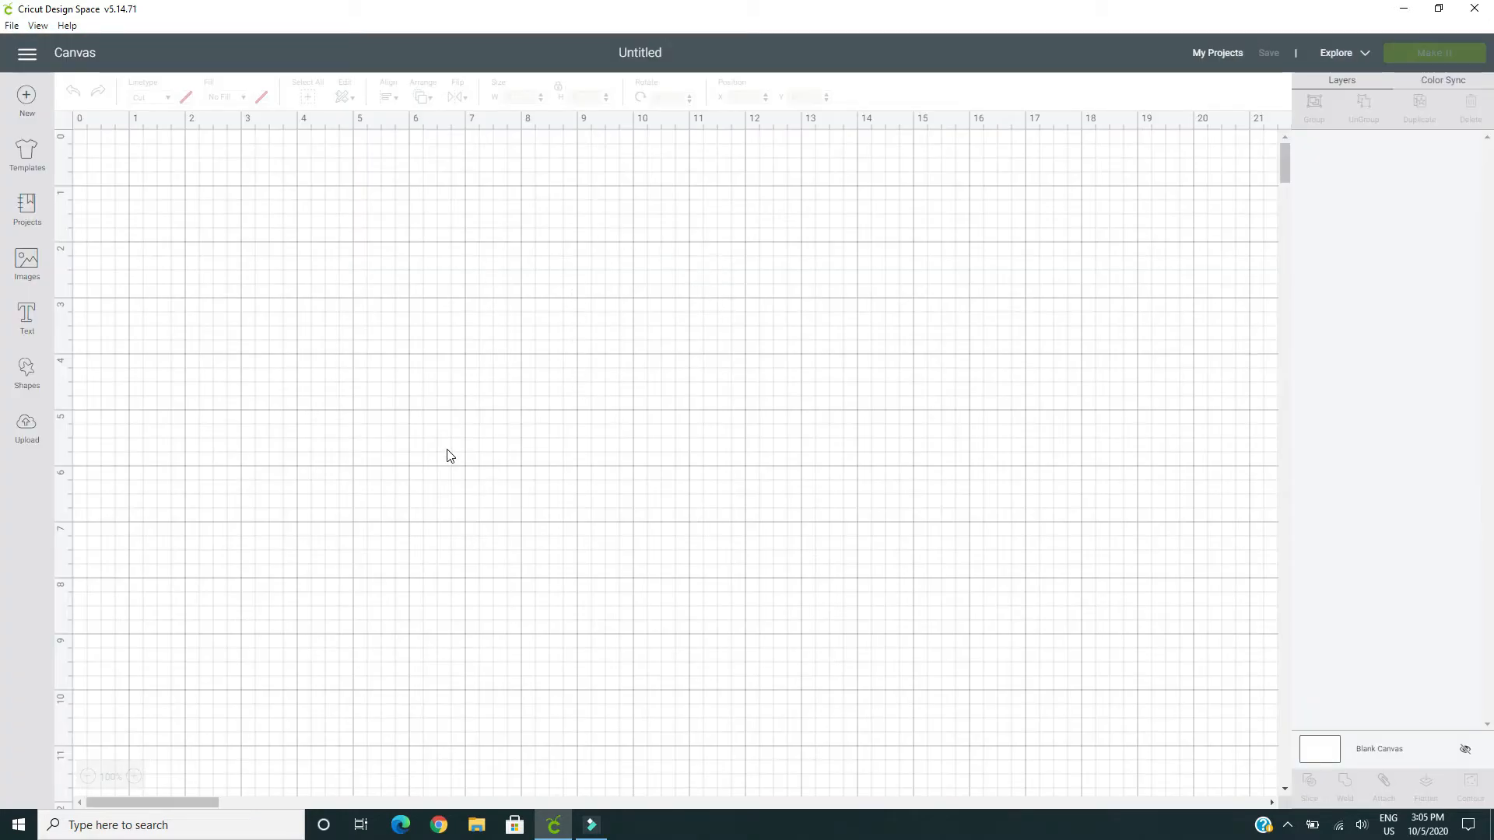
{"action": "left_click", "coordinate": [27, 263]}
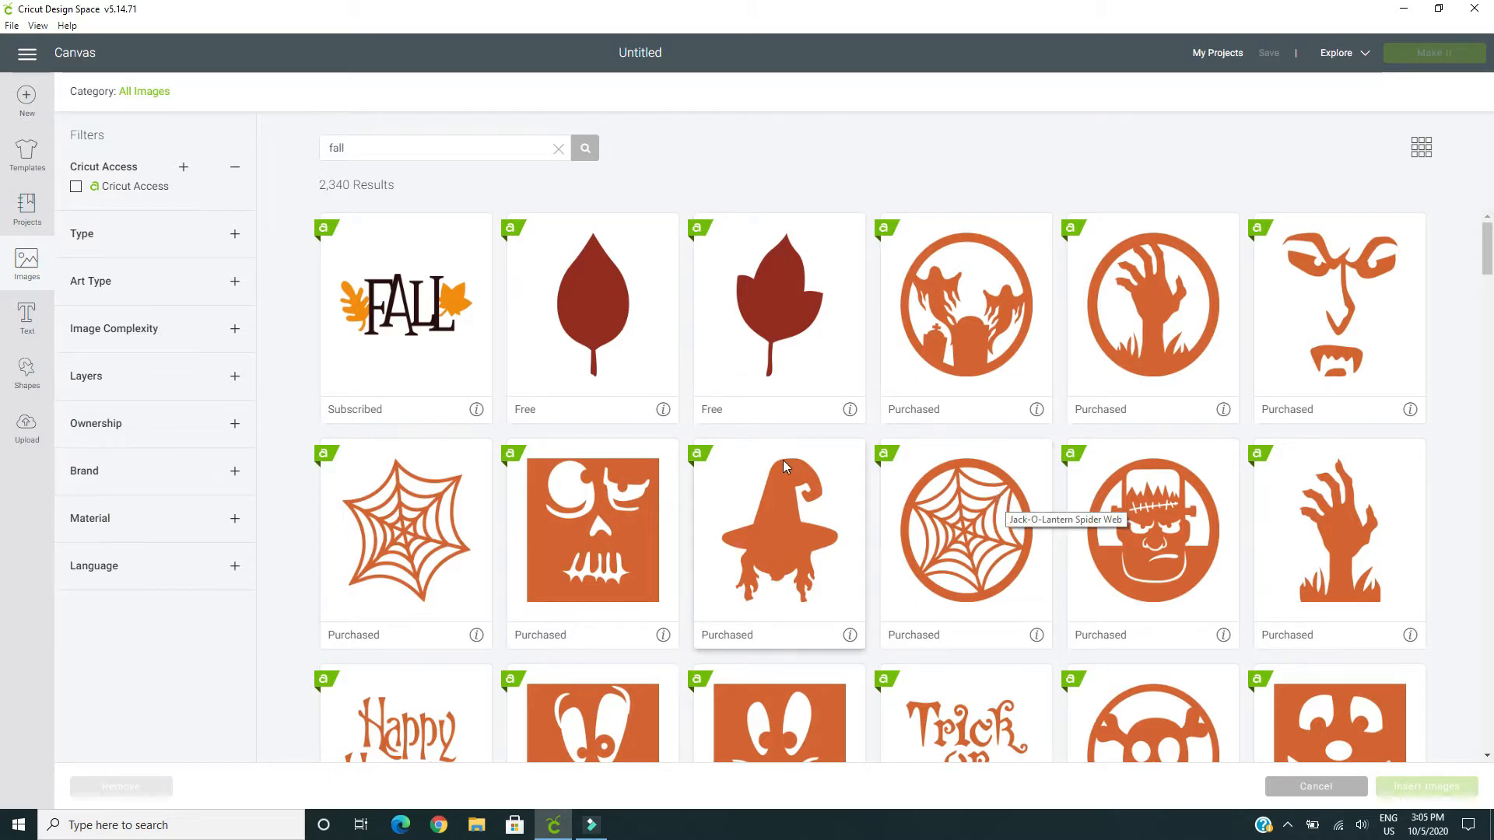
{"action": "scroll", "coordinate": [783, 459], "scroll_direction": "down", "scroll_amount": 5}
{"action": "scroll", "coordinate": [782, 467], "scroll_direction": "up", "scroll_amount": 5}
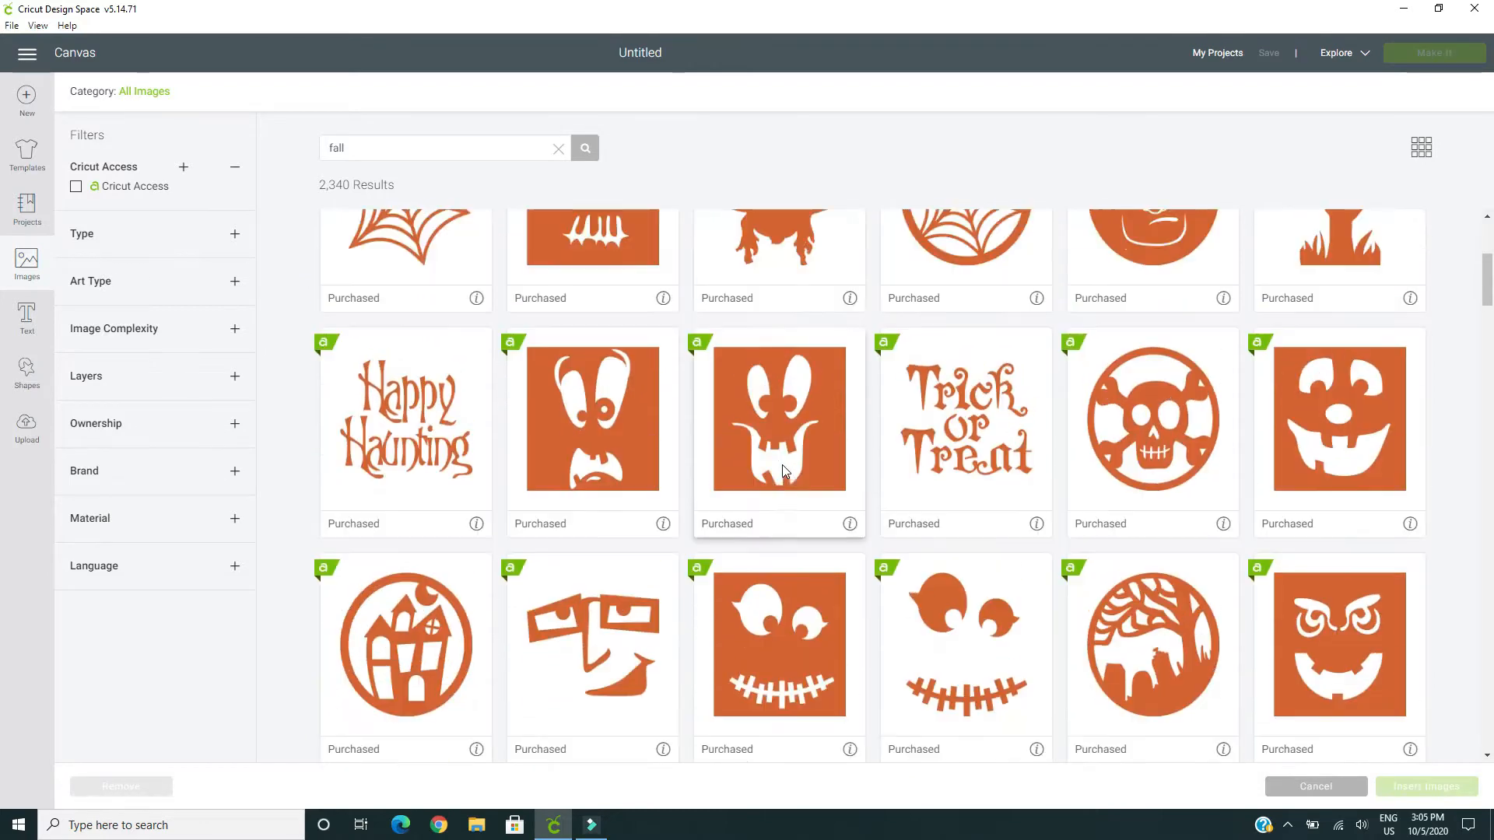
Replace the "fall" search term and search the image library for "halloween"
{"action": "double_click", "coordinate": [351, 151]}
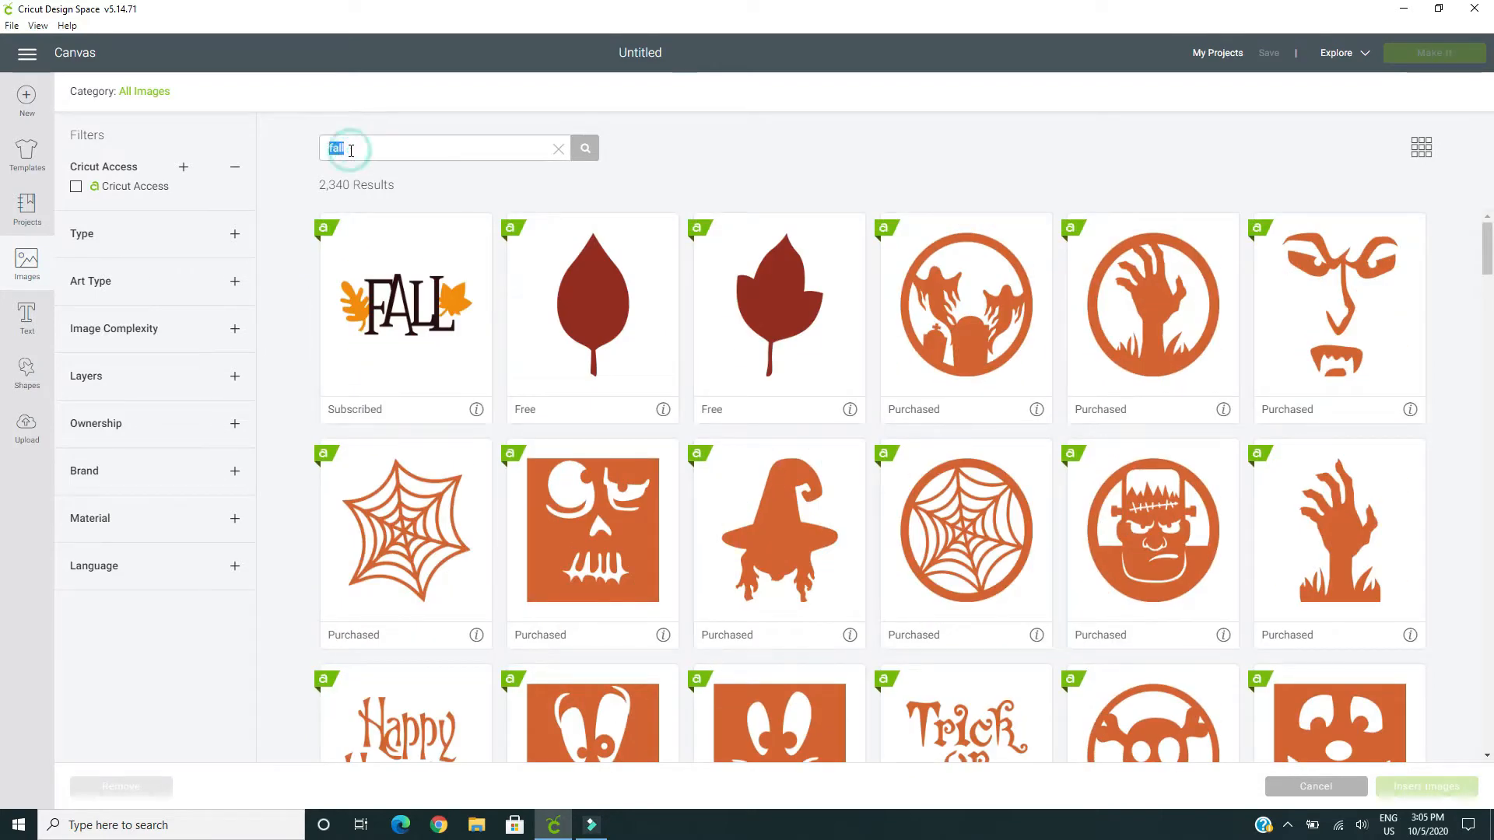
{"action": "key", "text": "BackSpace"}
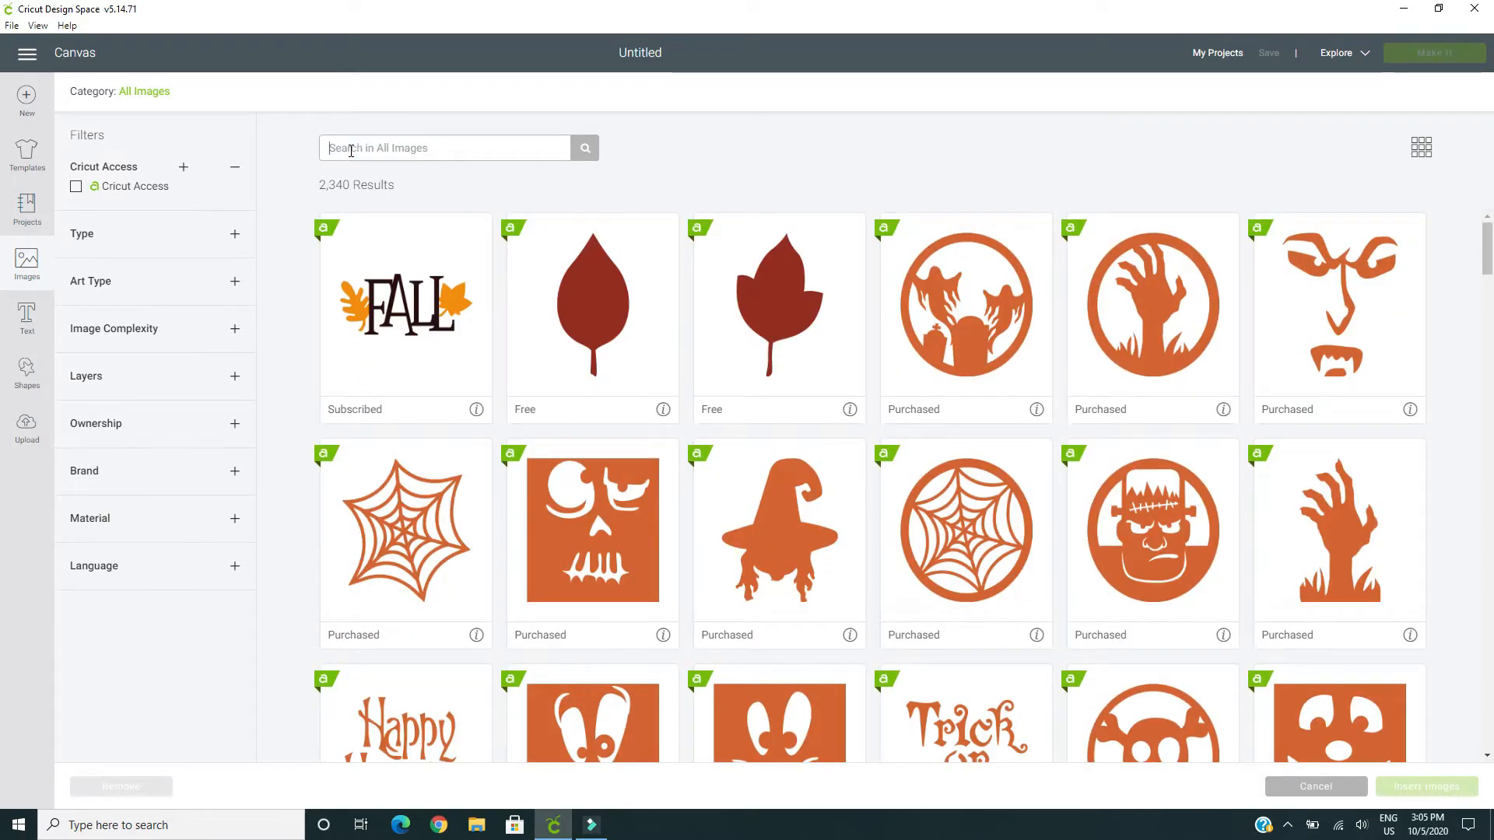
{"action": "type", "text": "ha"}
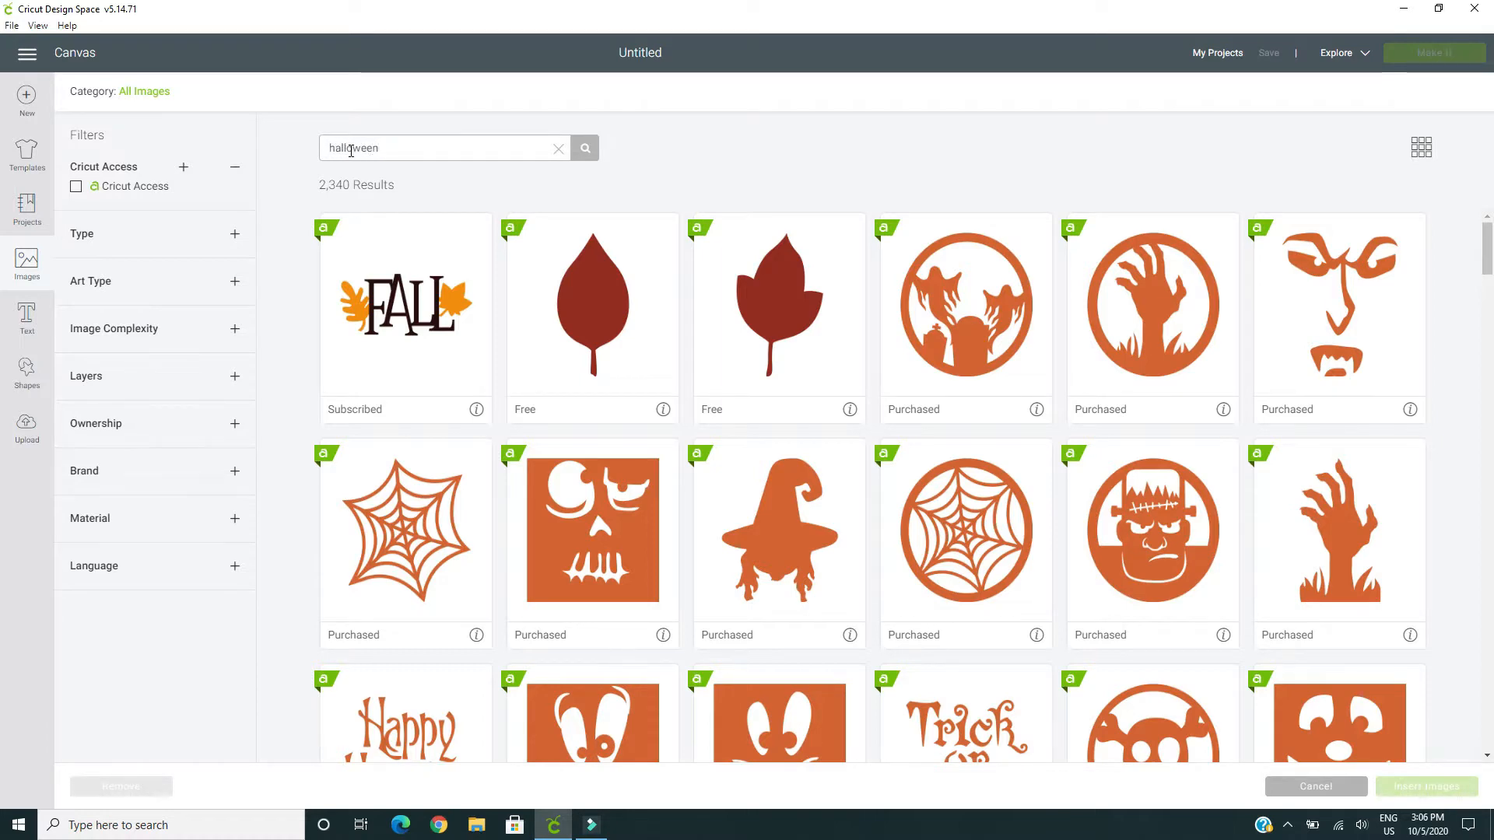
{"action": "type", "text": "lloween"}
{"action": "left_click", "coordinate": [589, 154]}
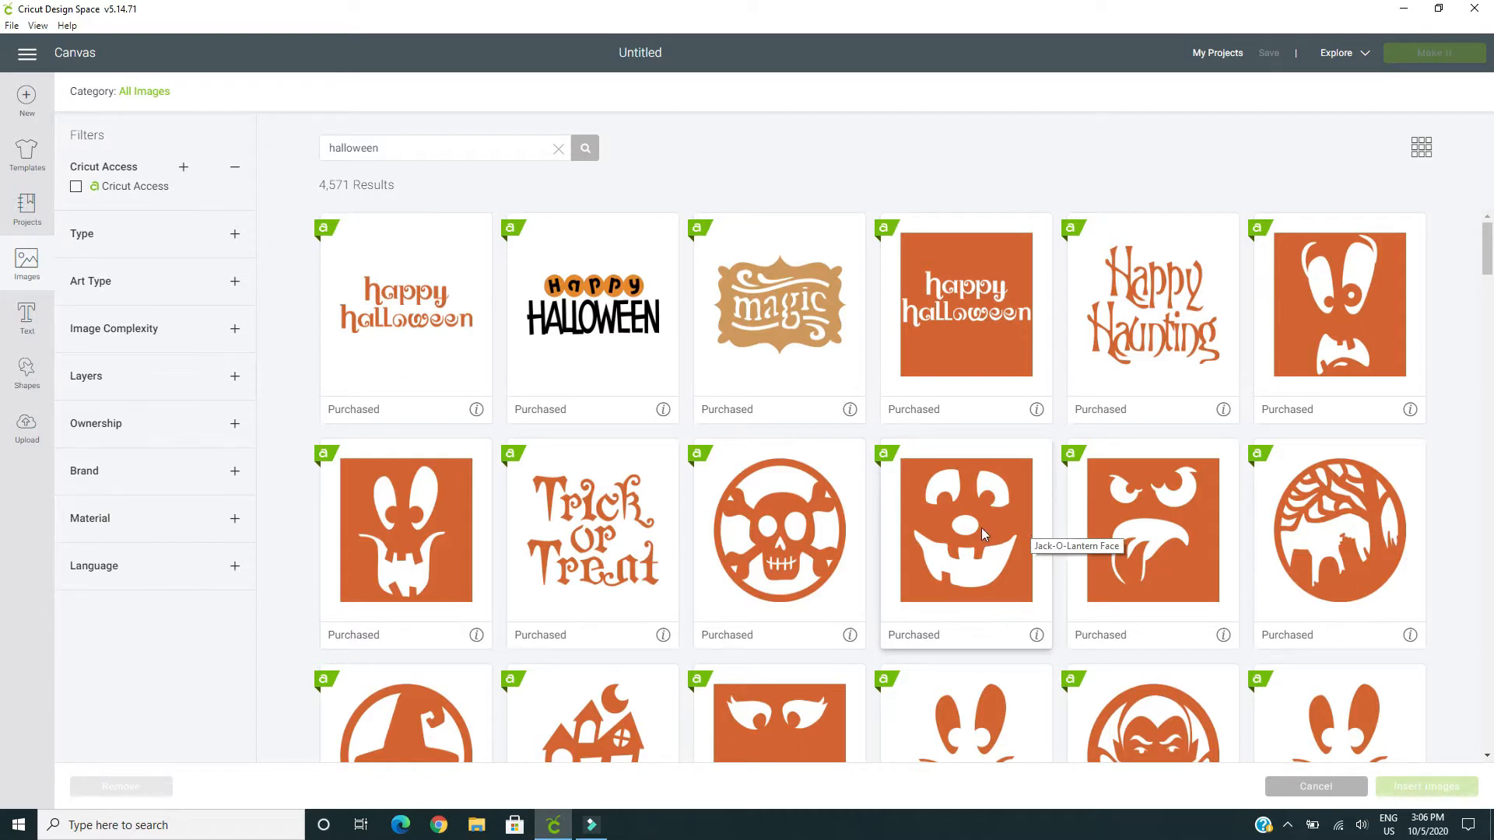
Look through the Halloween image results for designs suitable for the project, such as faces, bats, cats and spiders
{"action": "scroll", "coordinate": [984, 537], "scroll_direction": "down", "scroll_amount": 2}
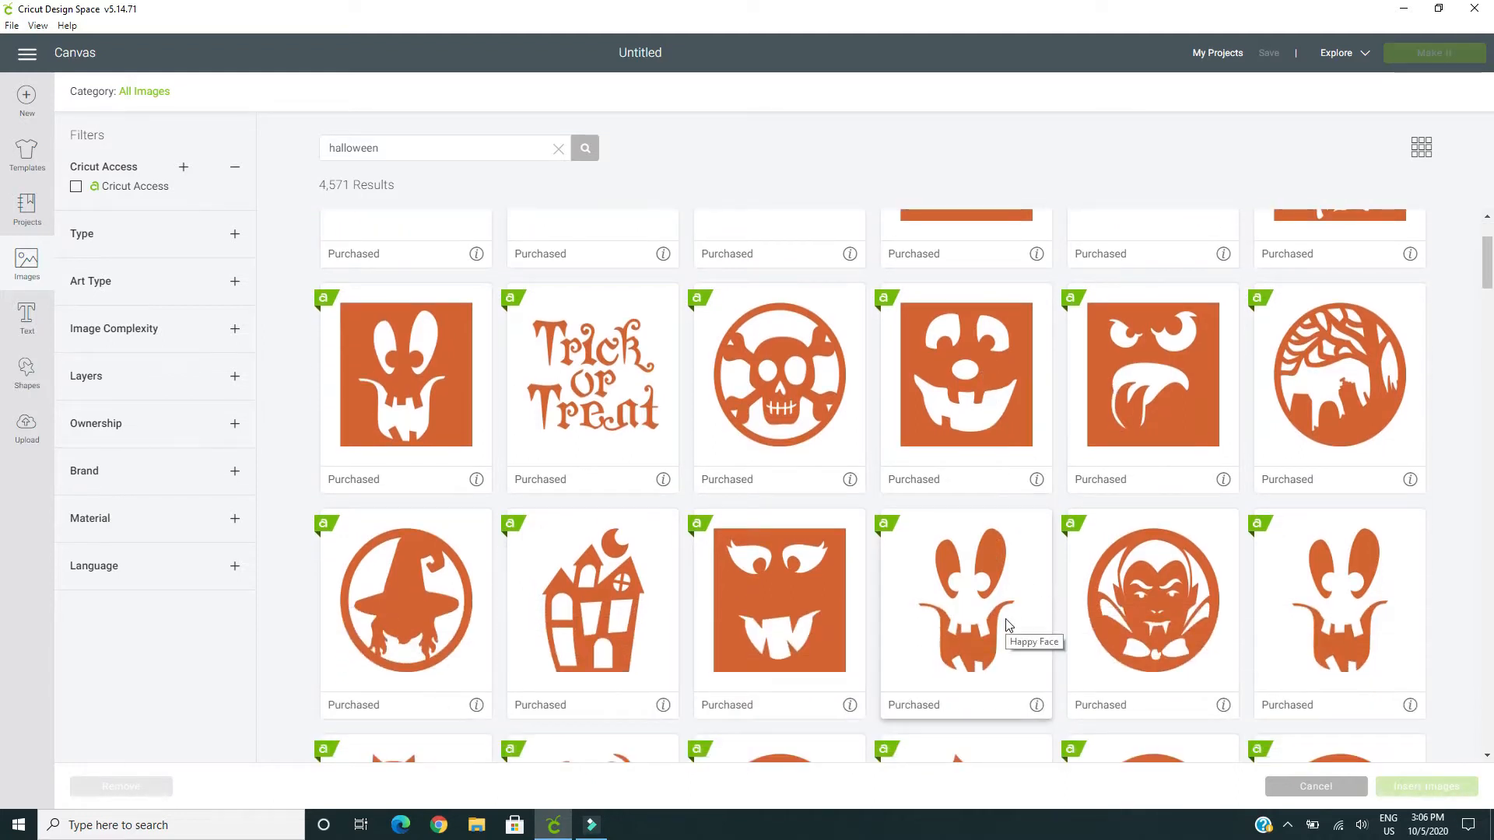
{"action": "scroll", "coordinate": [1000, 622], "scroll_direction": "down", "scroll_amount": 2}
{"action": "scroll", "coordinate": [994, 622], "scroll_direction": "up", "scroll_amount": 1}
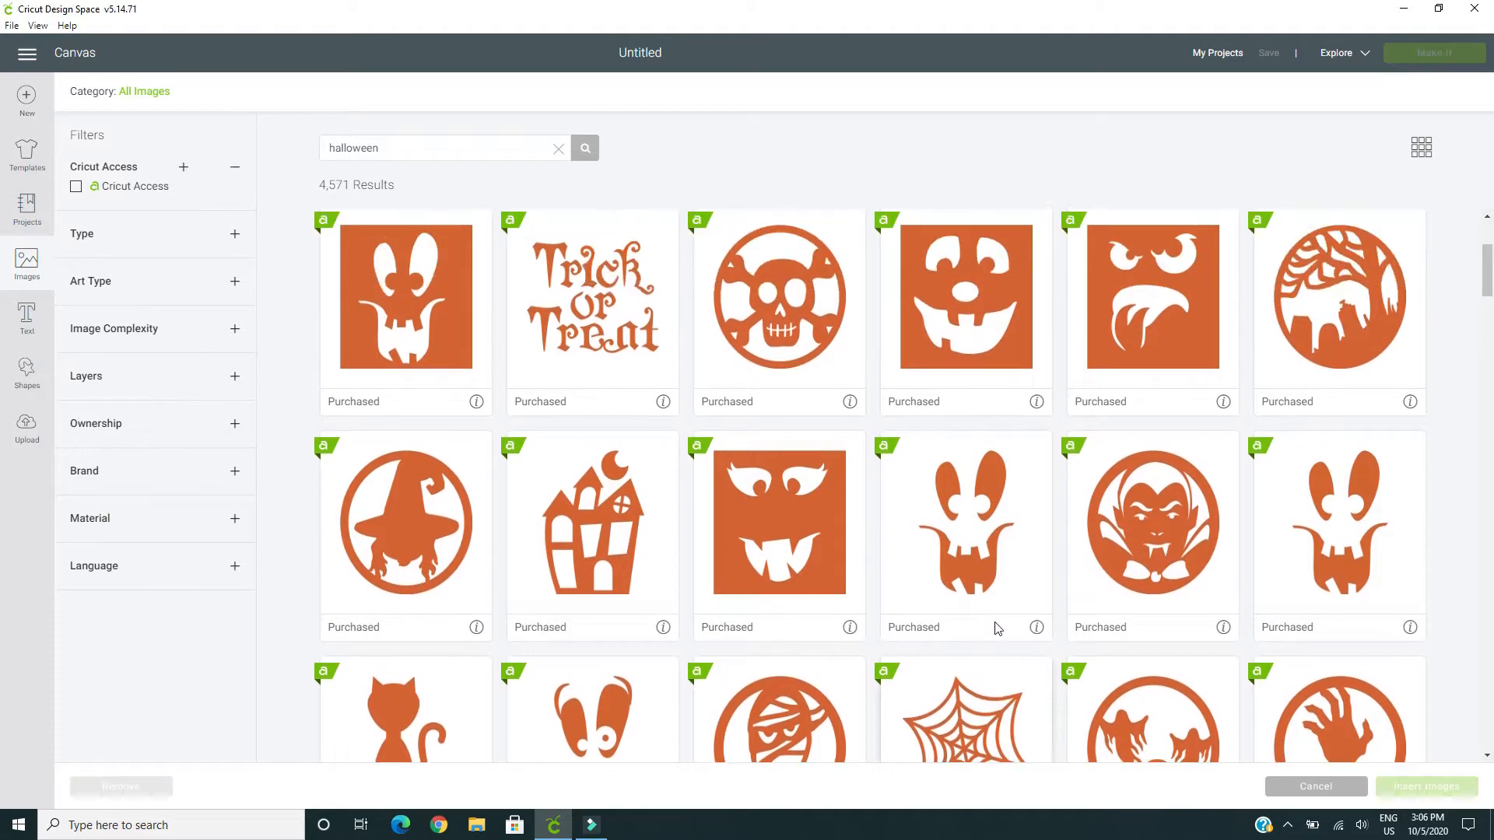
{"action": "scroll", "coordinate": [996, 625], "scroll_direction": "down", "scroll_amount": 2}
{"action": "scroll", "coordinate": [998, 627], "scroll_direction": "down", "scroll_amount": 2}
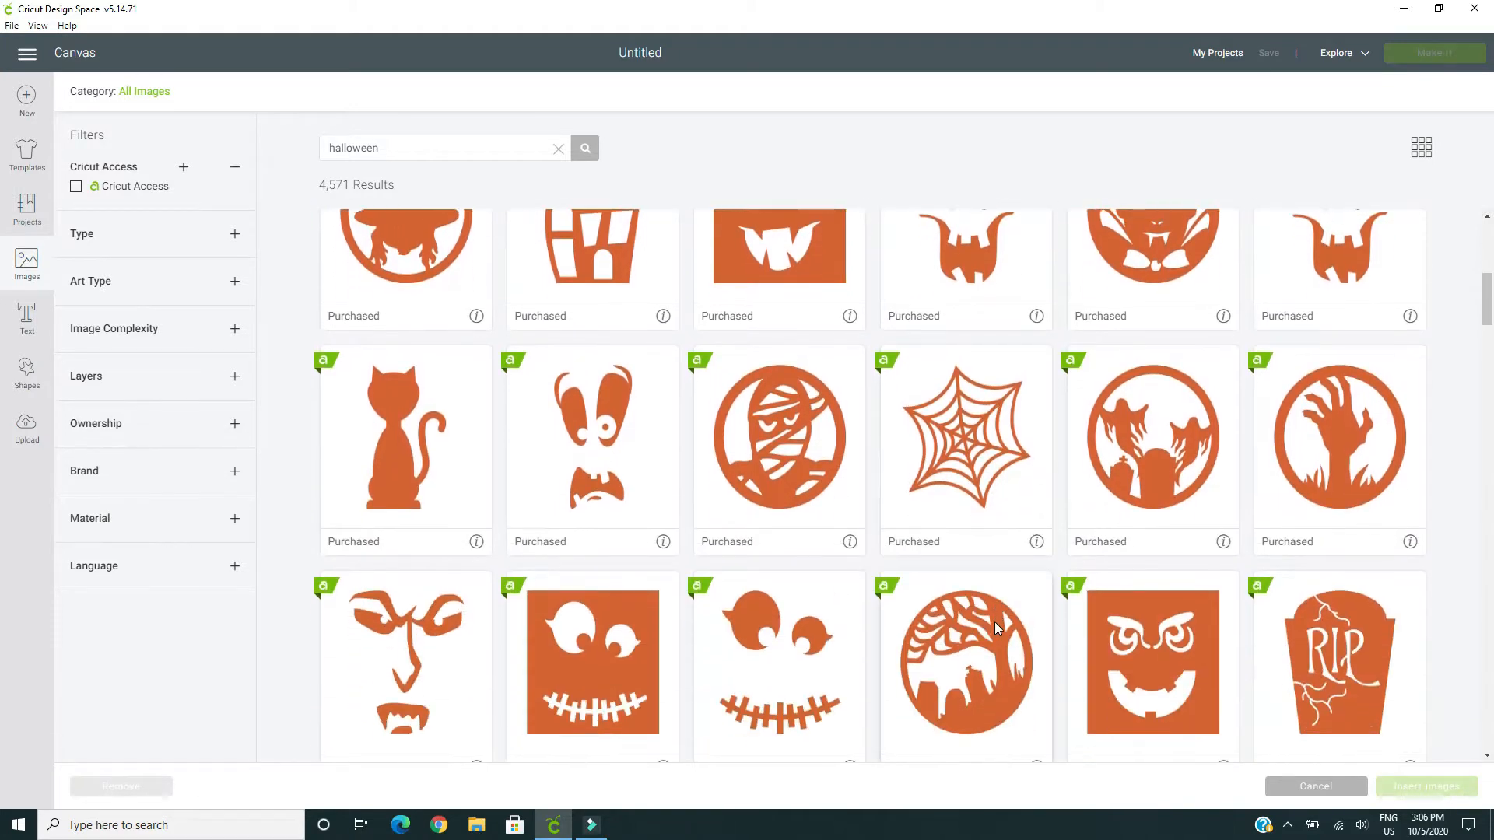
{"action": "scroll", "coordinate": [995, 629], "scroll_direction": "down", "scroll_amount": 1}
{"action": "scroll", "coordinate": [994, 629], "scroll_direction": "down", "scroll_amount": 1}
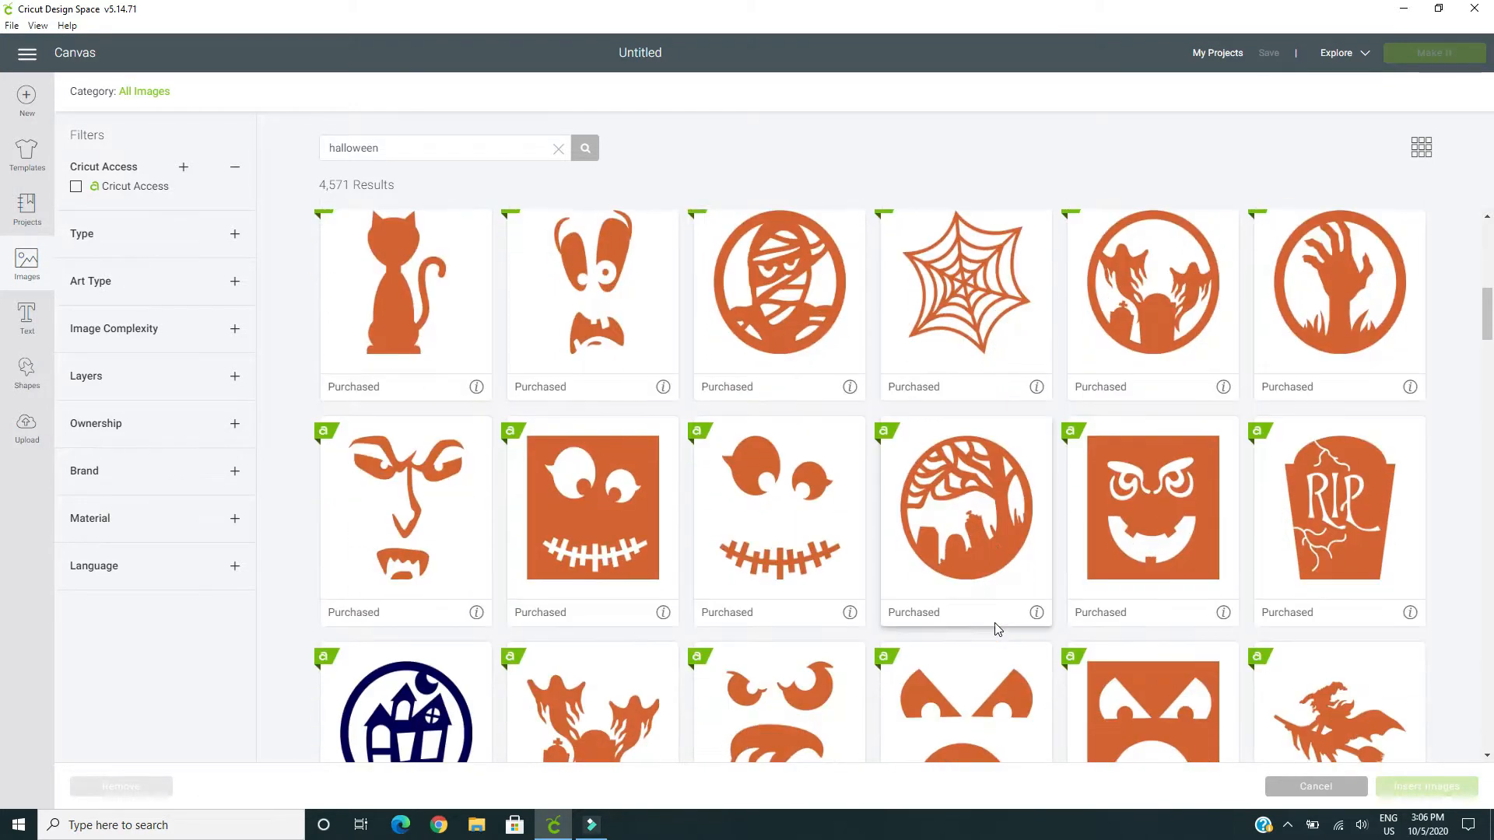
{"action": "scroll", "coordinate": [998, 629], "scroll_direction": "down", "scroll_amount": 2}
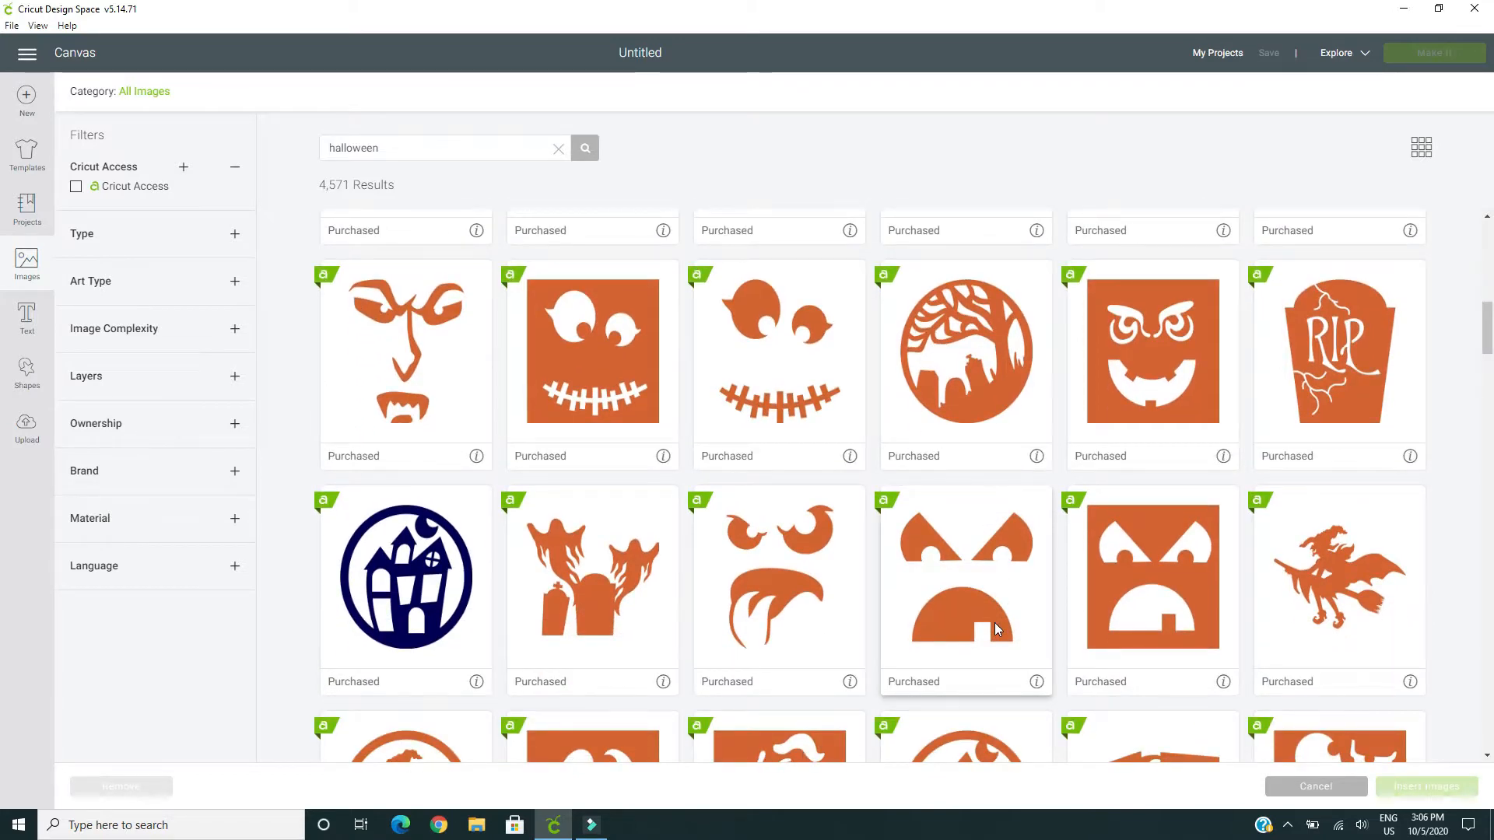
{"action": "scroll", "coordinate": [996, 627], "scroll_direction": "down", "scroll_amount": 3}
{"action": "scroll", "coordinate": [994, 623], "scroll_direction": "down", "scroll_amount": 1}
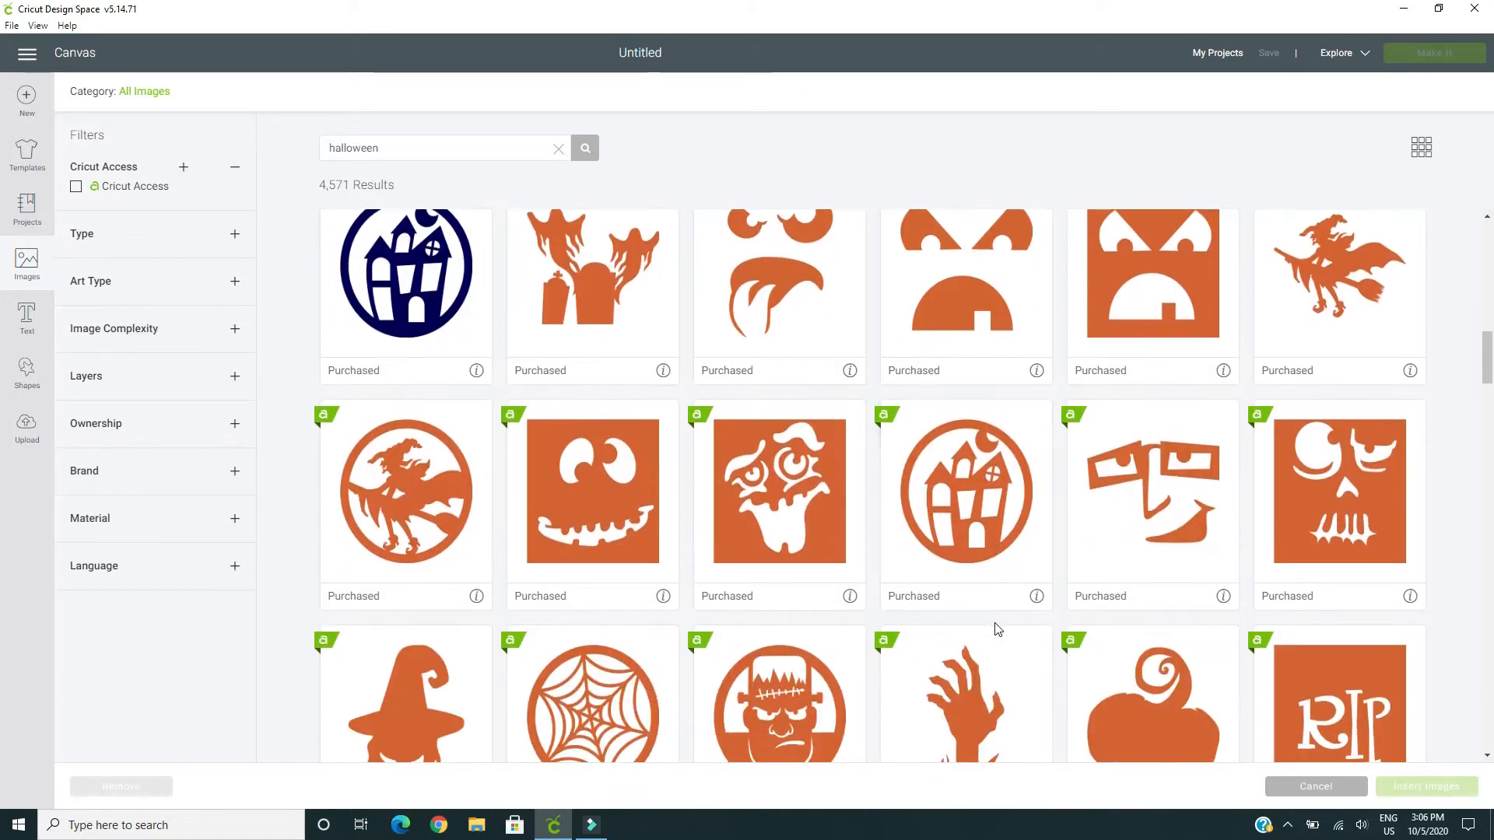
{"action": "scroll", "coordinate": [994, 622], "scroll_direction": "down", "scroll_amount": 2}
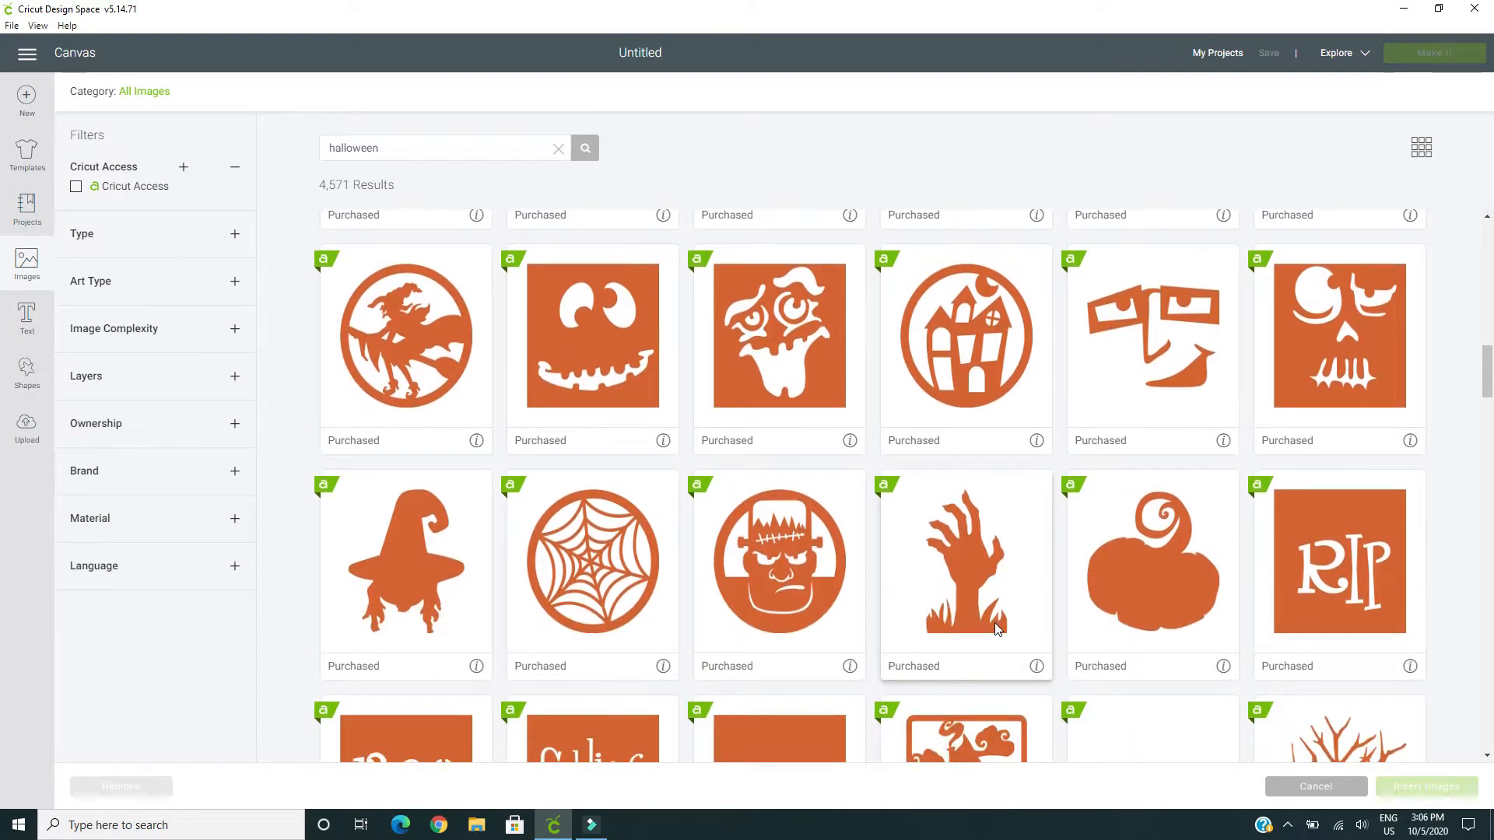
{"action": "scroll", "coordinate": [995, 628], "scroll_direction": "down", "scroll_amount": 1}
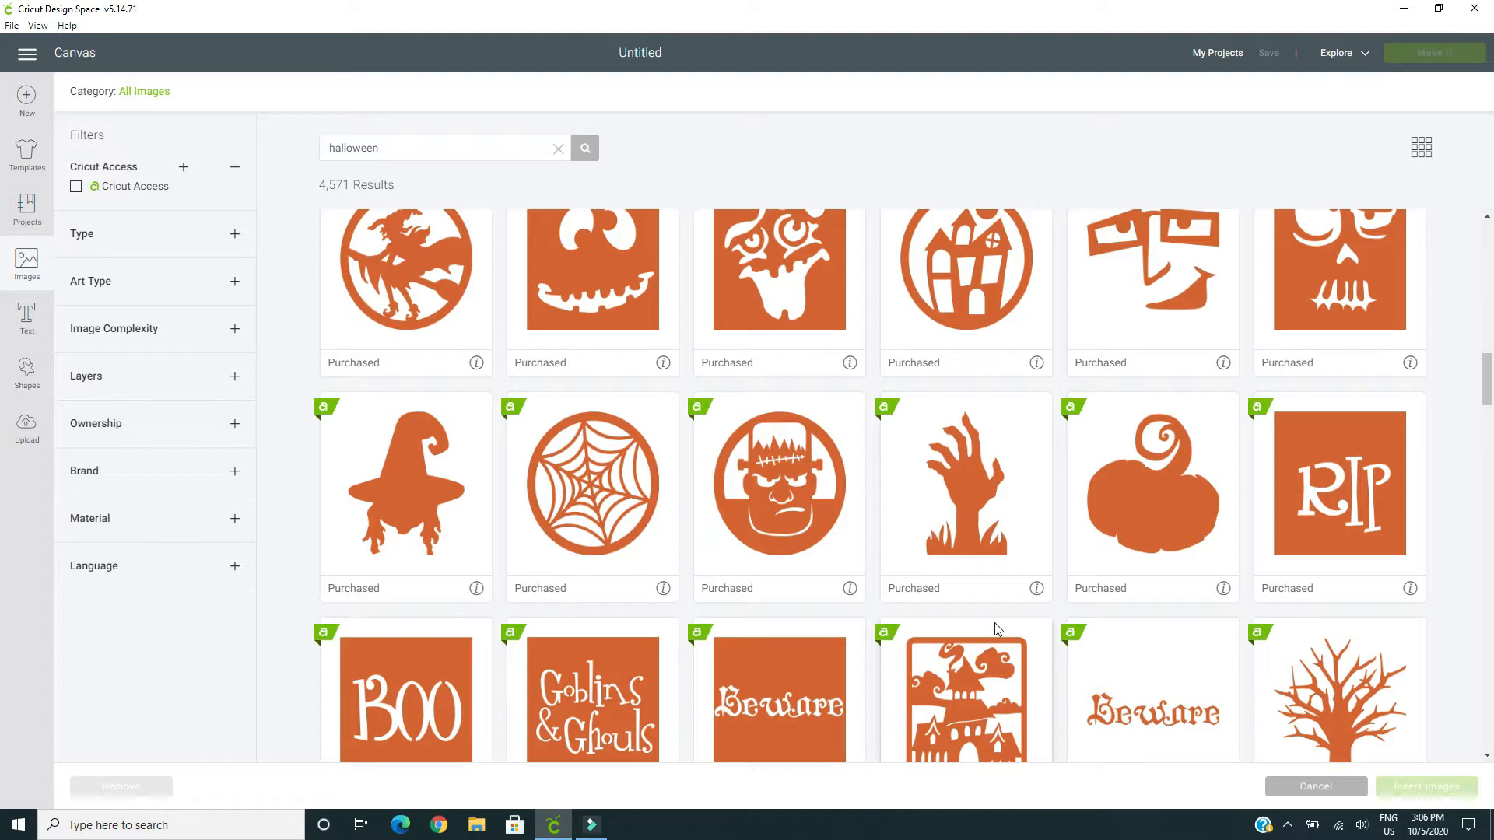
{"action": "scroll", "coordinate": [998, 628], "scroll_direction": "down", "scroll_amount": 1}
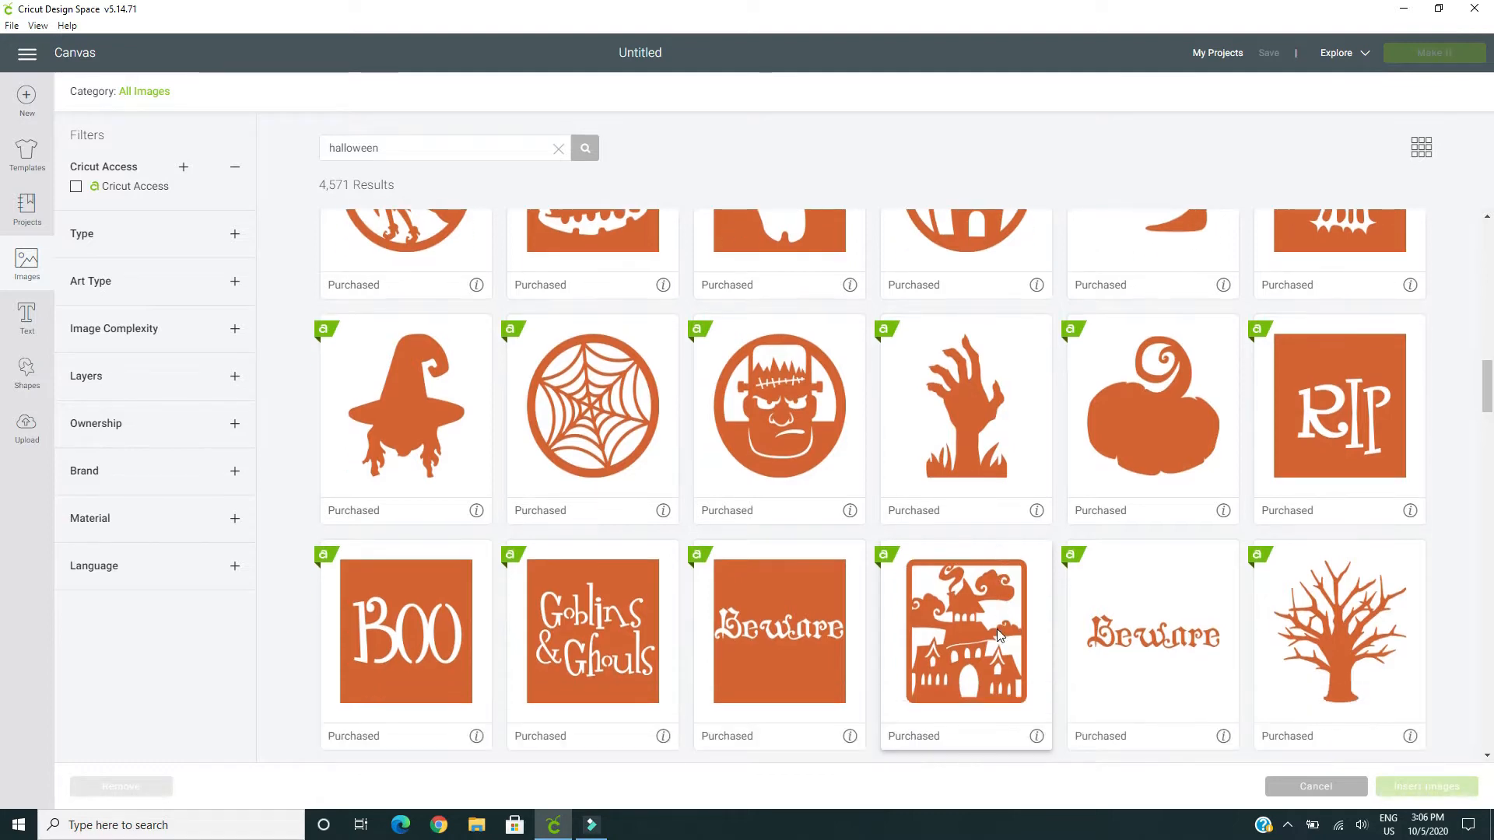
{"action": "scroll", "coordinate": [999, 634], "scroll_direction": "up", "scroll_amount": 4}
{"action": "scroll", "coordinate": [999, 635], "scroll_direction": "up", "scroll_amount": 5}
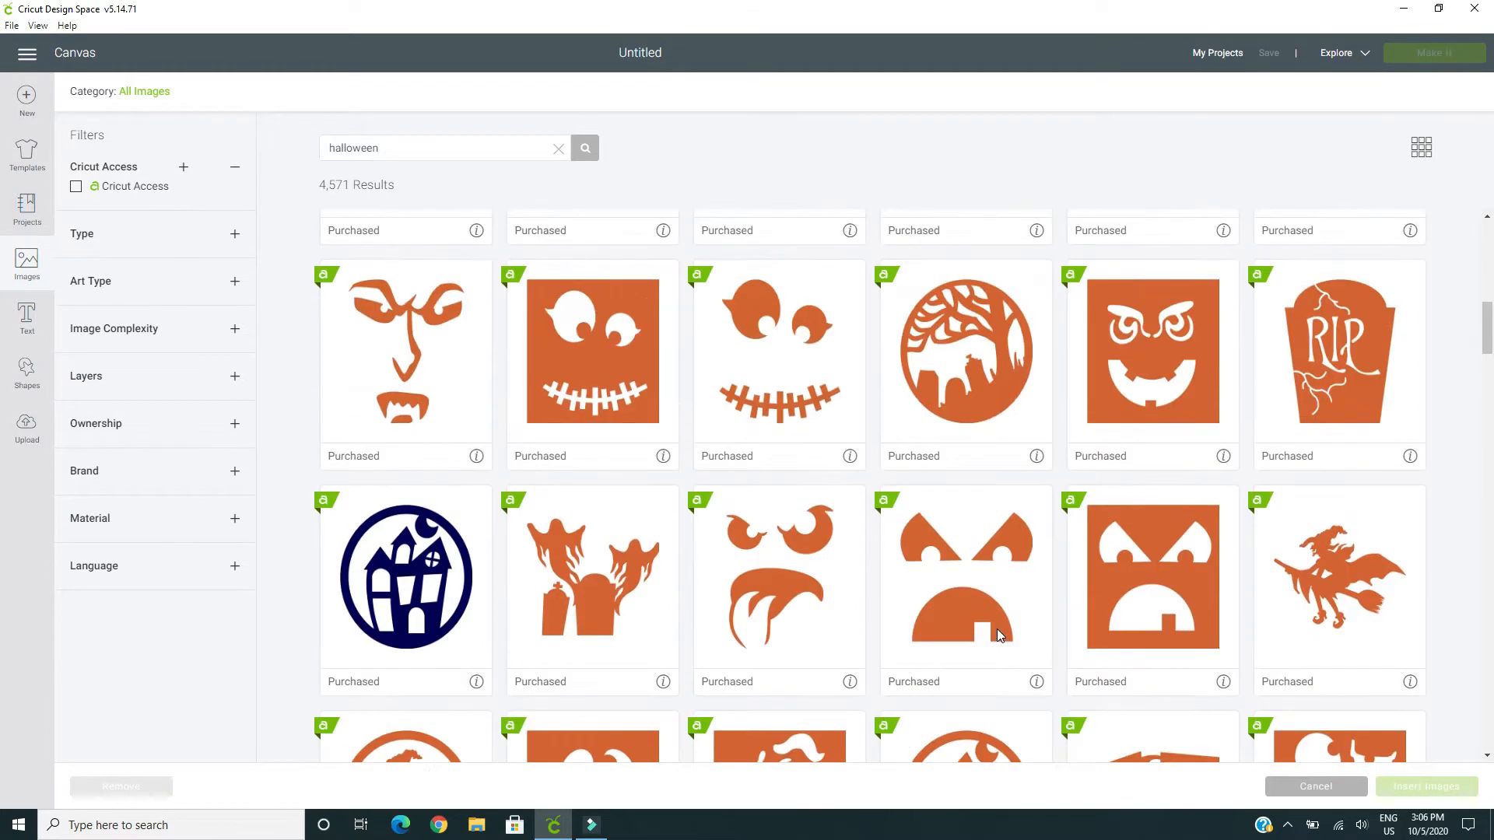
{"action": "scroll", "coordinate": [1000, 636], "scroll_direction": "up", "scroll_amount": 5}
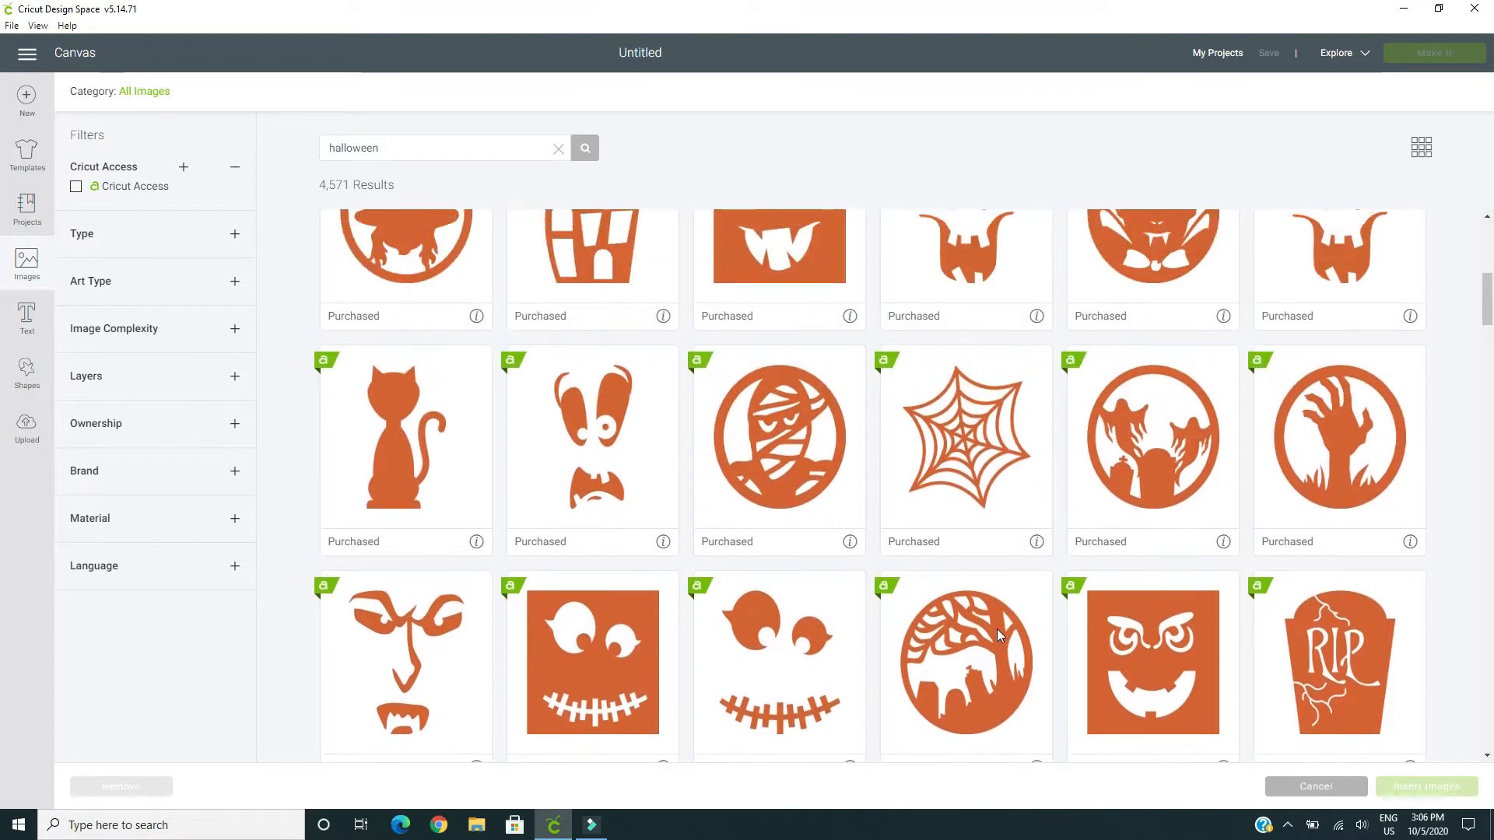
{"action": "scroll", "coordinate": [999, 635], "scroll_direction": "up", "scroll_amount": 3}
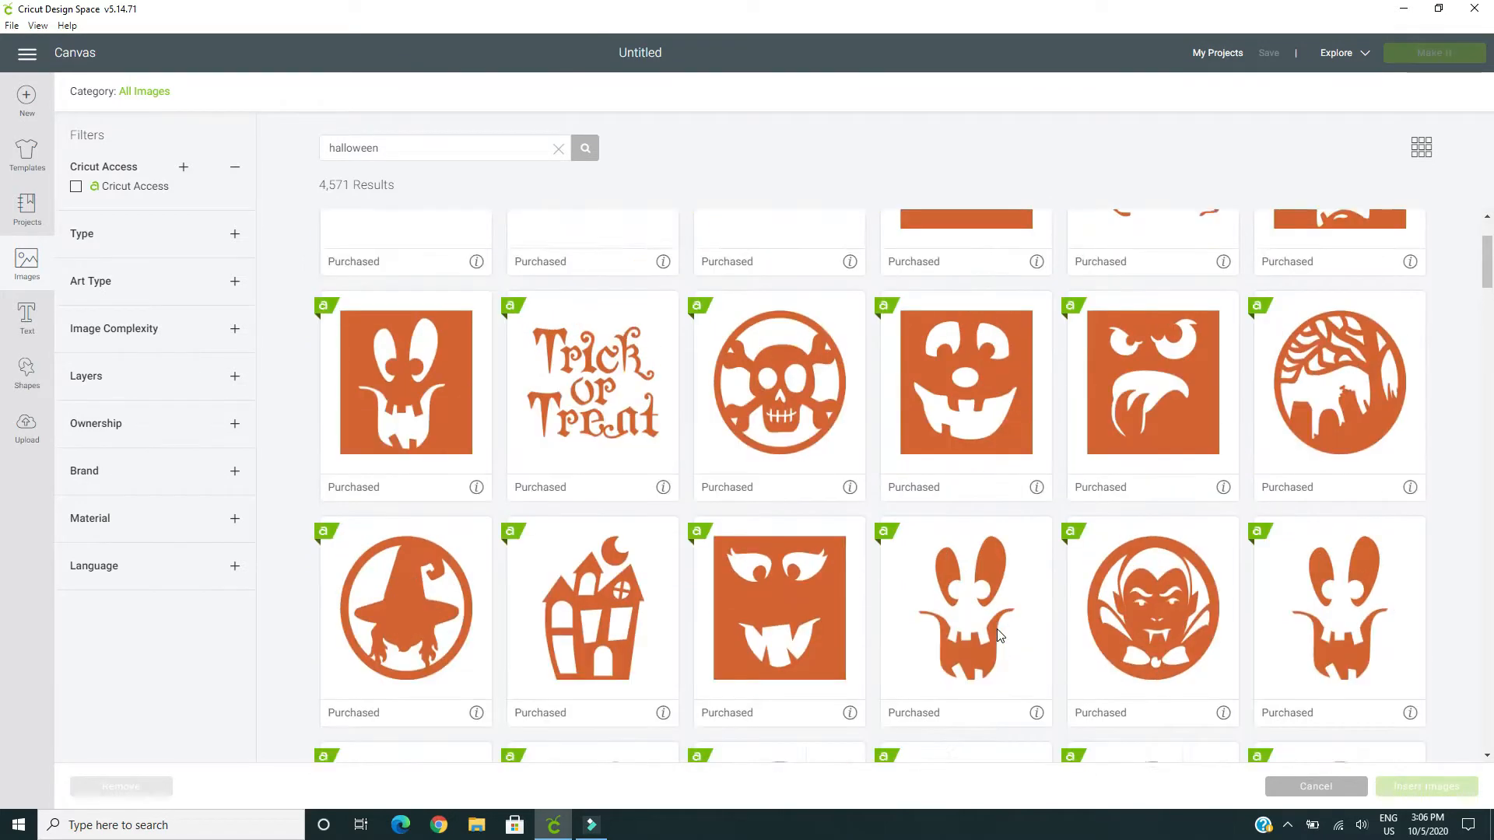
{"action": "scroll", "coordinate": [1000, 636], "scroll_direction": "down", "scroll_amount": 4}
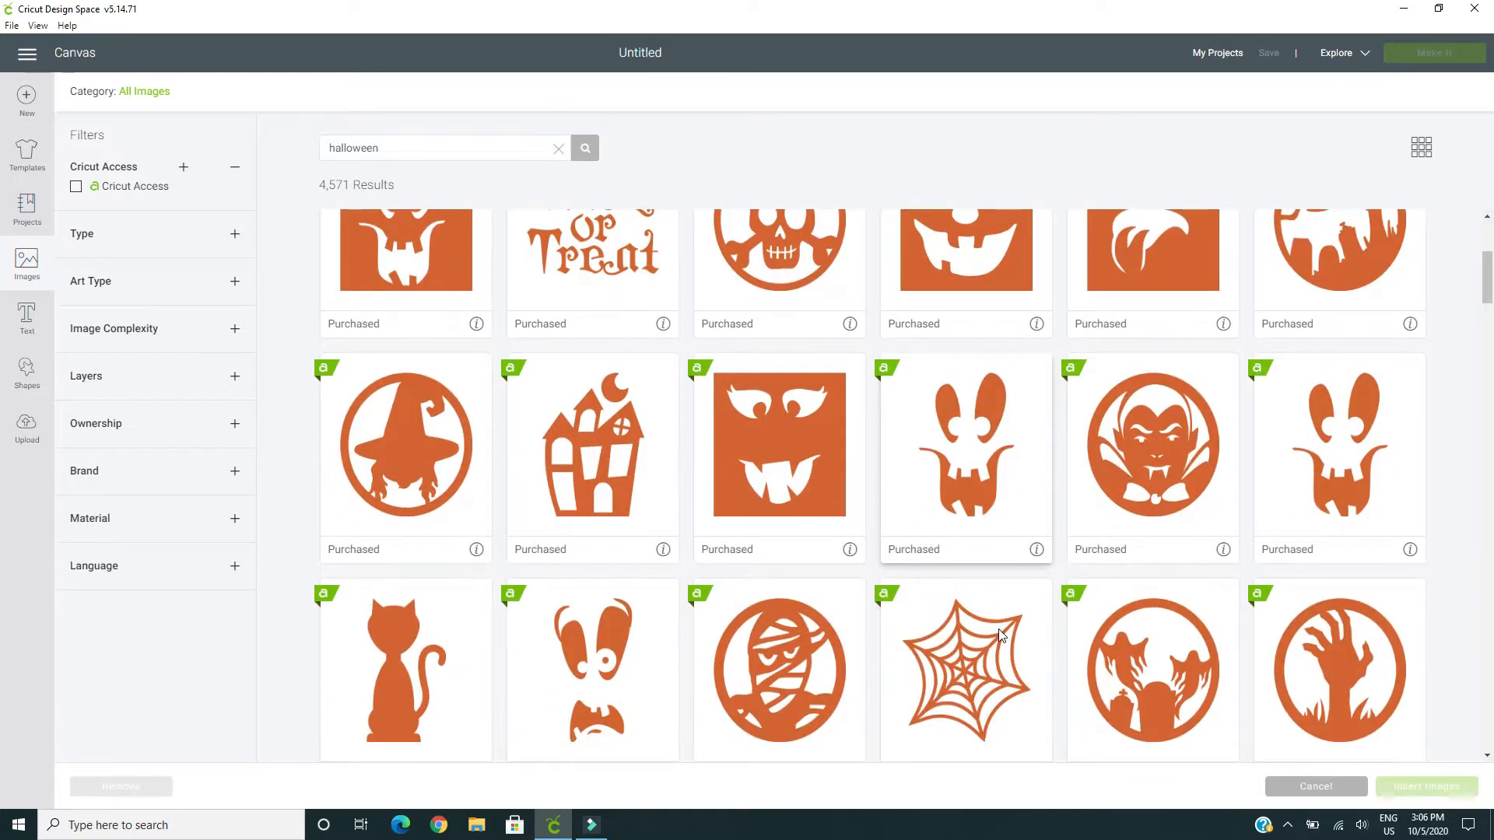
{"action": "scroll", "coordinate": [1001, 635], "scroll_direction": "down", "scroll_amount": 2}
{"action": "scroll", "coordinate": [1002, 636], "scroll_direction": "down", "scroll_amount": 3}
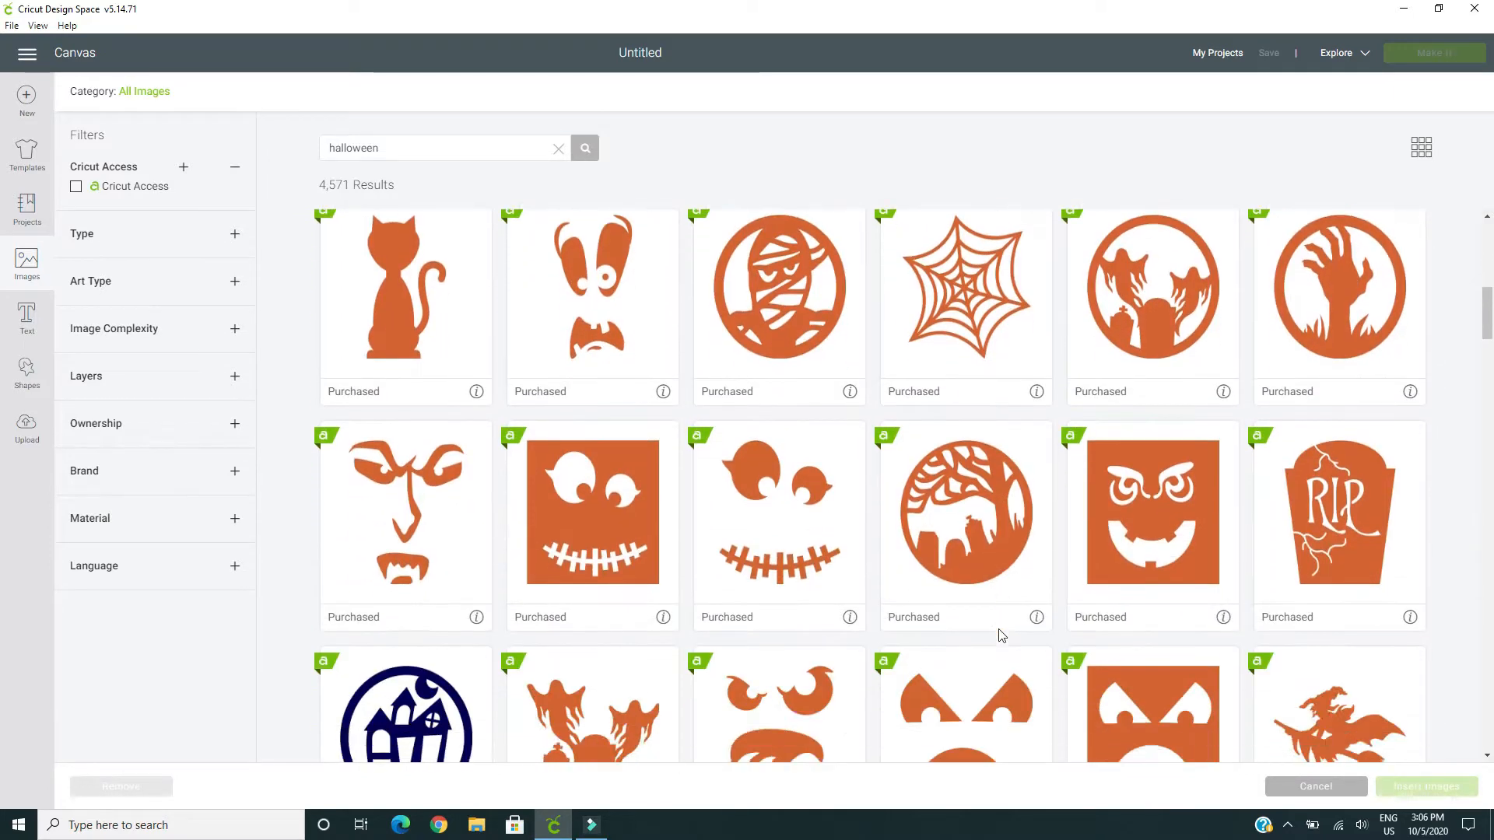
{"action": "scroll", "coordinate": [1001, 635], "scroll_direction": "down", "scroll_amount": 3}
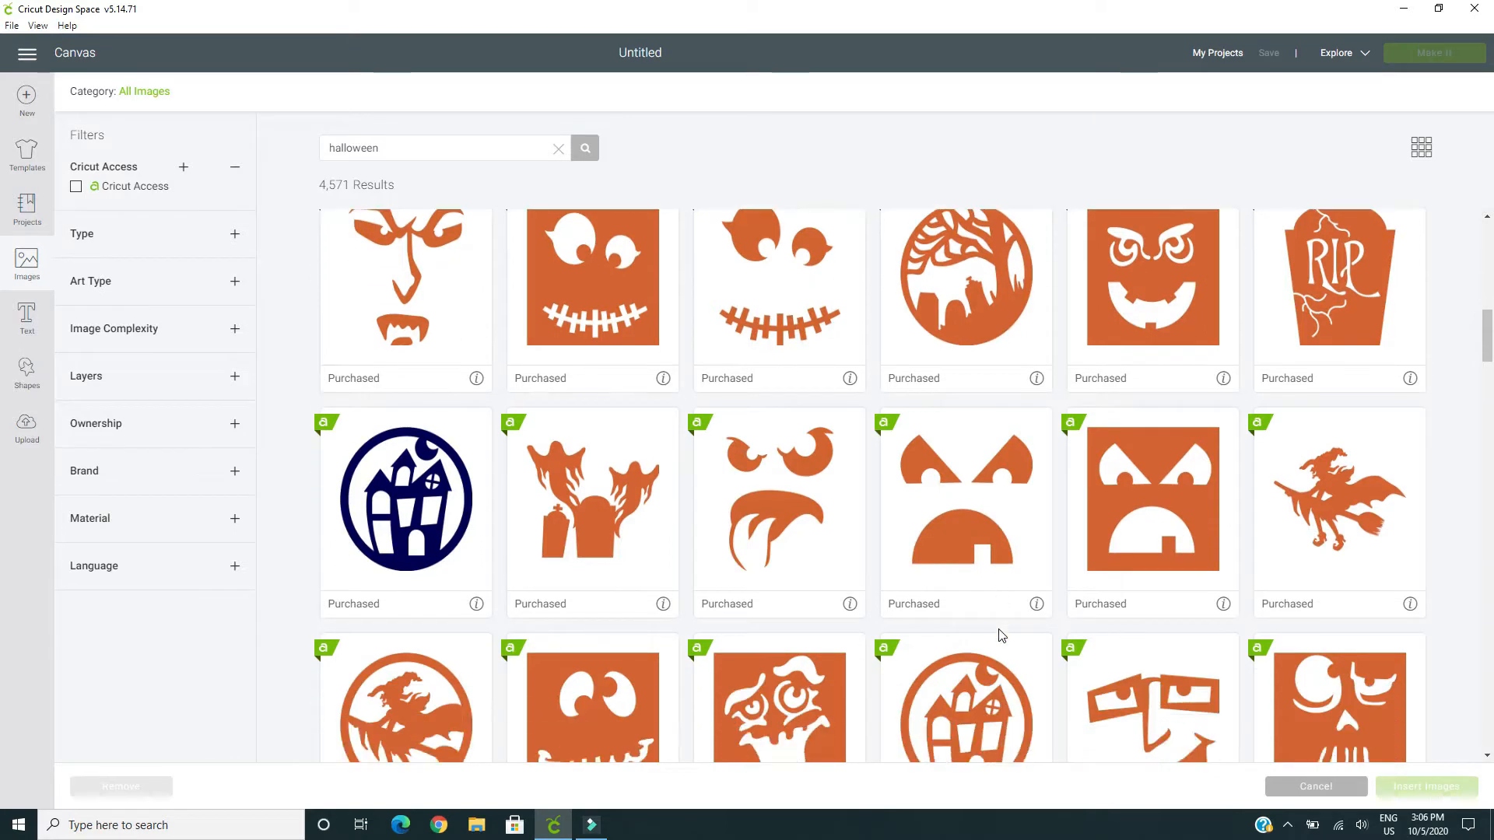
{"action": "scroll", "coordinate": [1001, 635], "scroll_direction": "down", "scroll_amount": 4}
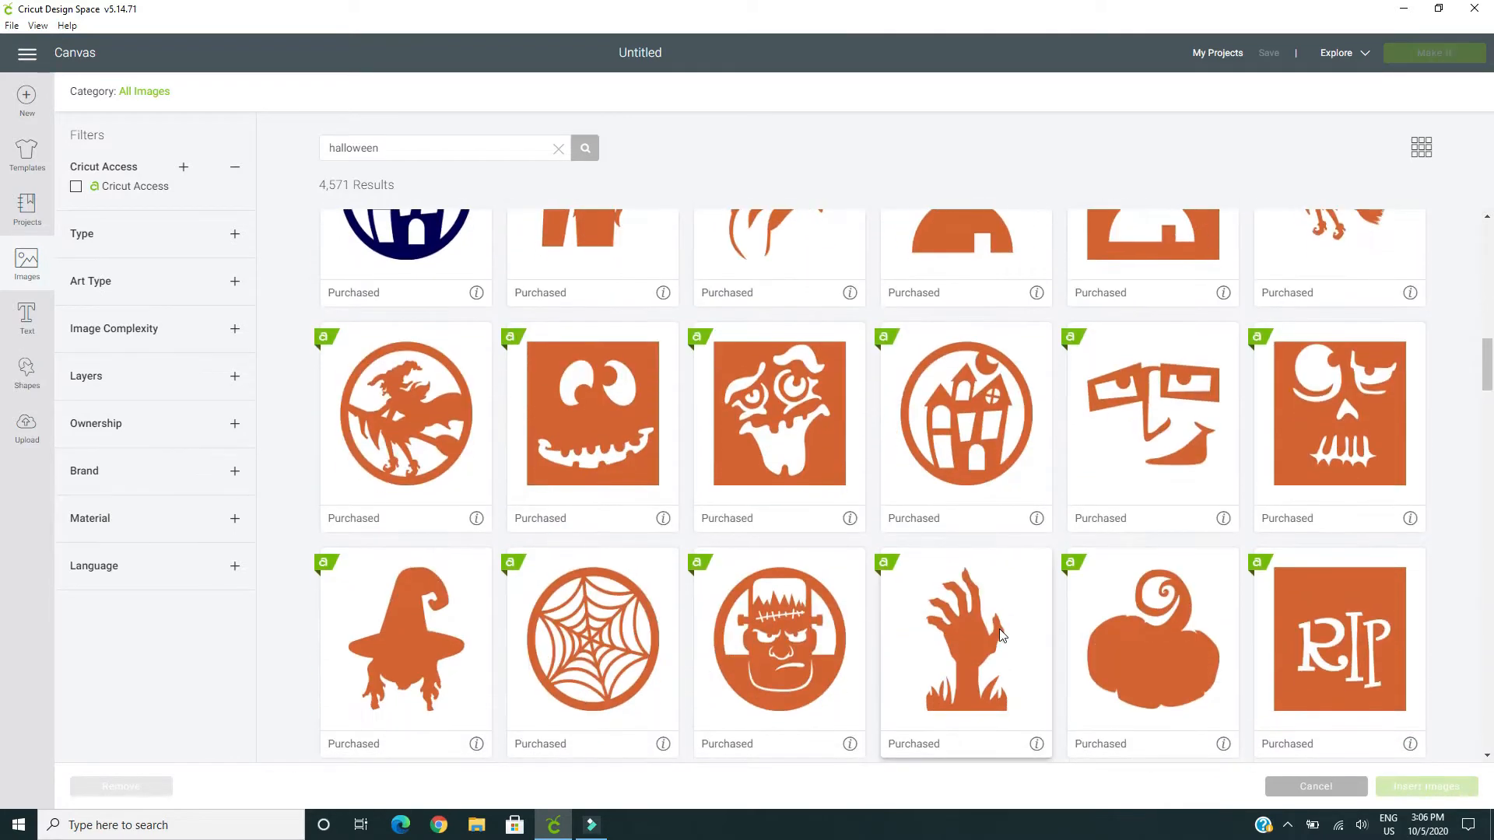
{"action": "scroll", "coordinate": [999, 629], "scroll_direction": "down", "scroll_amount": 6}
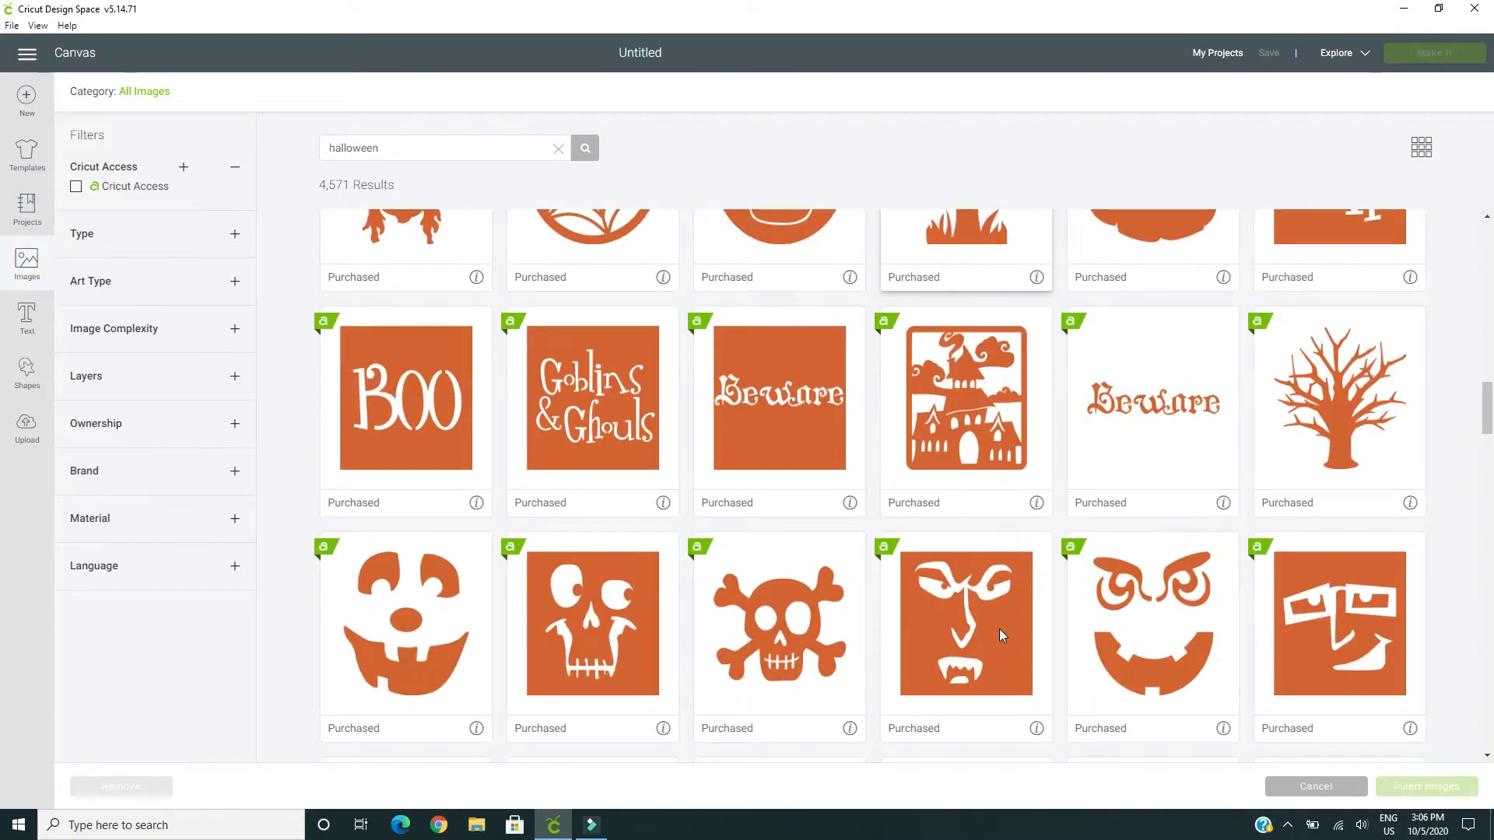
{"action": "scroll", "coordinate": [999, 629], "scroll_direction": "down", "scroll_amount": 8}
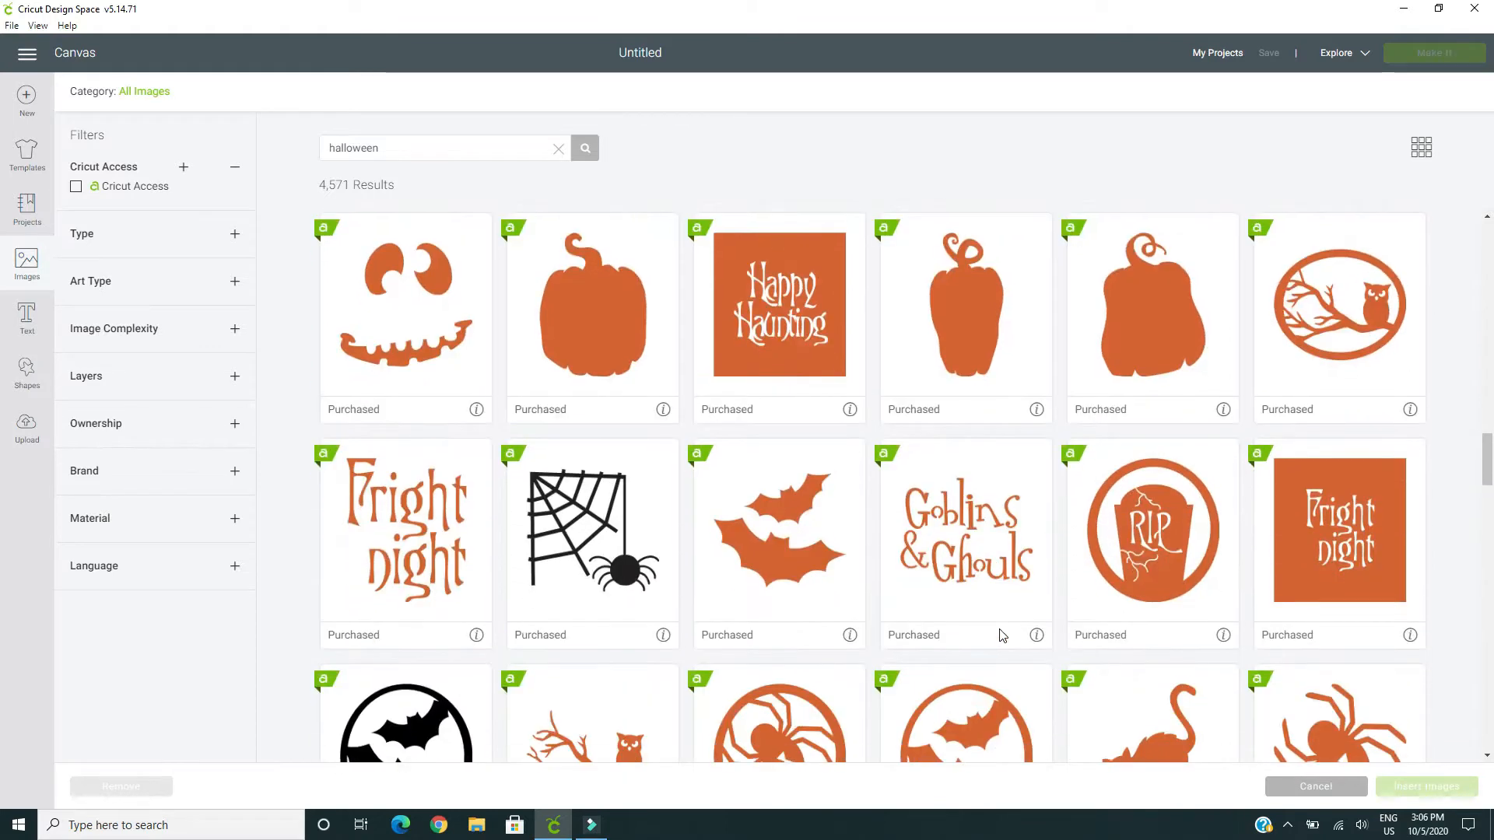
{"action": "scroll", "coordinate": [1002, 635], "scroll_direction": "down", "scroll_amount": 2}
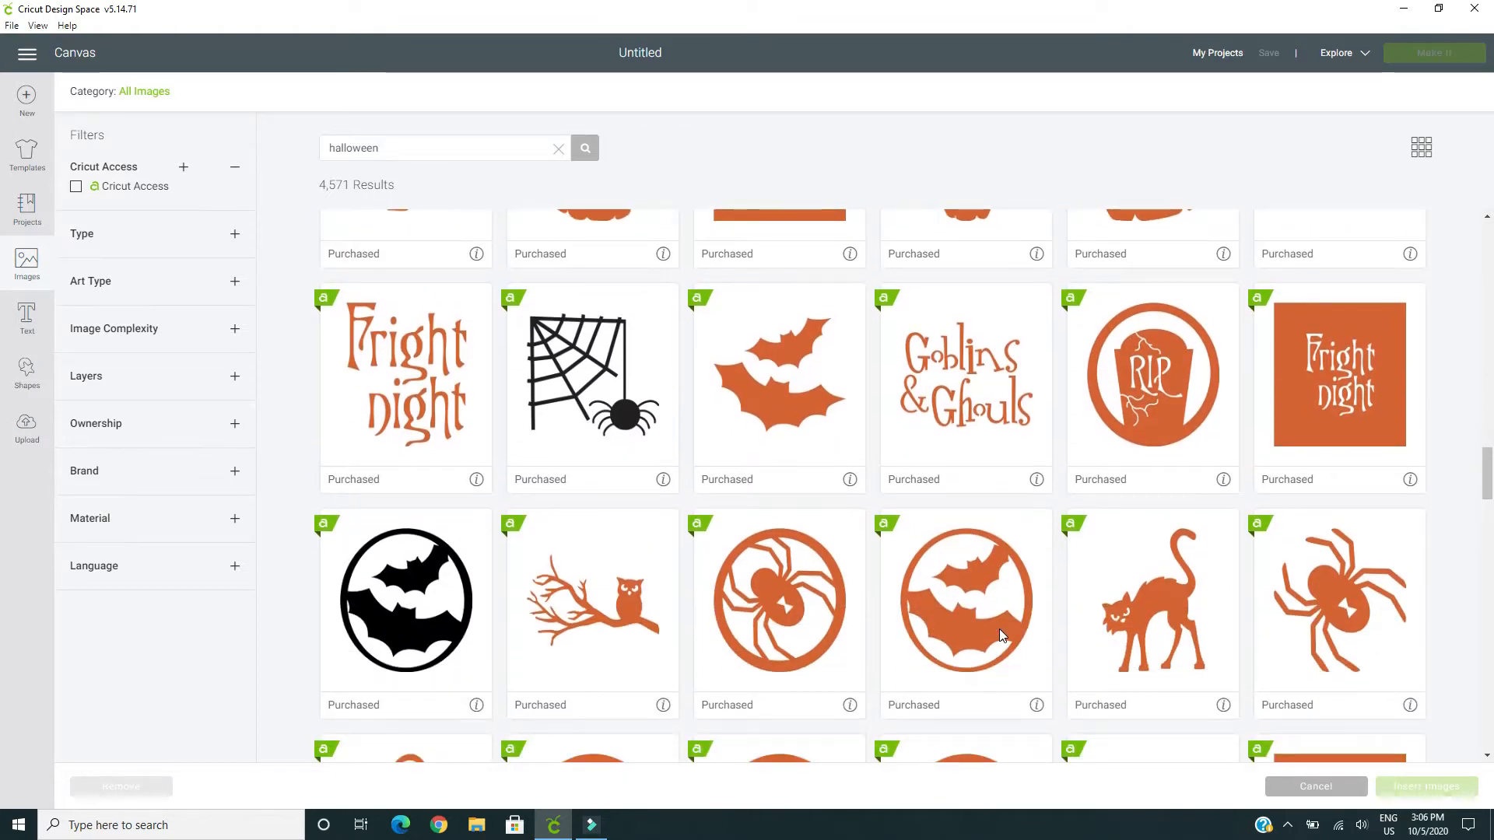
{"action": "scroll", "coordinate": [1000, 634], "scroll_direction": "down", "scroll_amount": 1}
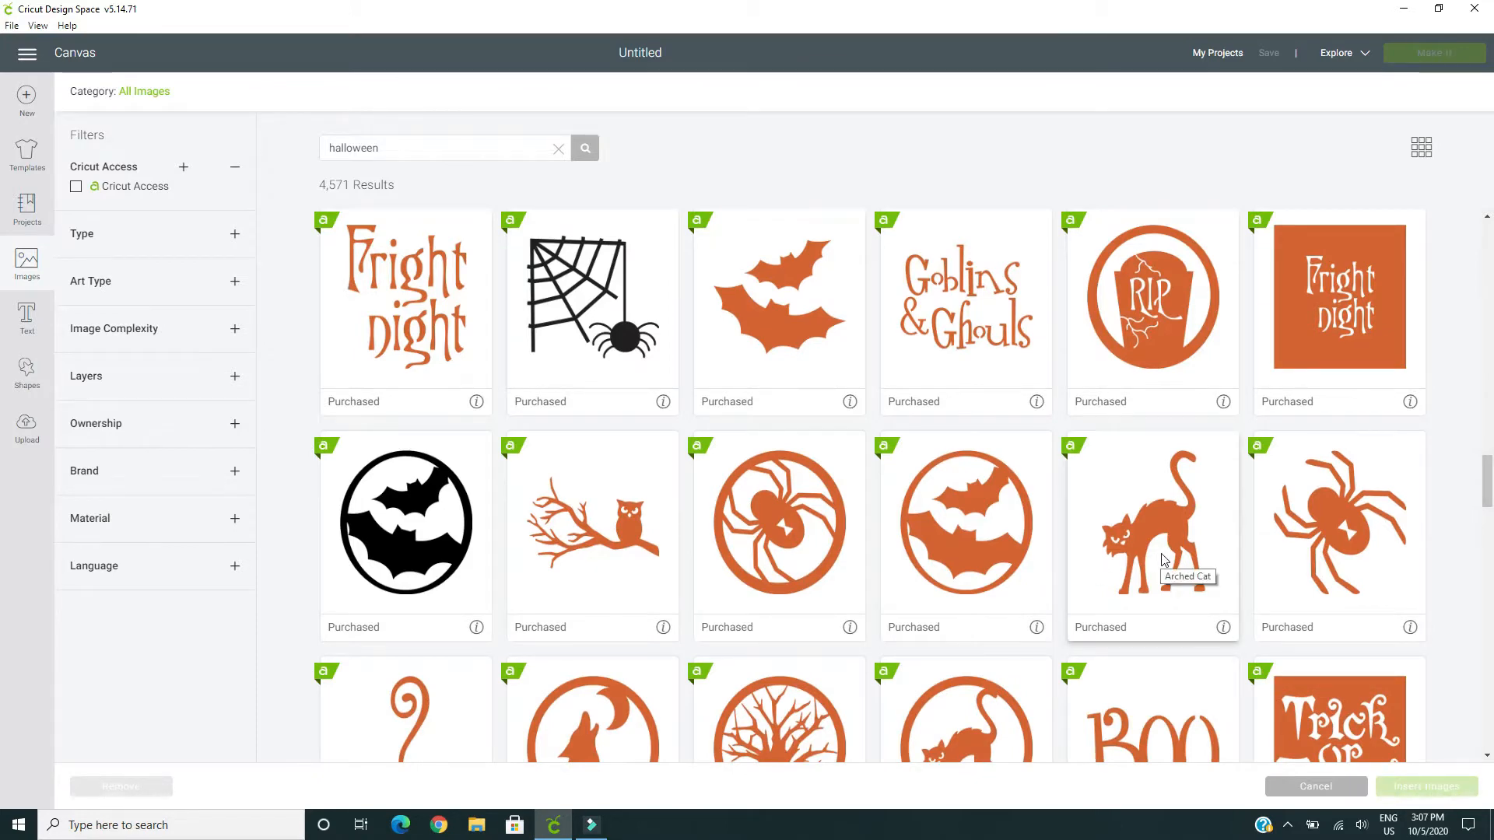
Select the two flying bats, the jack-o-lantern face with star and moon eyes, and its square cut-out version for insertion
{"action": "left_click", "coordinate": [767, 311]}
{"action": "scroll", "coordinate": [767, 311], "scroll_direction": "down", "scroll_amount": 1}
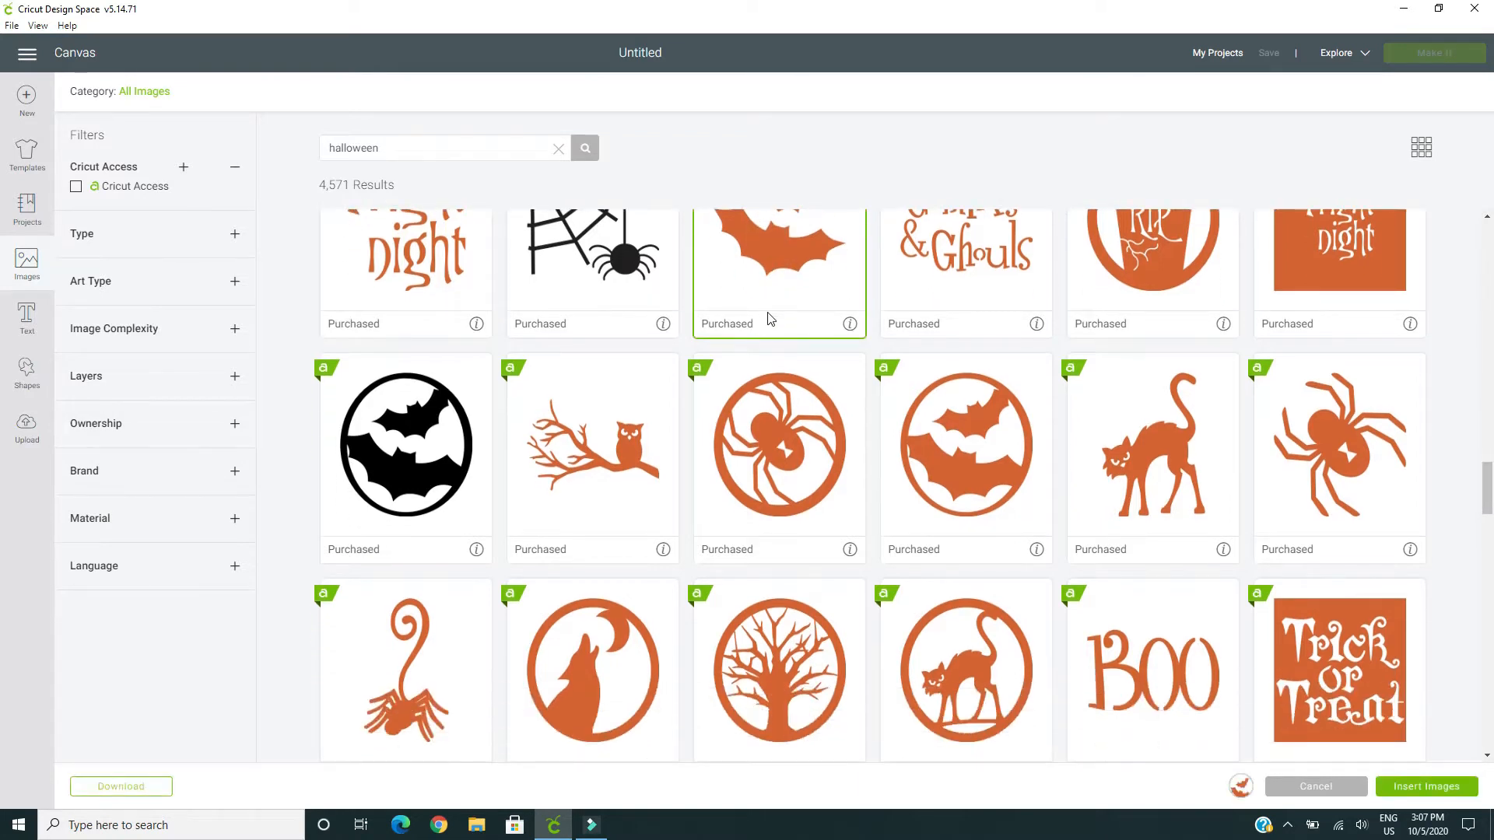
{"action": "scroll", "coordinate": [768, 319], "scroll_direction": "down", "scroll_amount": 3}
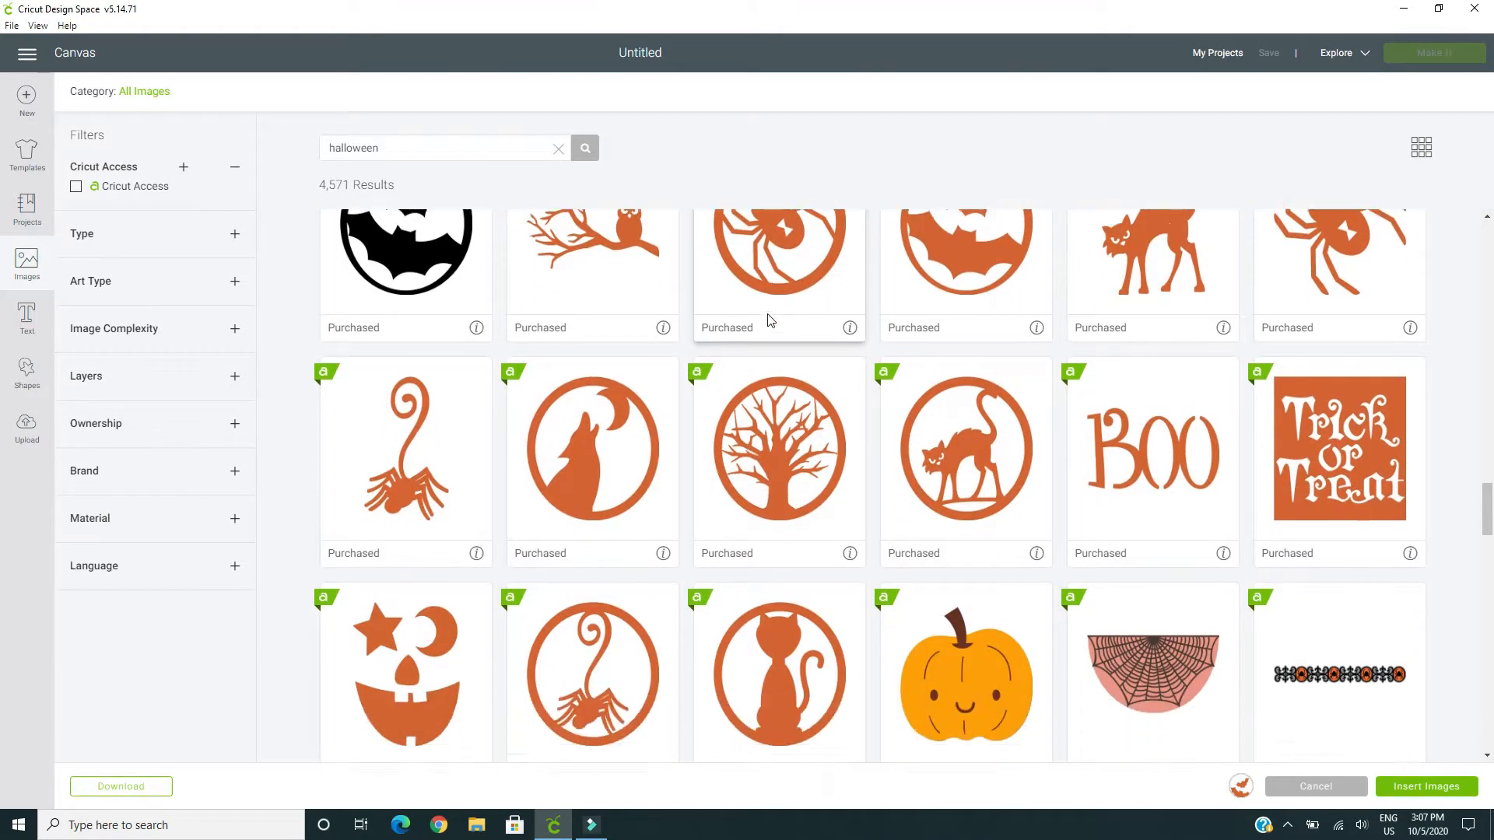
{"action": "scroll", "coordinate": [769, 319], "scroll_direction": "down", "scroll_amount": 4}
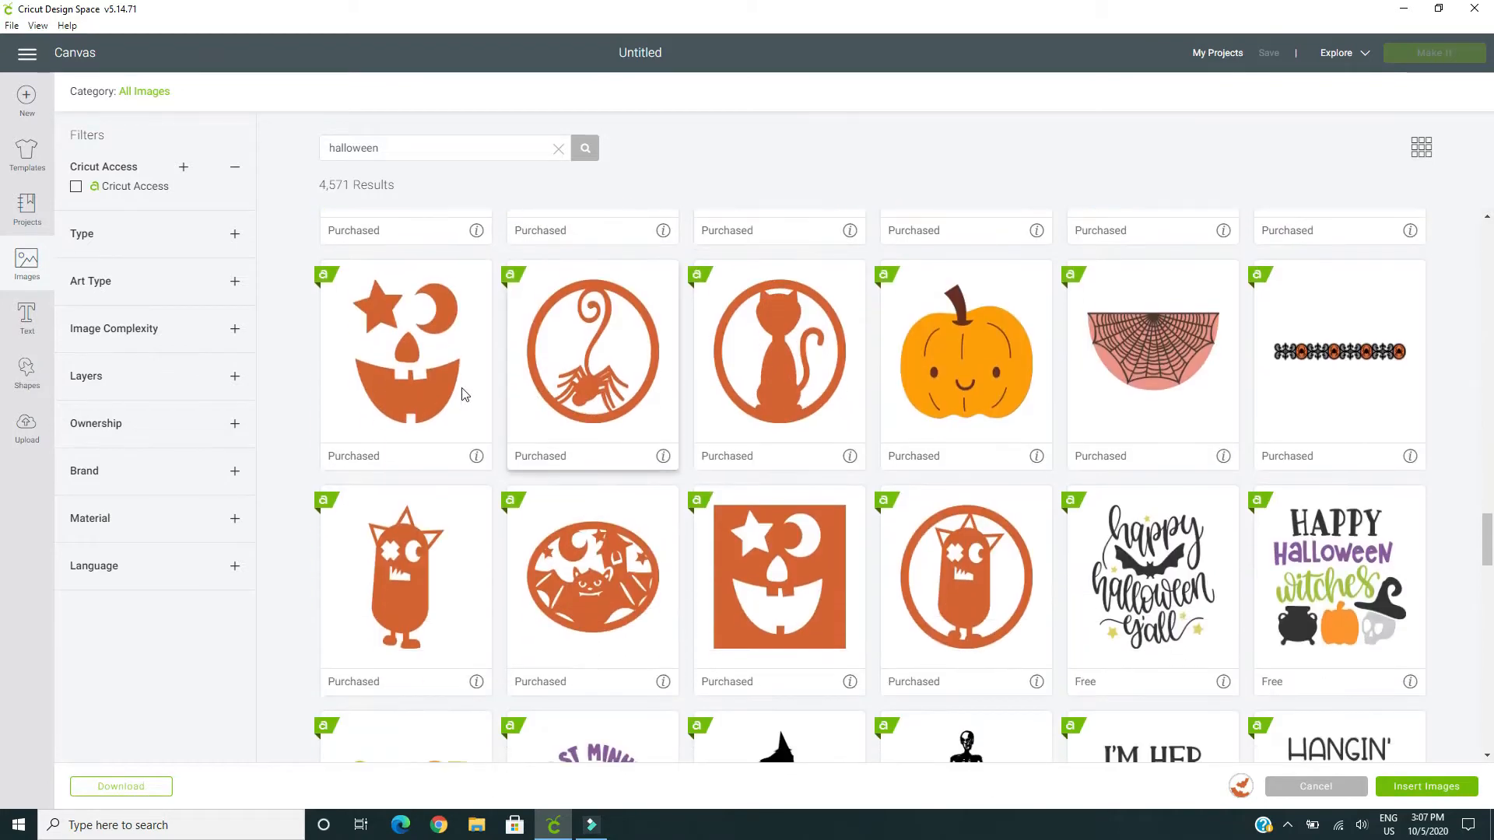
{"action": "left_click", "coordinate": [411, 358]}
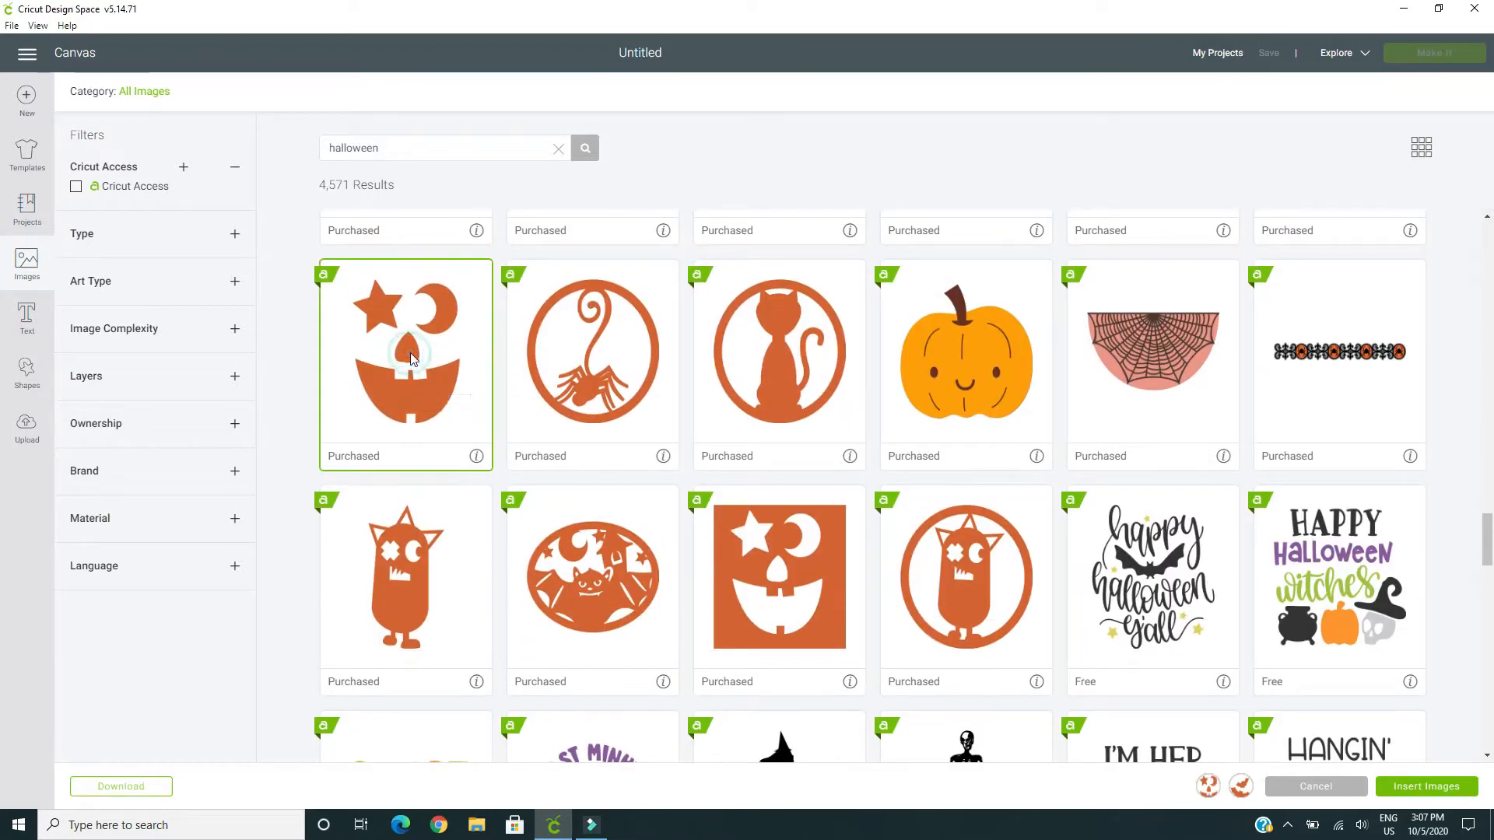
{"action": "left_click", "coordinate": [784, 585]}
Look through more of the Halloween image results for further designs suitable for the project
{"action": "scroll", "coordinate": [782, 577], "scroll_direction": "down", "scroll_amount": 2}
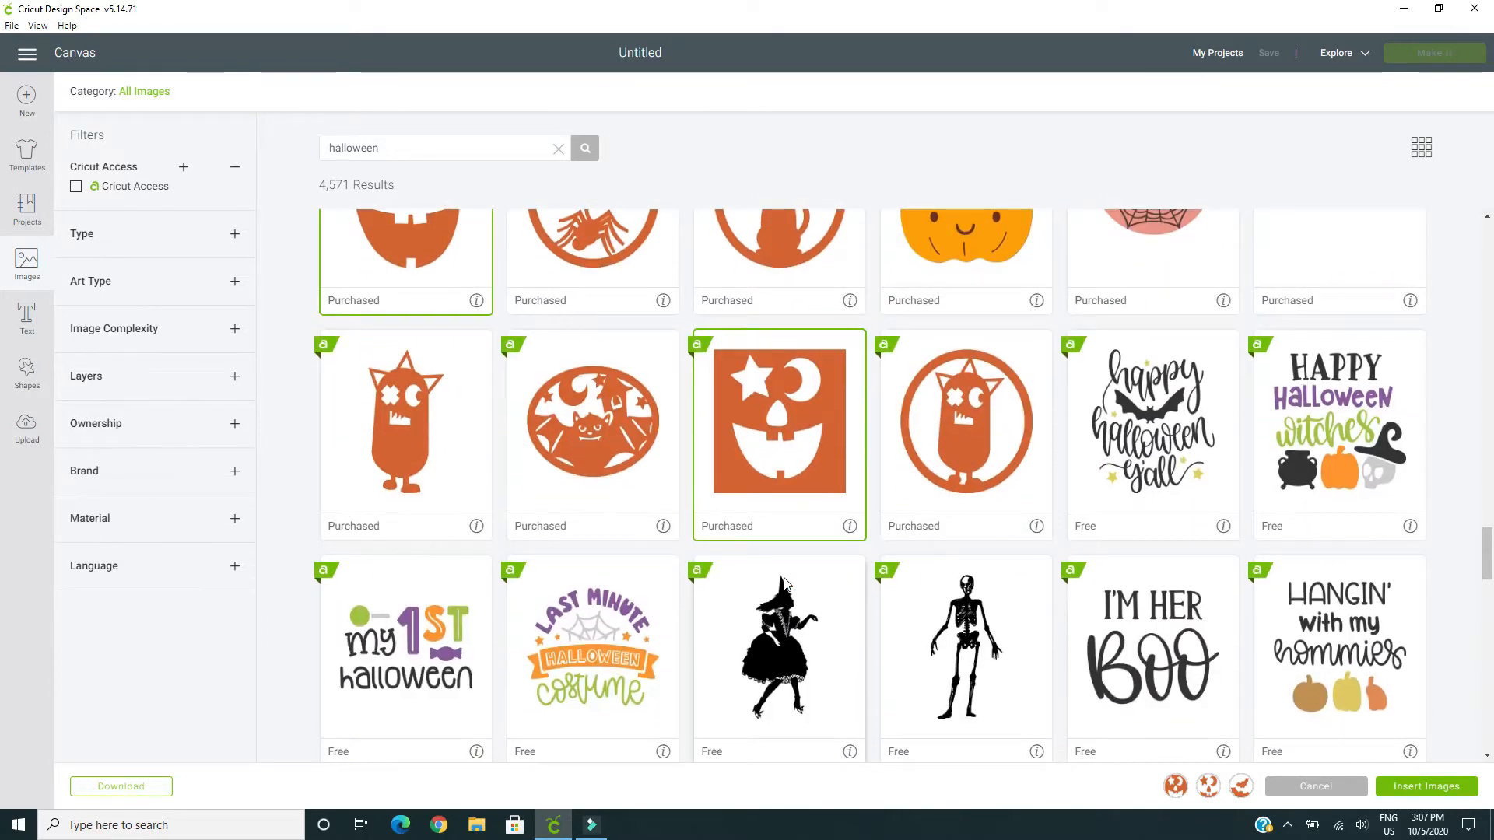
{"action": "scroll", "coordinate": [784, 581], "scroll_direction": "down", "scroll_amount": 3}
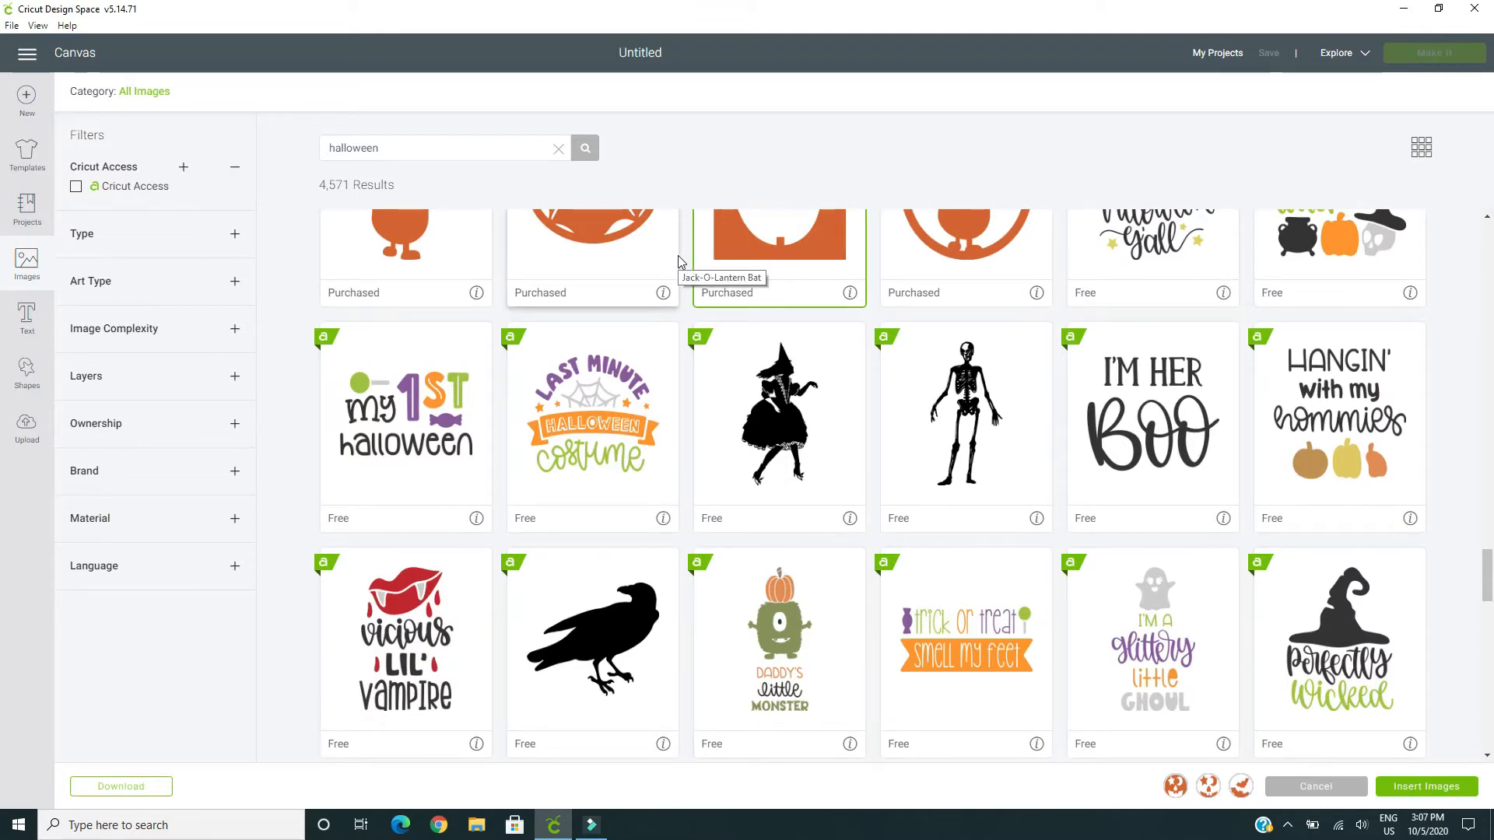
{"action": "scroll", "coordinate": [925, 424], "scroll_direction": "down", "scroll_amount": 1}
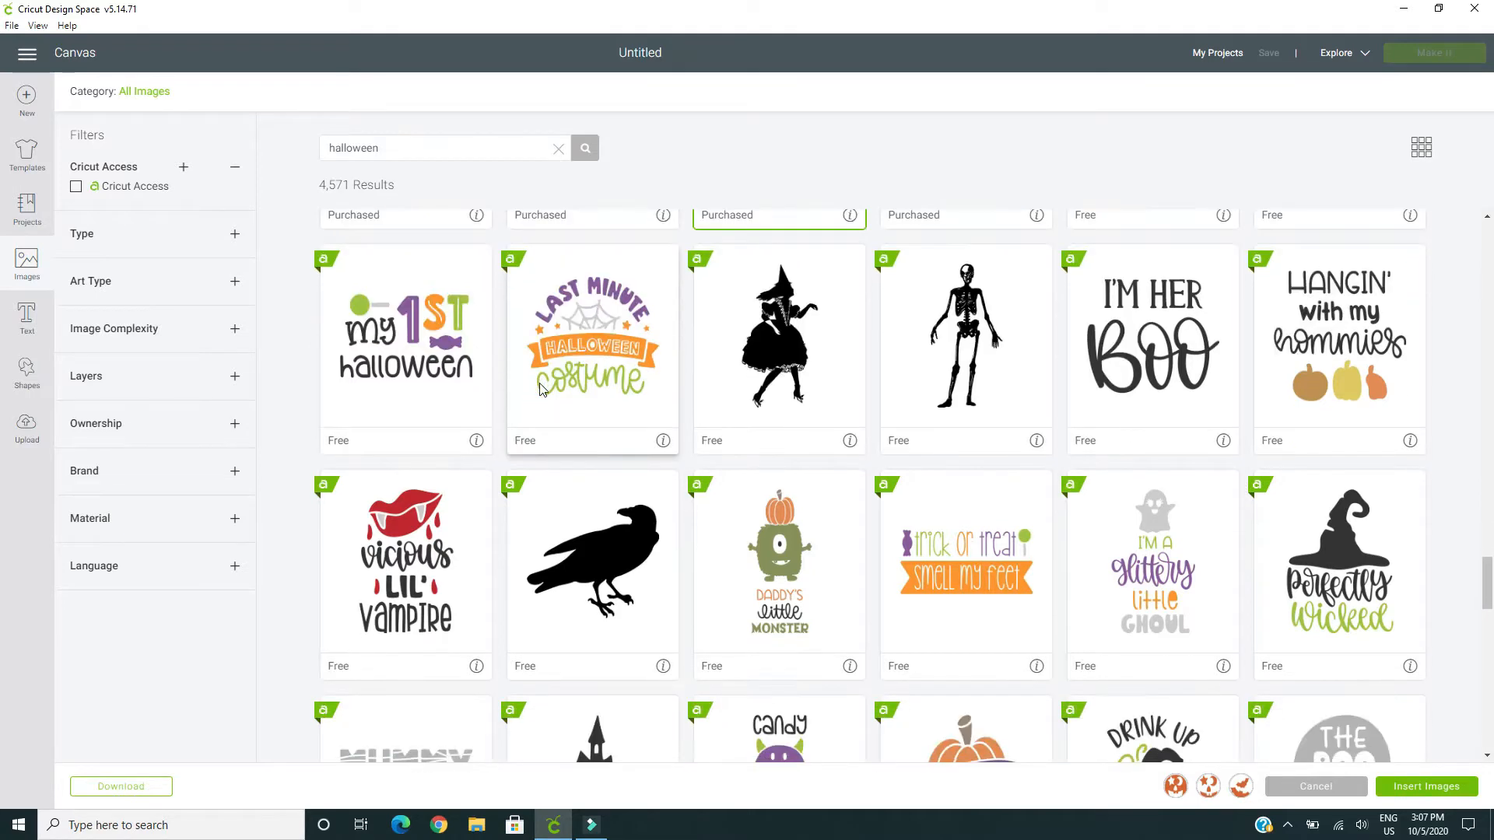
{"action": "scroll", "coordinate": [684, 420], "scroll_direction": "down", "scroll_amount": 3}
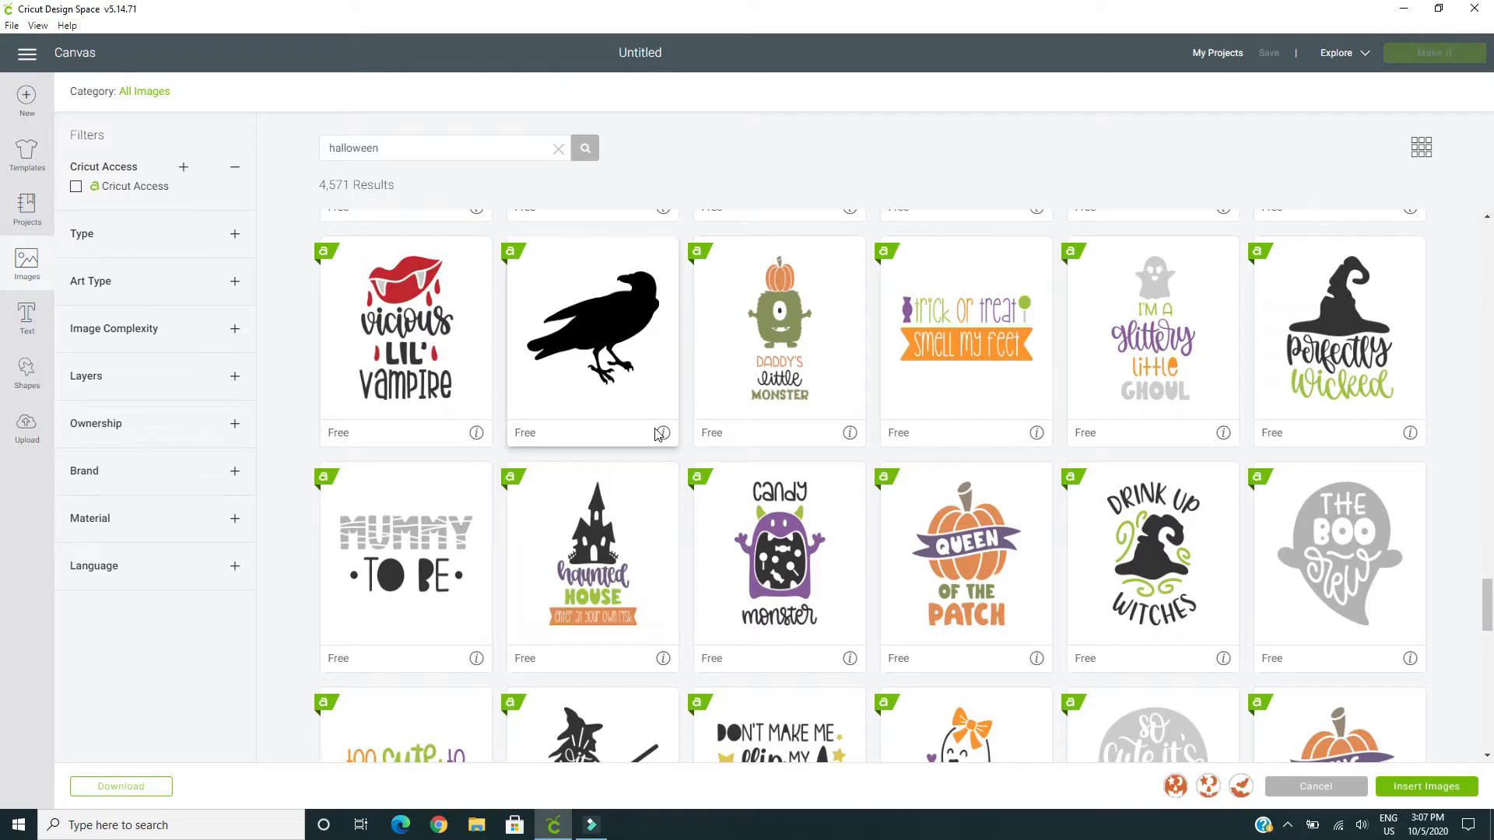
{"action": "scroll", "coordinate": [677, 443], "scroll_direction": "down", "scroll_amount": 2}
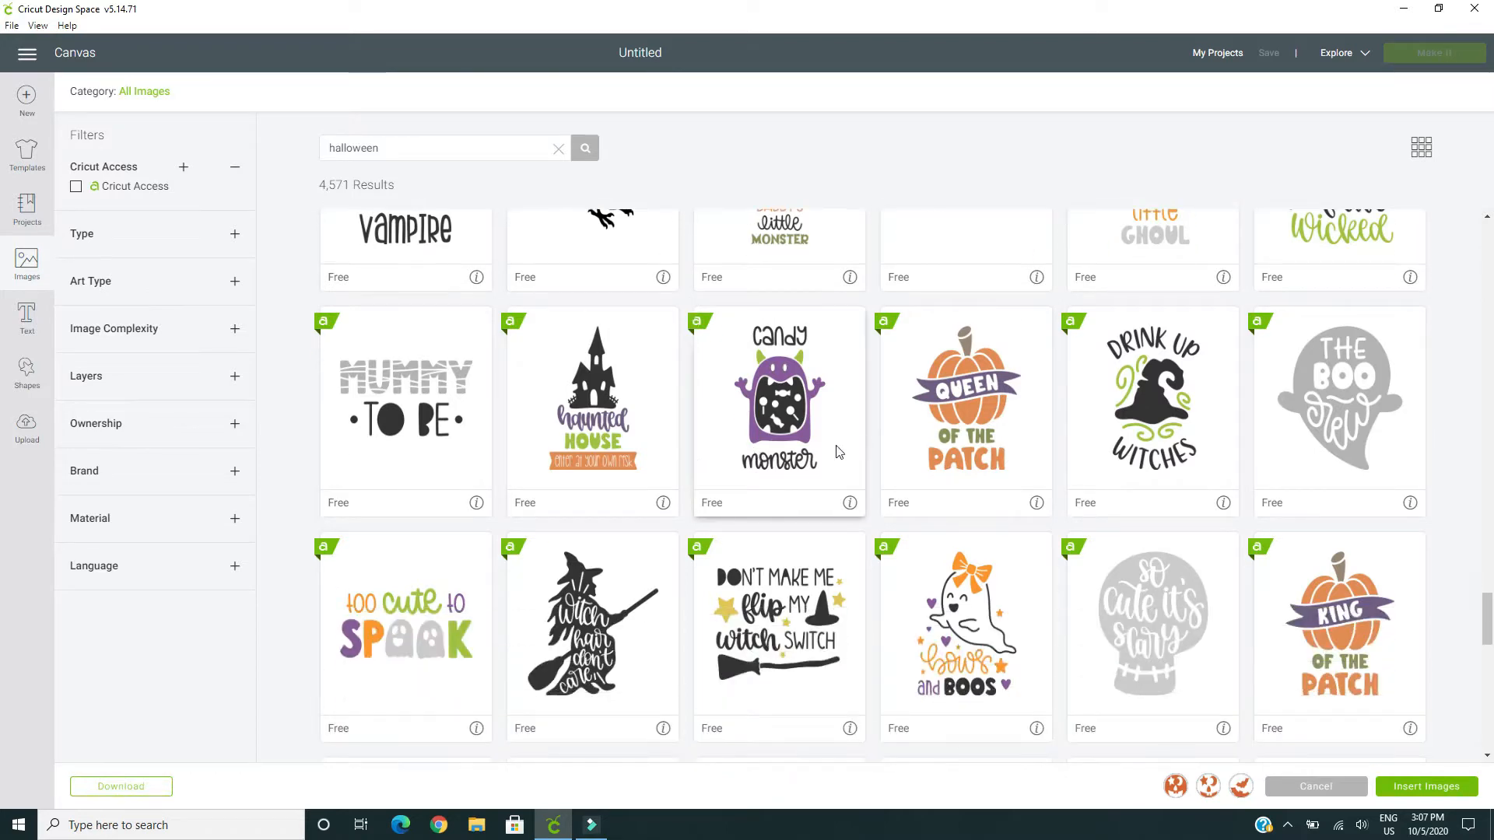
{"action": "scroll", "coordinate": [838, 452], "scroll_direction": "down", "scroll_amount": 2}
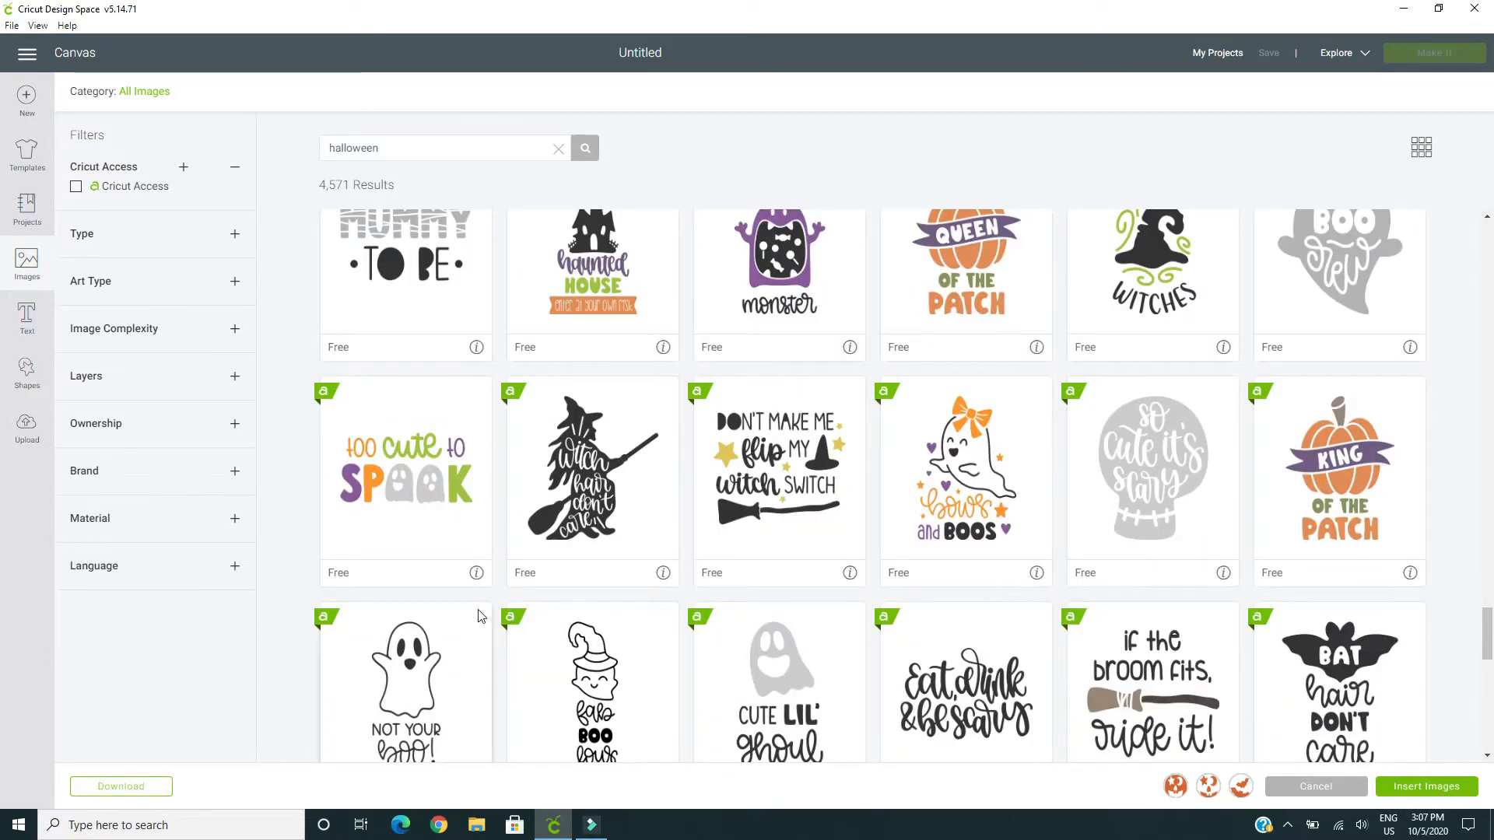
{"action": "scroll", "coordinate": [493, 614], "scroll_direction": "down", "scroll_amount": 1}
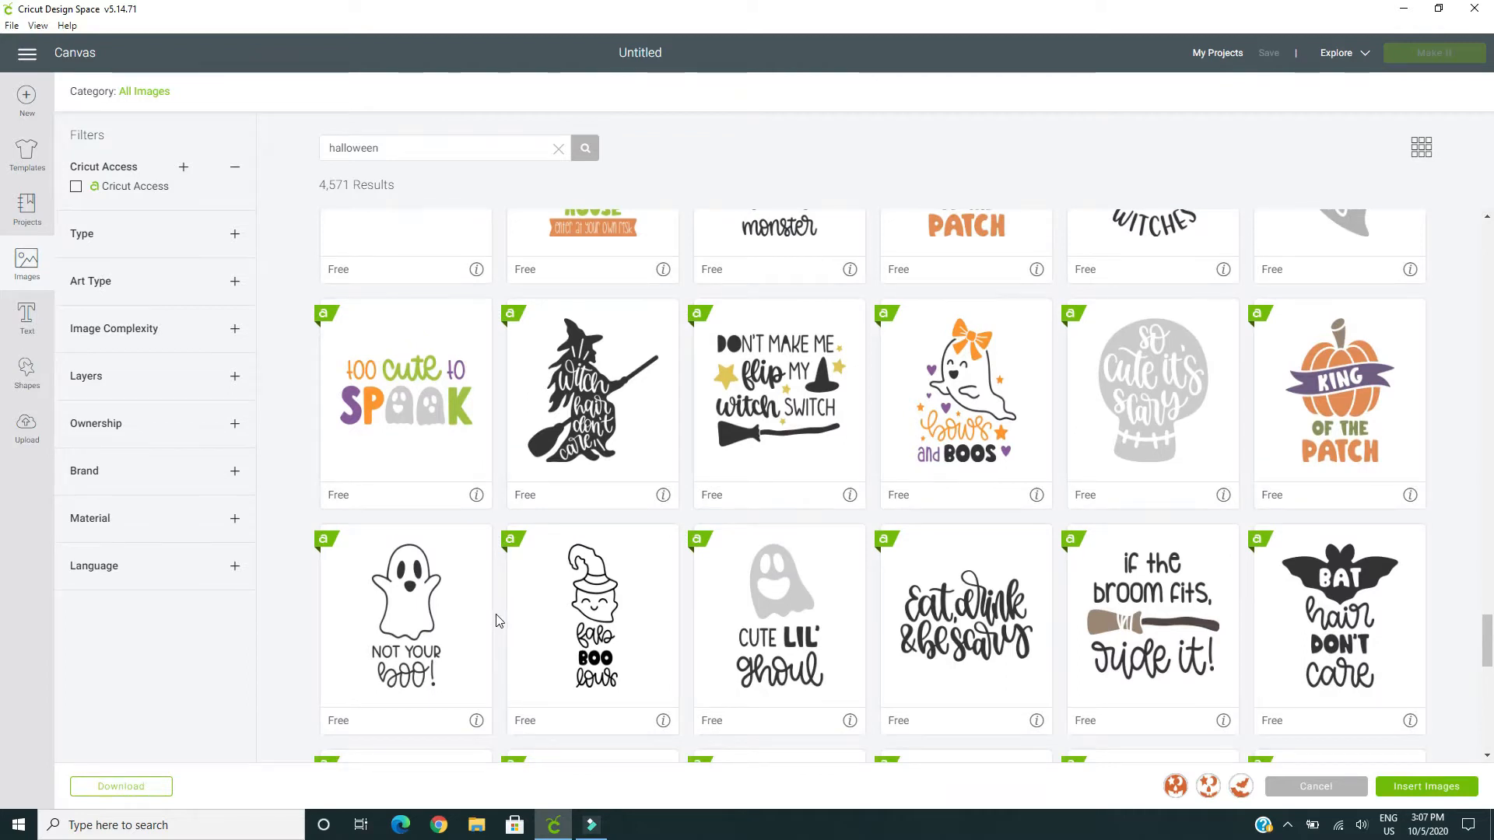
{"action": "scroll", "coordinate": [499, 620], "scroll_direction": "down", "scroll_amount": 1}
{"action": "scroll", "coordinate": [498, 620], "scroll_direction": "down", "scroll_amount": 3}
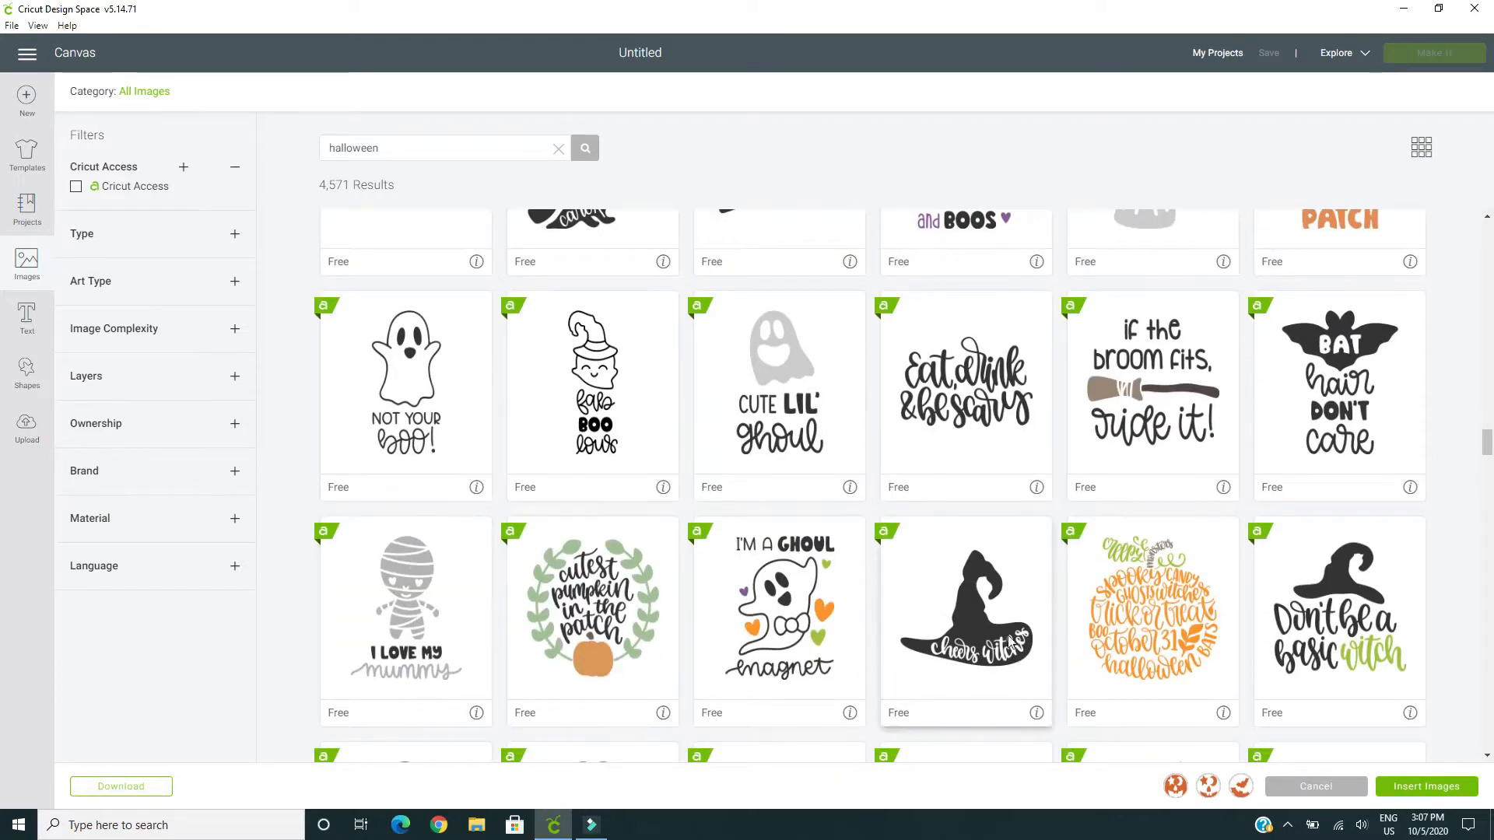
{"action": "scroll", "coordinate": [1204, 657], "scroll_direction": "down", "scroll_amount": 1}
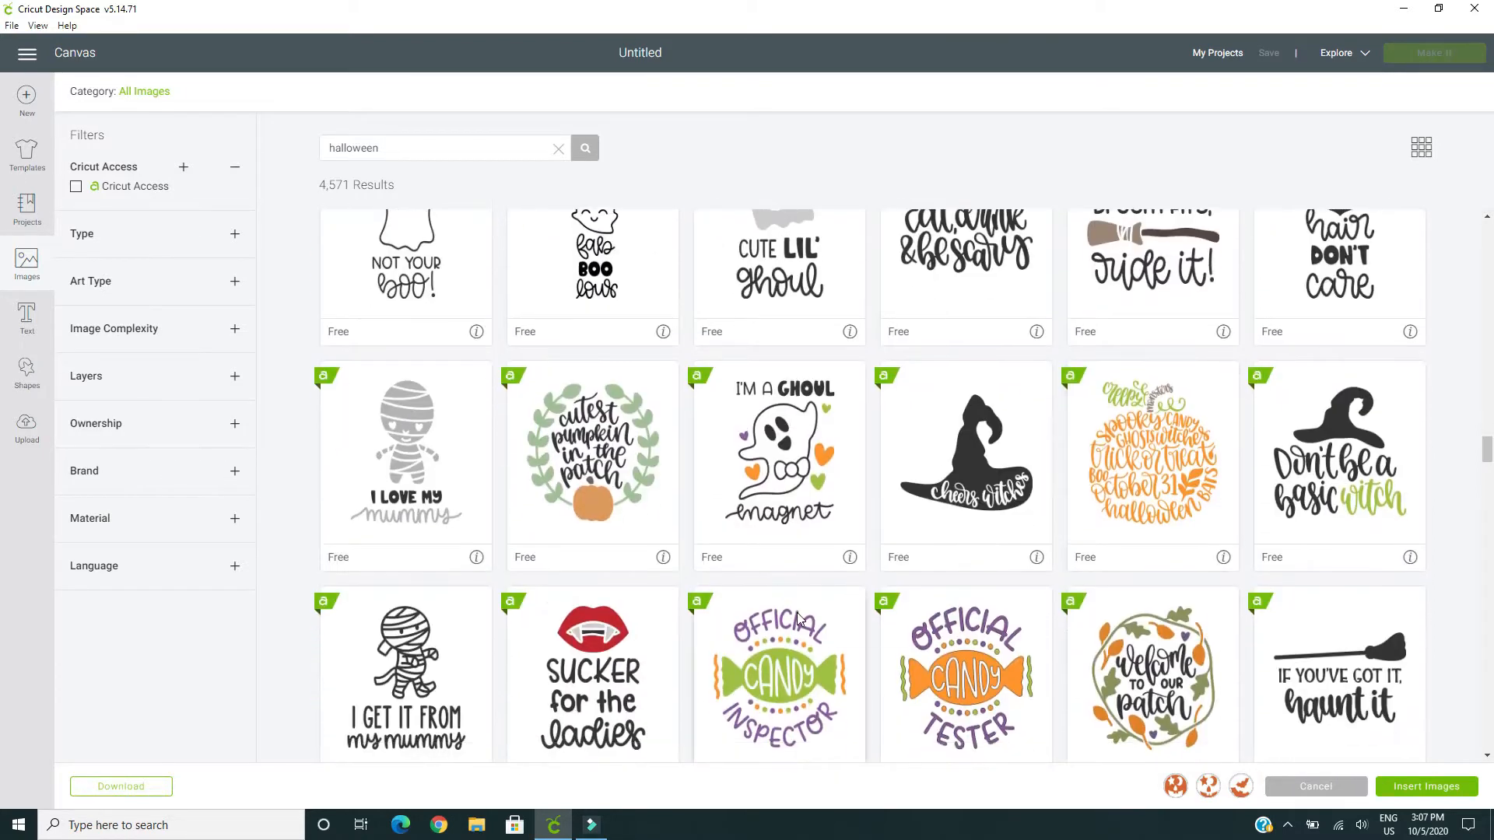
{"action": "scroll", "coordinate": [799, 620], "scroll_direction": "down", "scroll_amount": 1}
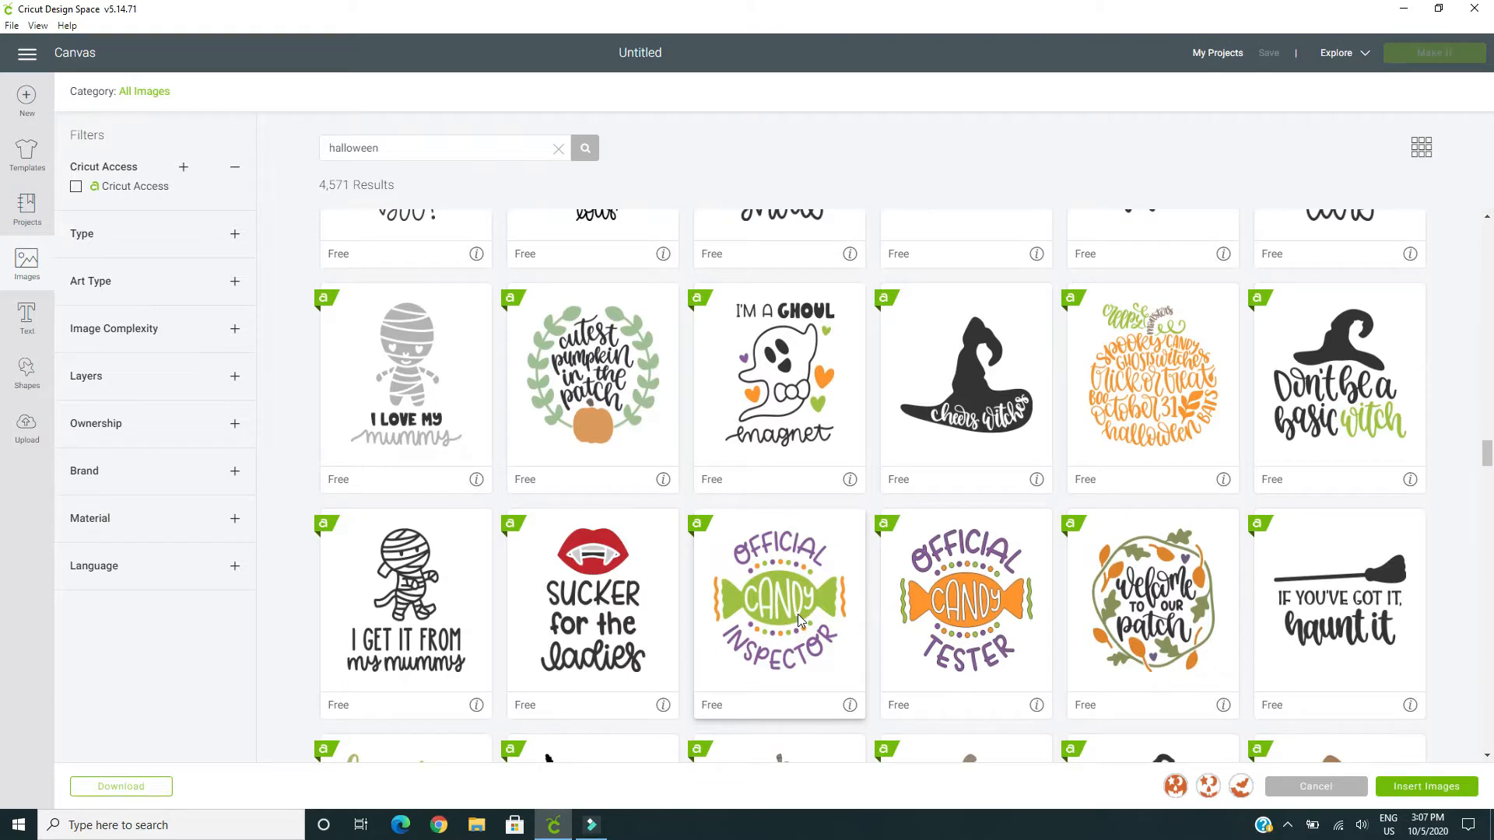
{"action": "scroll", "coordinate": [796, 614], "scroll_direction": "down", "scroll_amount": 3}
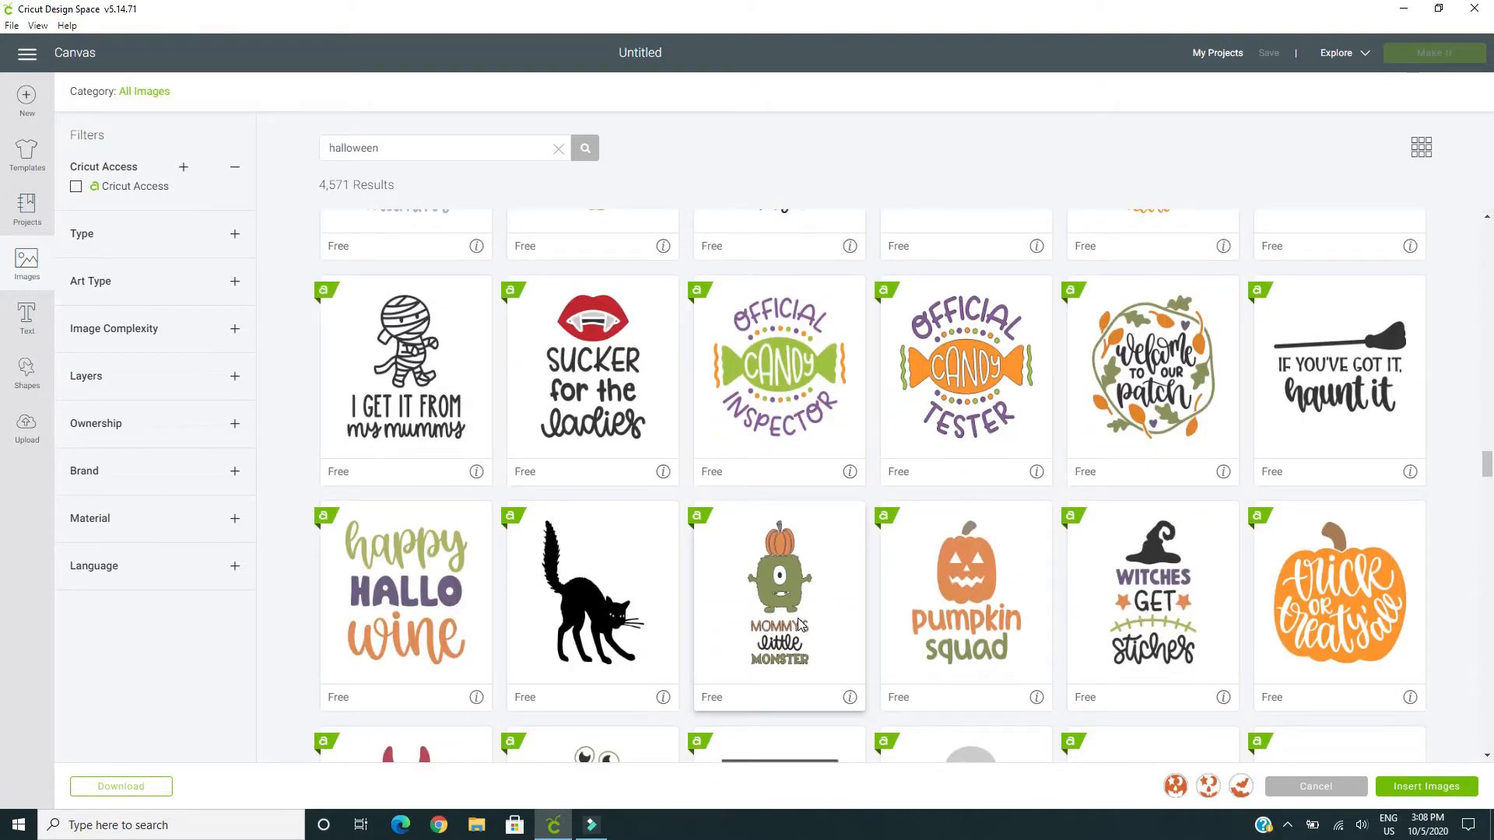
{"action": "scroll", "coordinate": [795, 630], "scroll_direction": "down", "scroll_amount": 2}
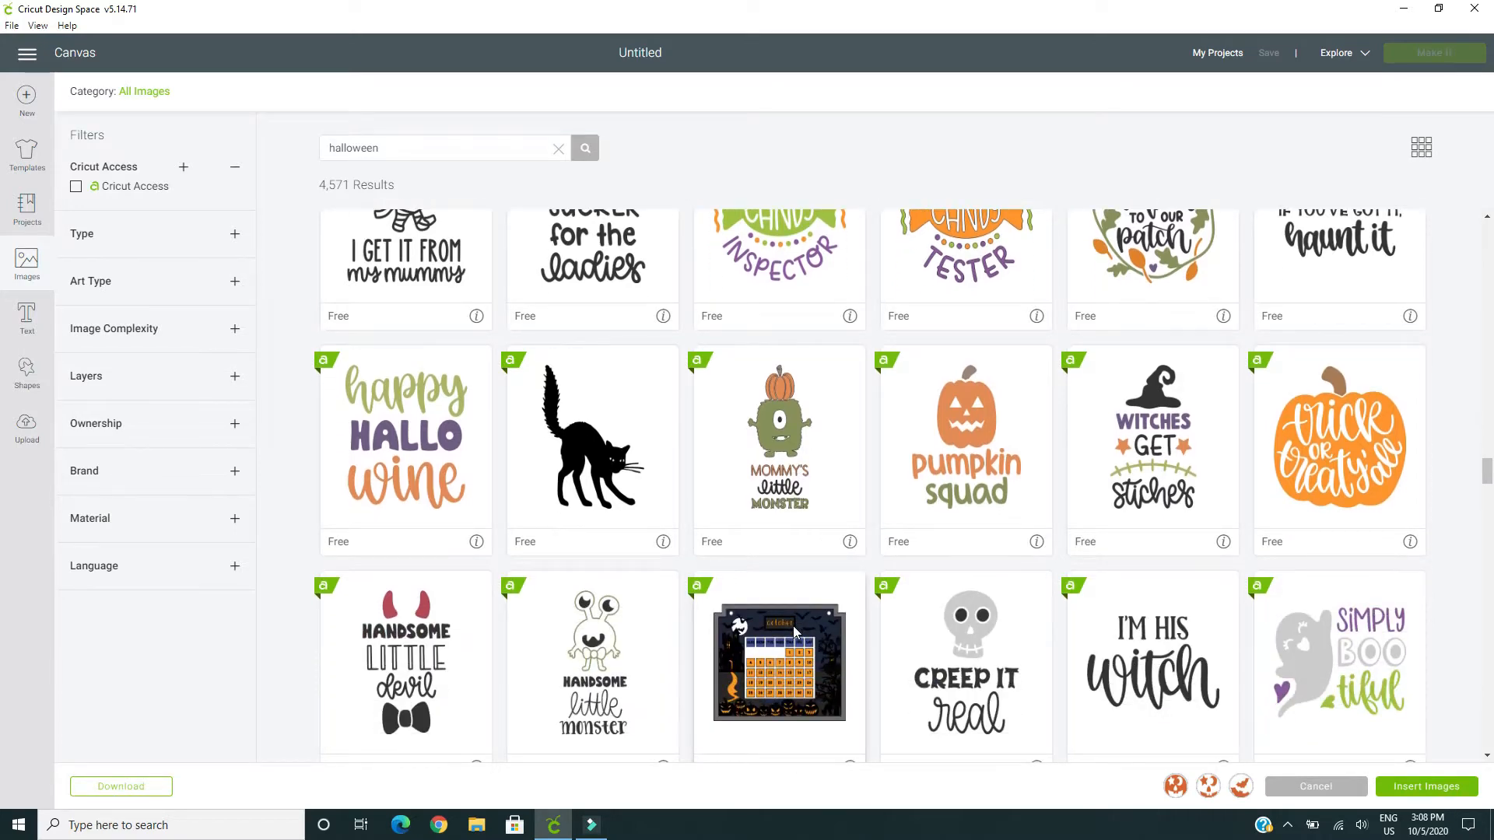
{"action": "scroll", "coordinate": [795, 630], "scroll_direction": "down", "scroll_amount": 4}
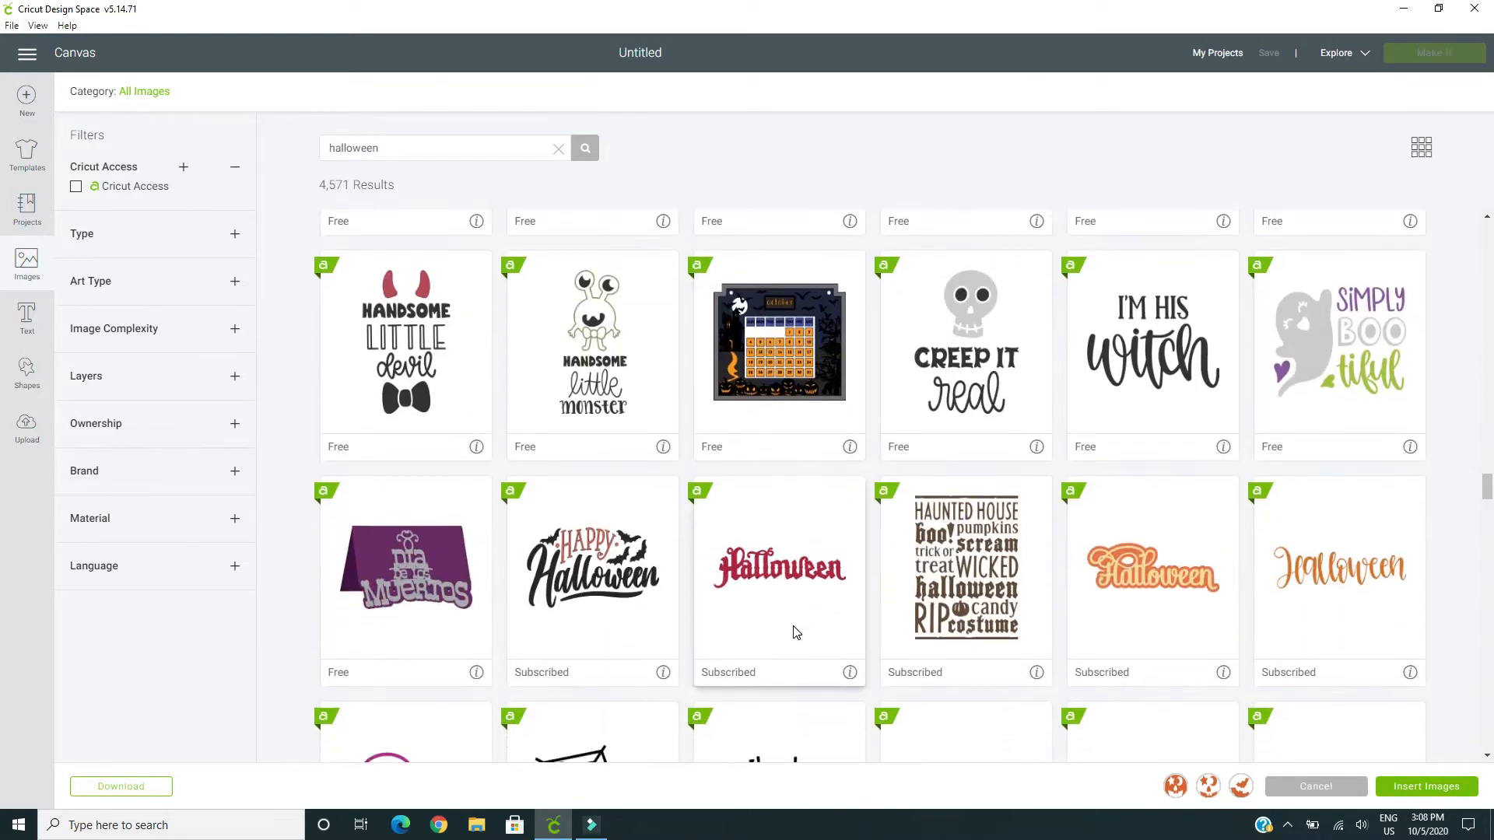
{"action": "scroll", "coordinate": [795, 632], "scroll_direction": "down", "scroll_amount": 1}
{"action": "scroll", "coordinate": [795, 632], "scroll_direction": "down", "scroll_amount": 2}
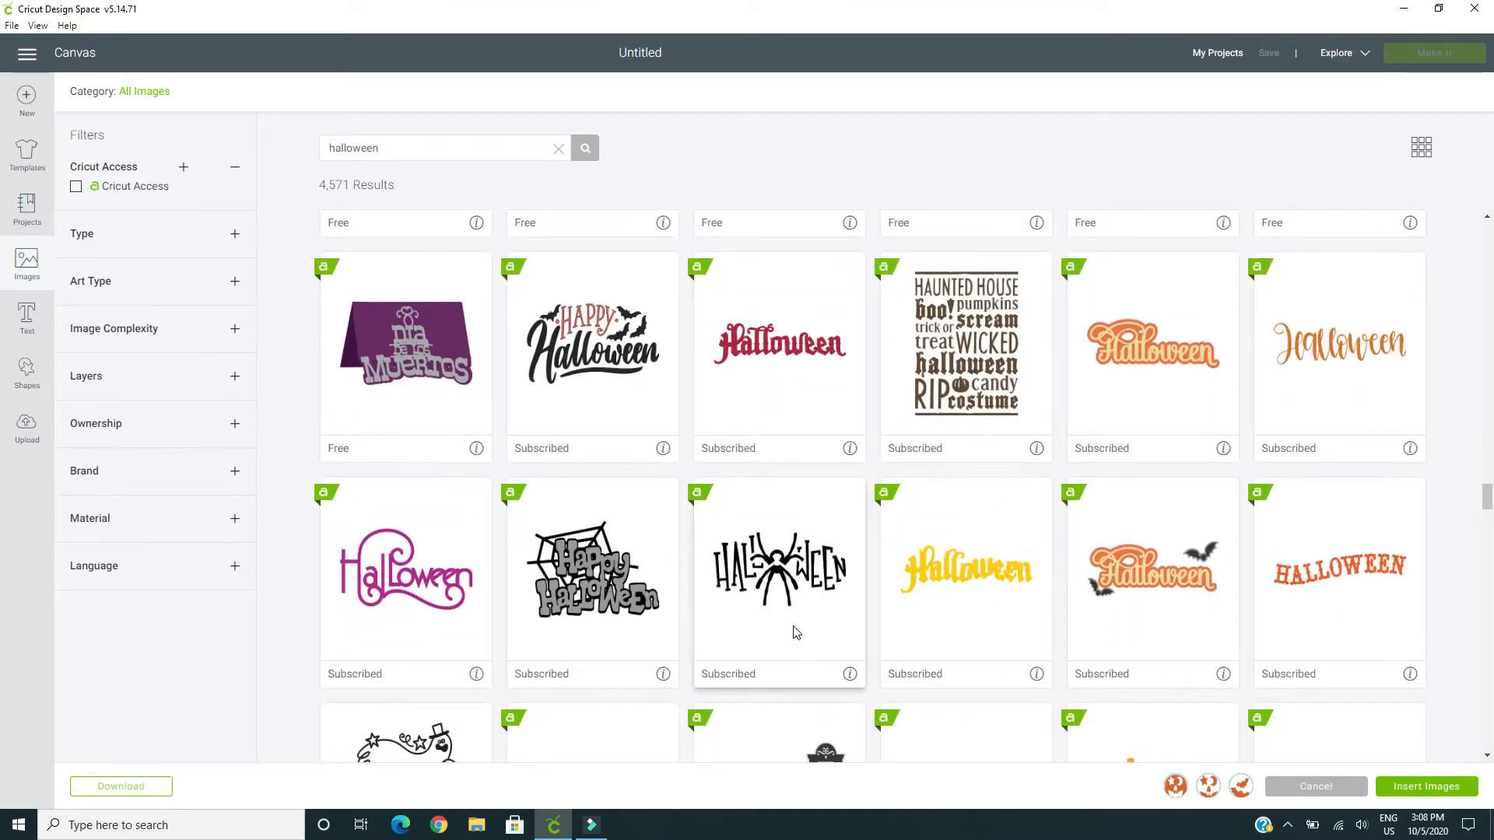
{"action": "scroll", "coordinate": [795, 632], "scroll_direction": "down", "scroll_amount": 2}
Add the black arched-back cat to the selection and insert all chosen images on the canvas
{"action": "scroll", "coordinate": [795, 633], "scroll_direction": "up", "scroll_amount": 8}
{"action": "scroll", "coordinate": [795, 632], "scroll_direction": "up", "scroll_amount": 2}
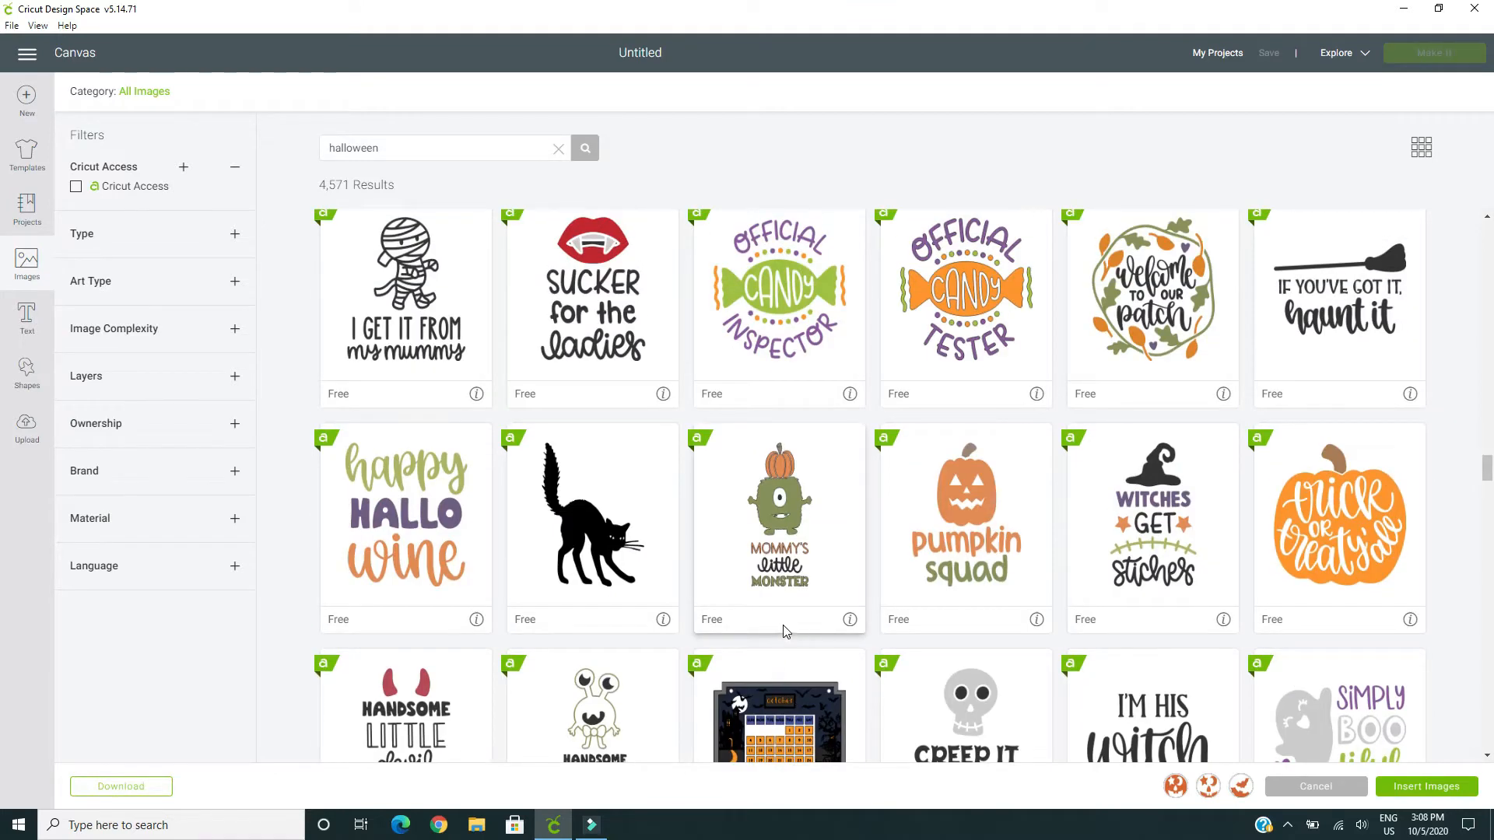
{"action": "left_click", "coordinate": [603, 530]}
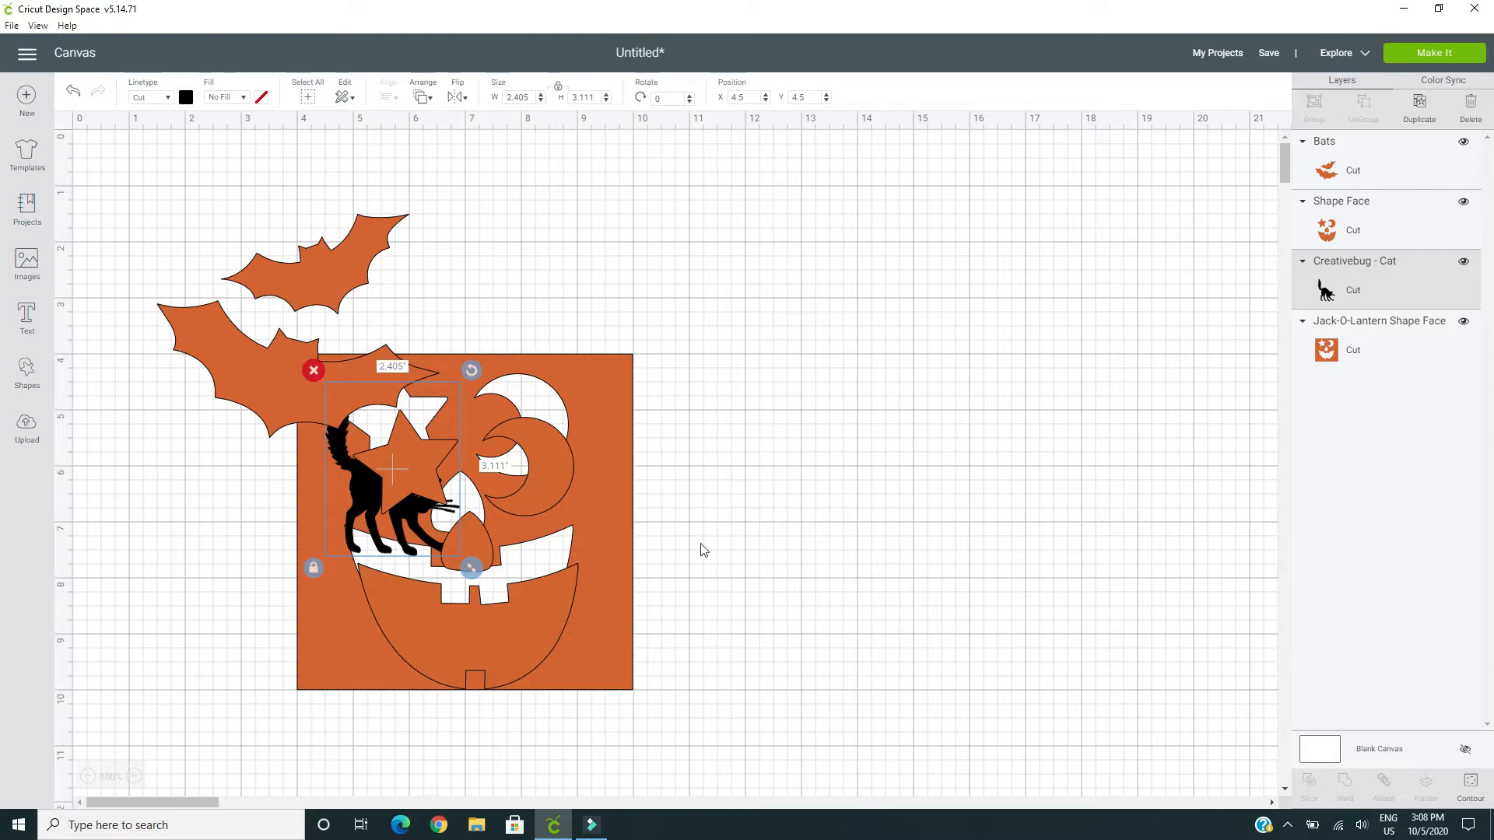
Separate the overlapping images: bats at the canvas's upper left, cat below them, jack-o-lantern face beside the bats, and square cut-out at the far right
{"action": "left_click_drag", "start_coordinate": [577, 392], "coordinate": [1144, 173]}
{"action": "left_click_drag", "start_coordinate": [542, 500], "coordinate": [765, 252]}
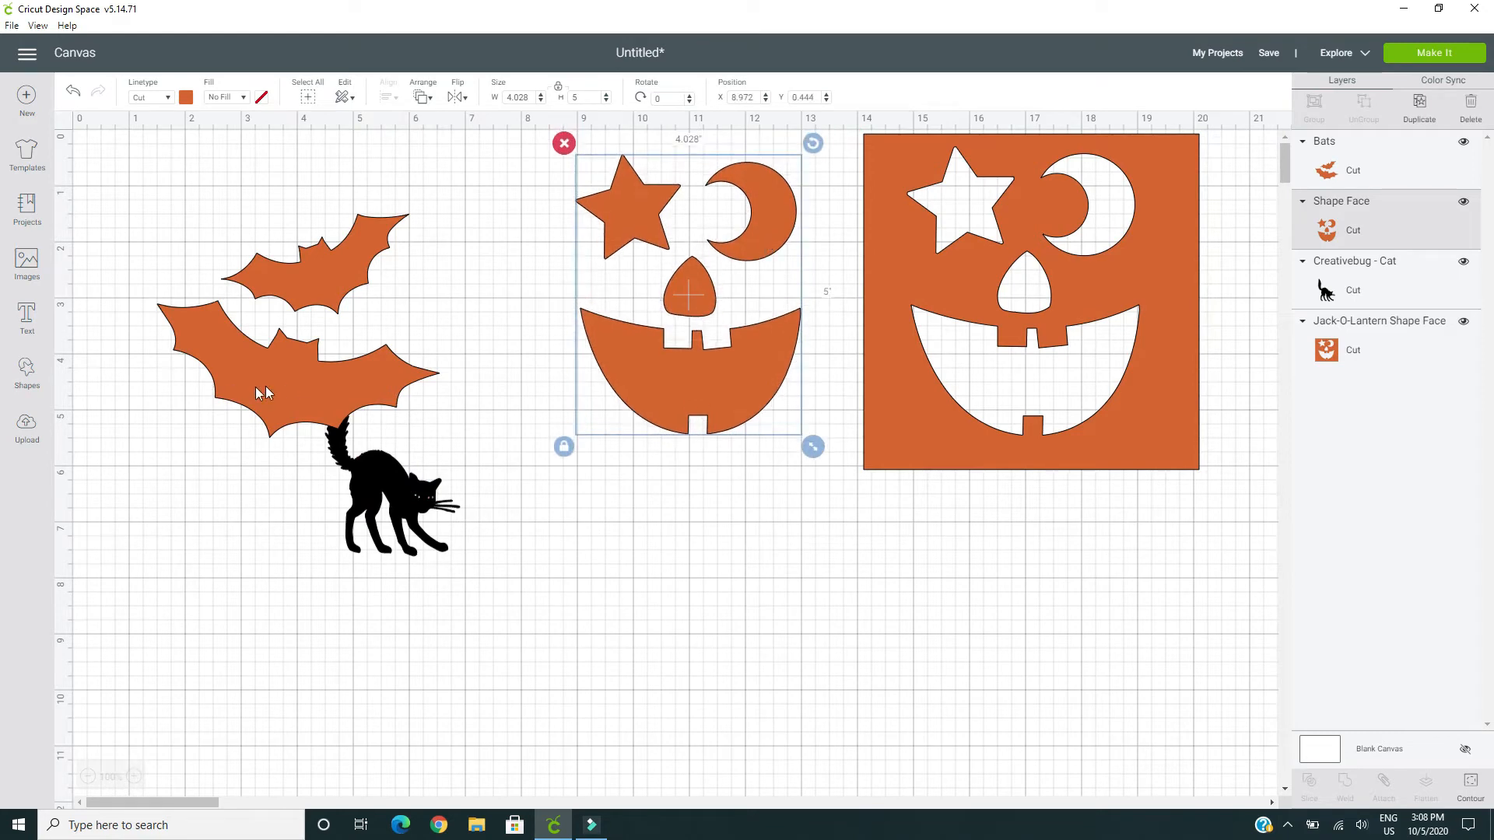
{"action": "left_click_drag", "start_coordinate": [293, 400], "coordinate": [228, 322]}
{"action": "left_click_drag", "start_coordinate": [389, 467], "coordinate": [274, 648]}
{"action": "left_click_drag", "start_coordinate": [217, 354], "coordinate": [237, 372]}
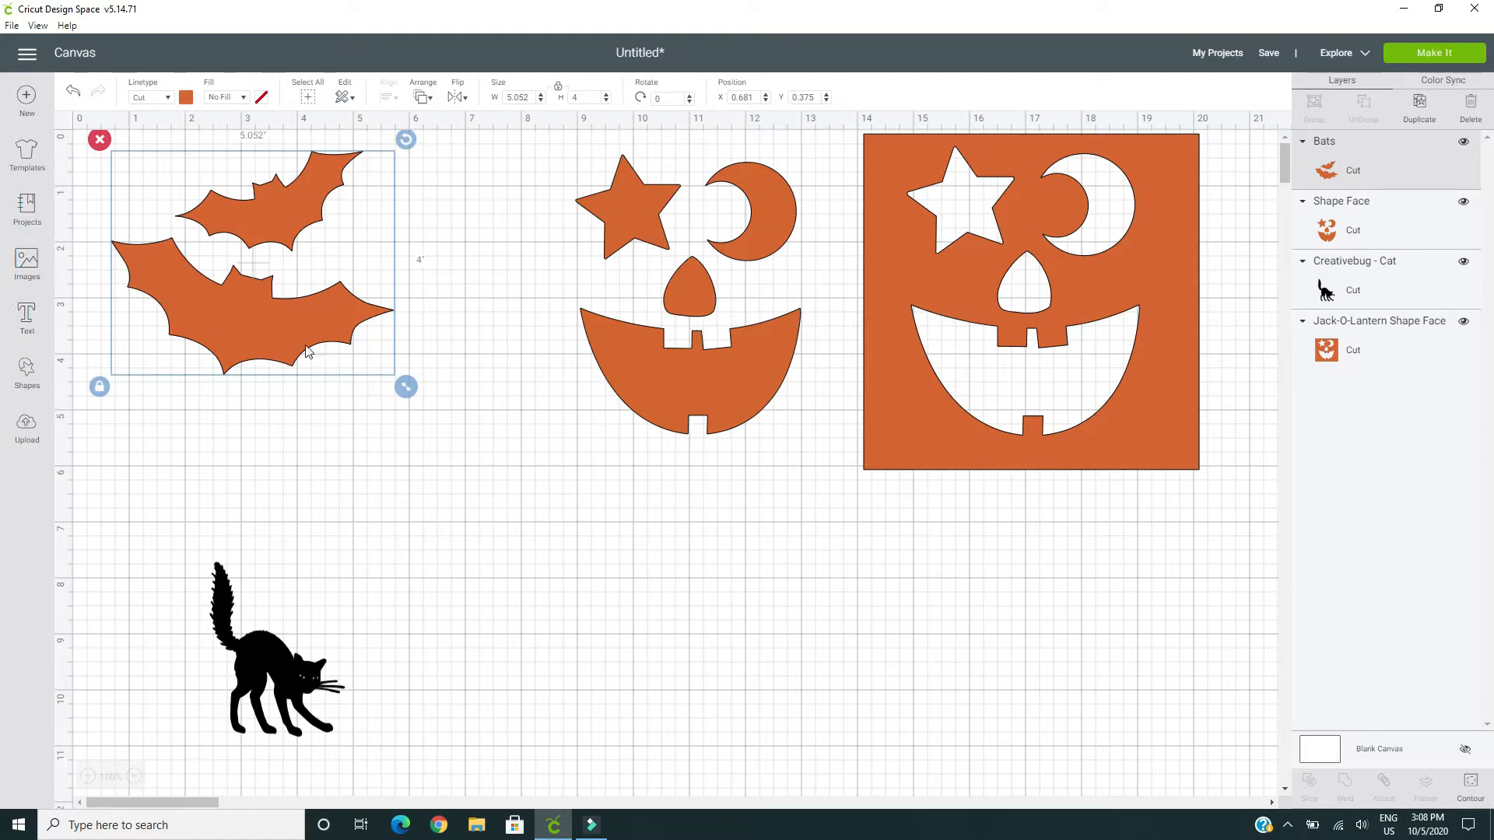
{"action": "left_click_drag", "start_coordinate": [305, 349], "coordinate": [307, 370]}
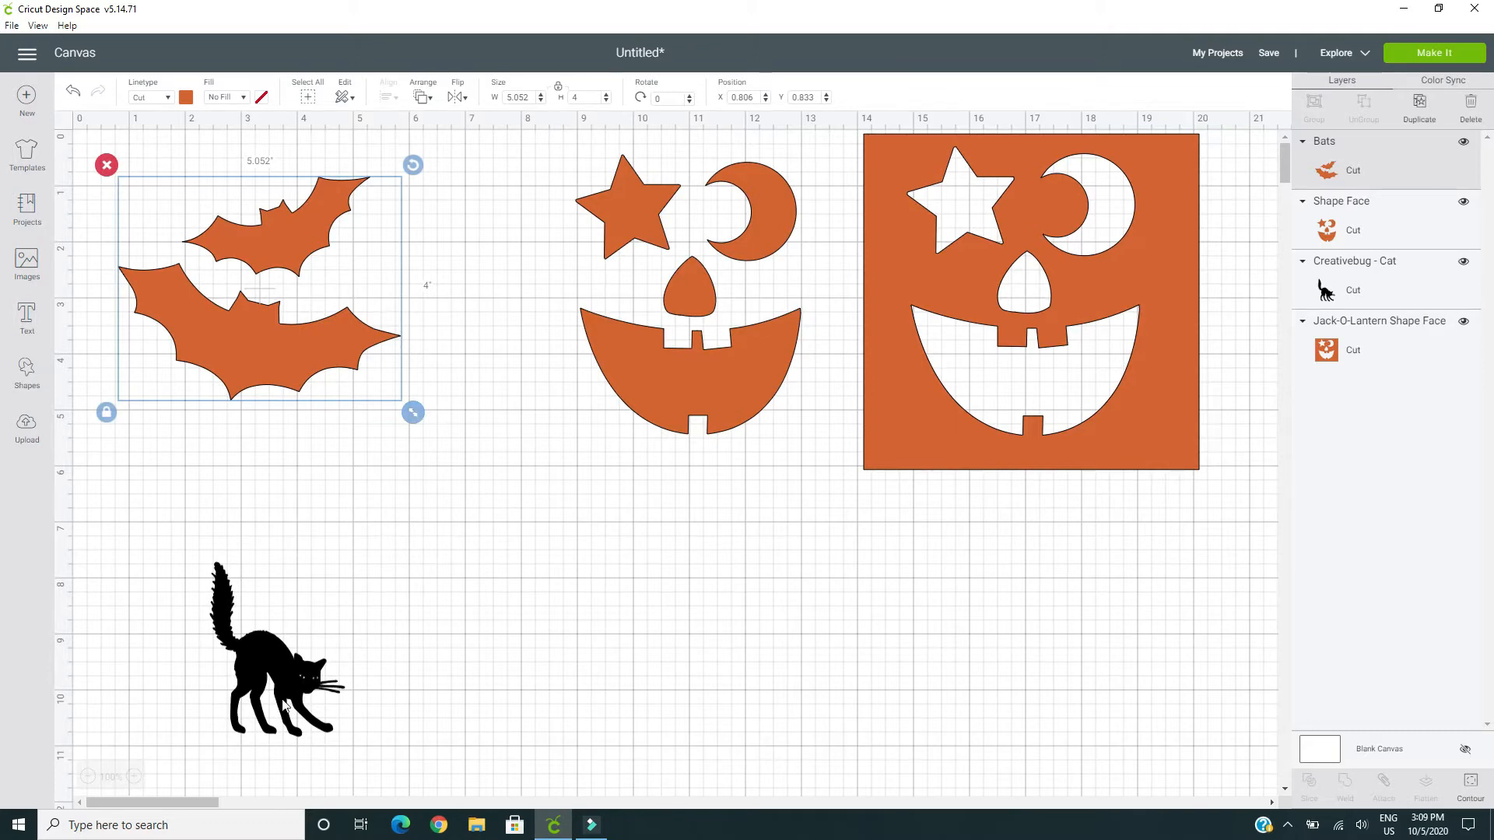
Enlarge the black cat proportionally to about 3.96 by 5.13 inches and place it between the bats and the face, lower down
{"action": "left_click_drag", "start_coordinate": [282, 670], "coordinate": [429, 587]}
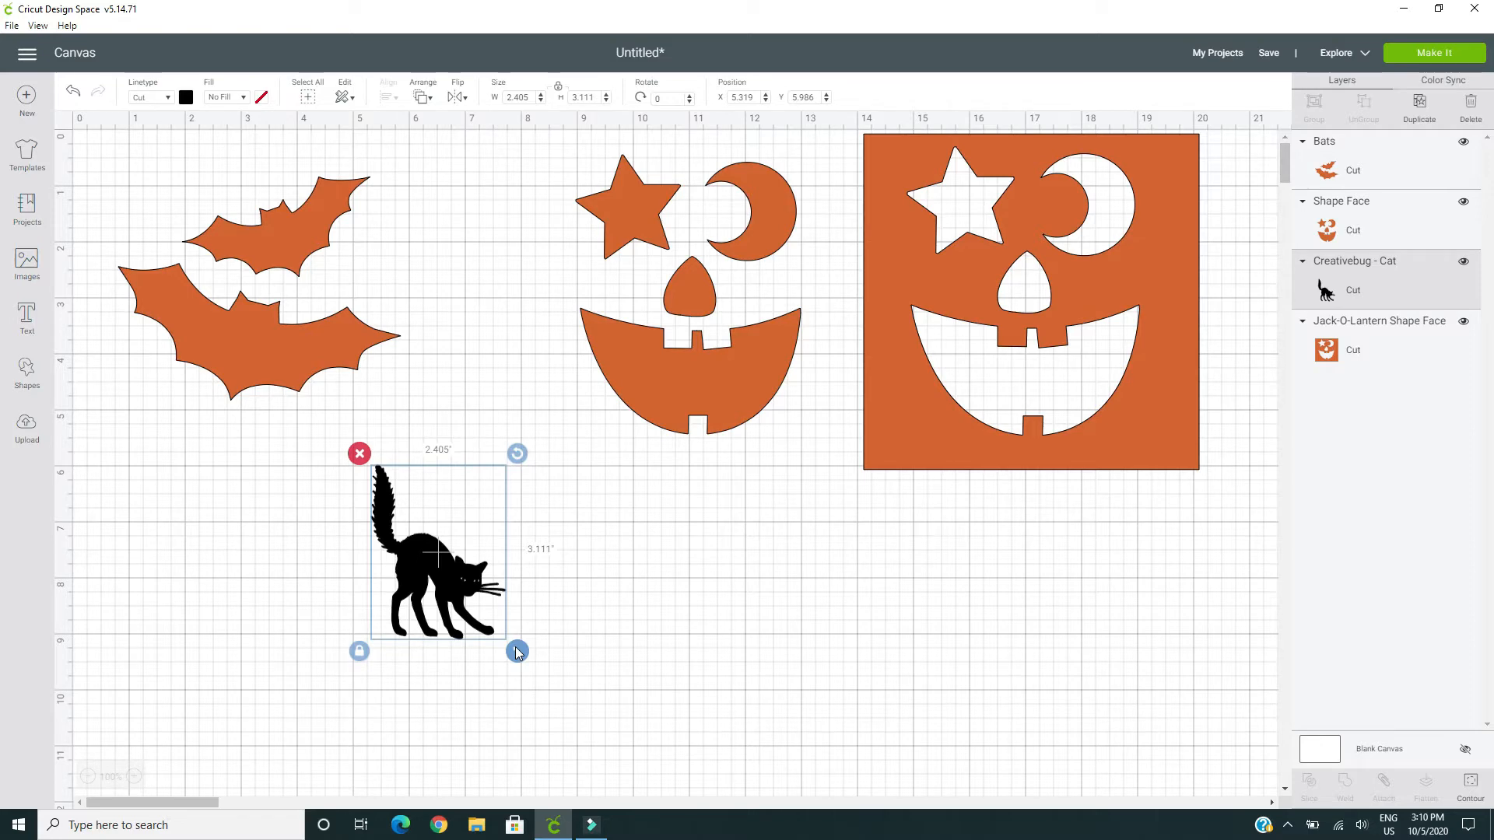
{"action": "left_click_drag", "start_coordinate": [518, 652], "coordinate": [659, 767]}
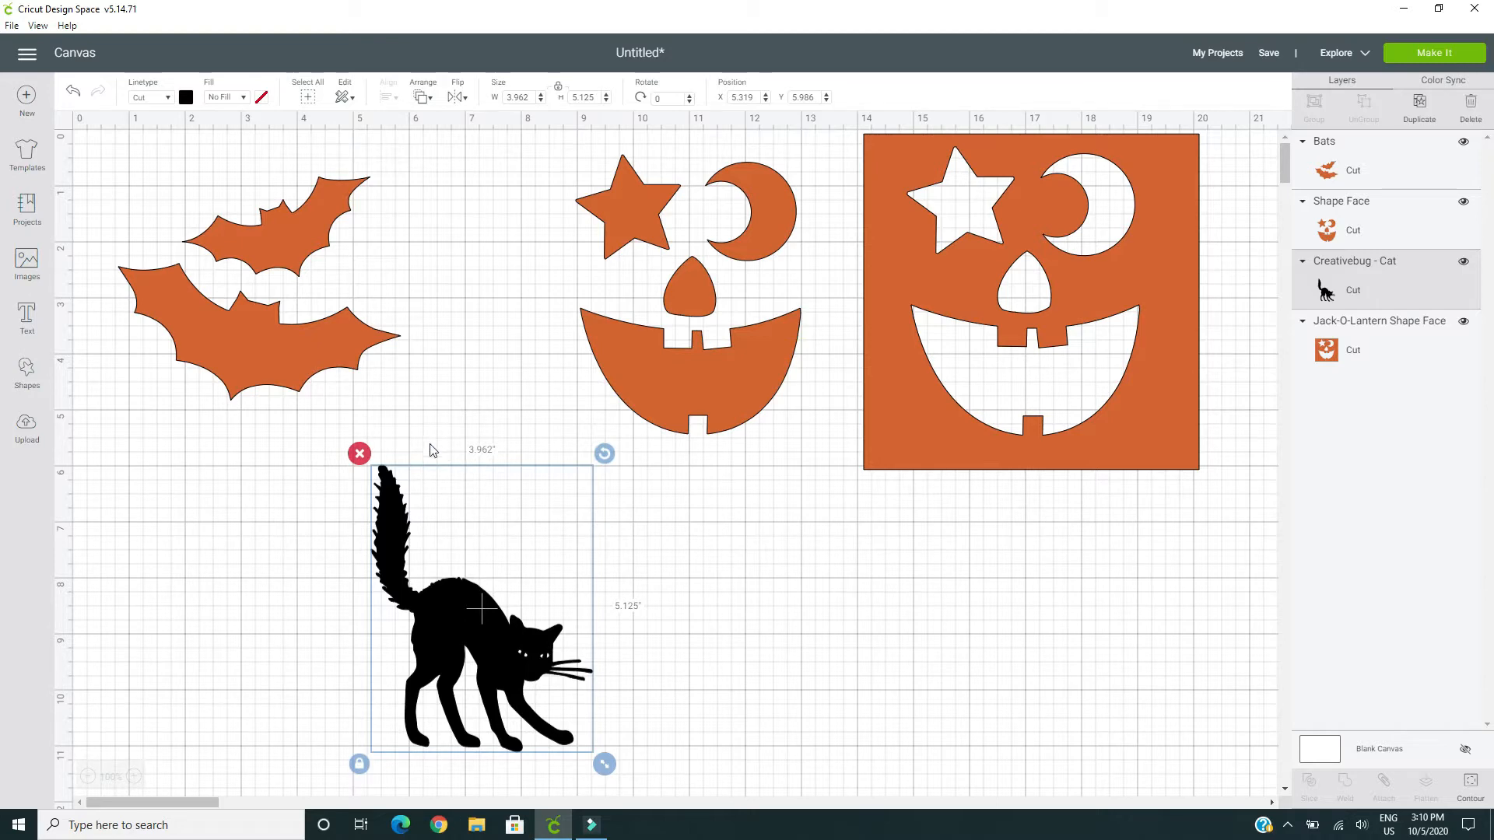
{"action": "left_click_drag", "start_coordinate": [491, 624], "coordinate": [467, 594]}
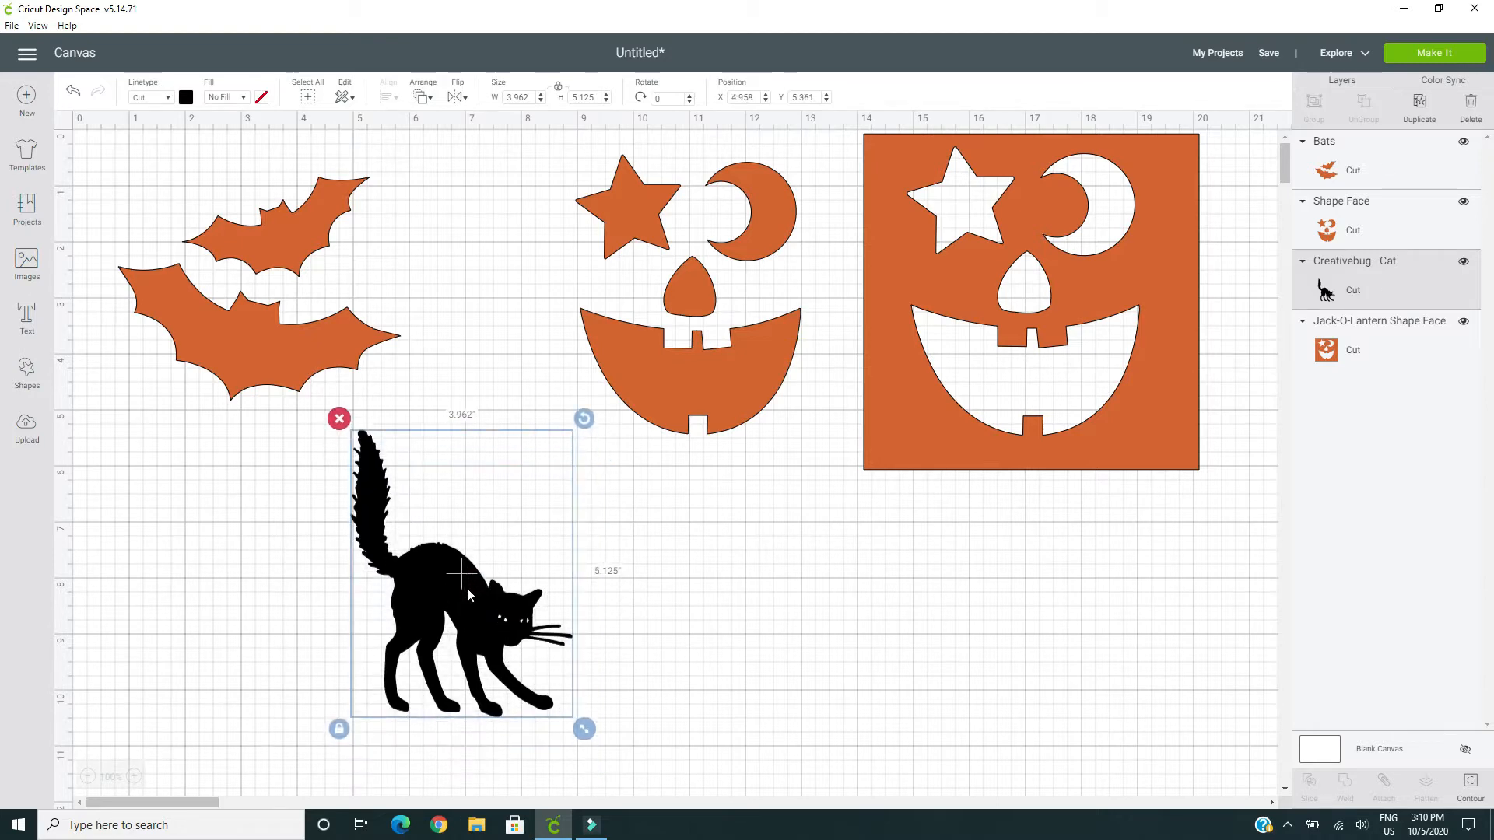
Unlock the cat's proportions, stretch it to about 6.7 by 5.18 inches, and relock and move it beneath the bats
{"action": "left_click", "coordinate": [338, 730]}
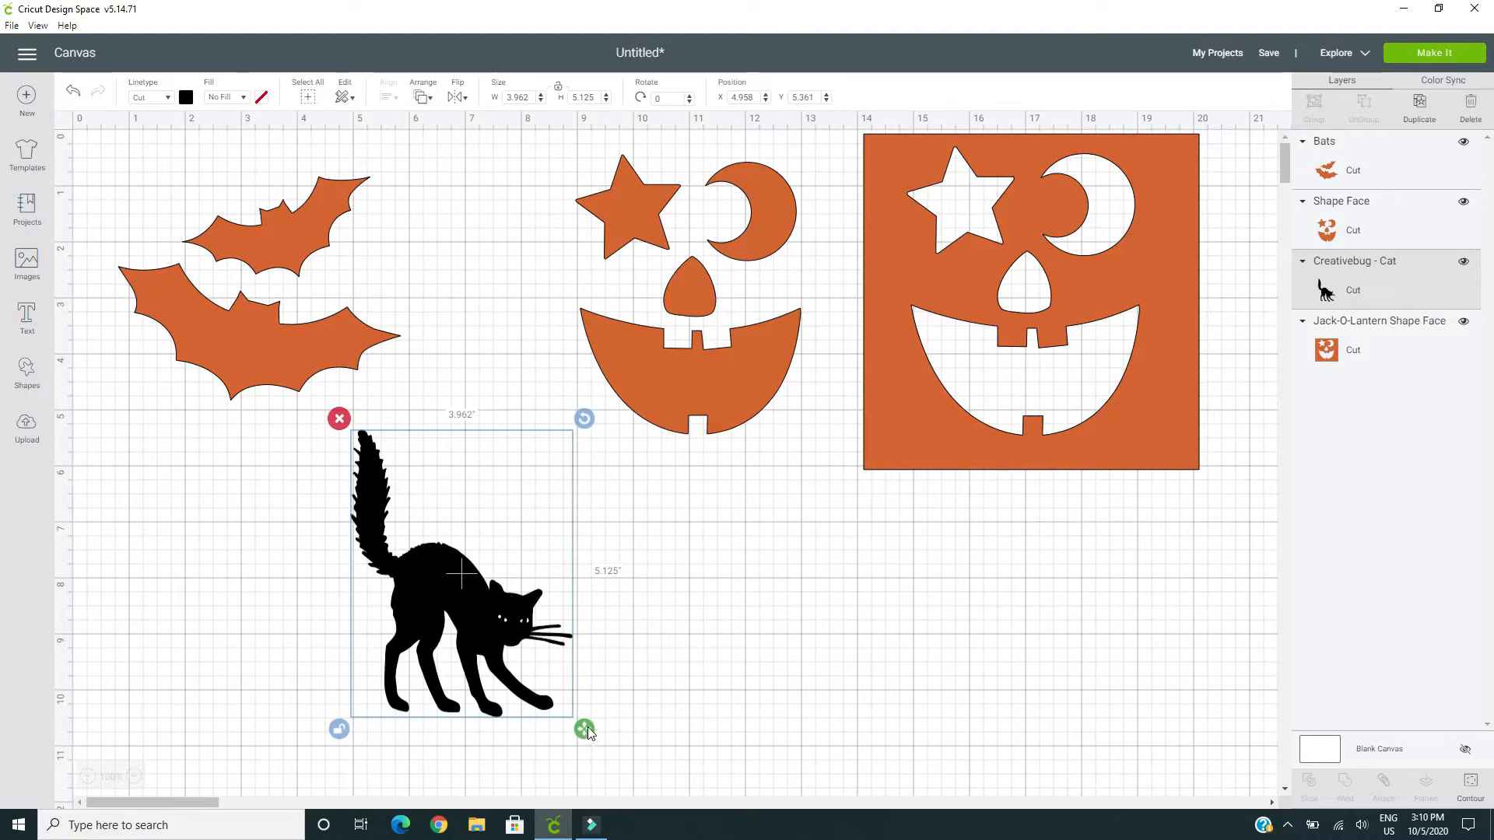
{"action": "left_click_drag", "start_coordinate": [589, 731], "coordinate": [743, 732]}
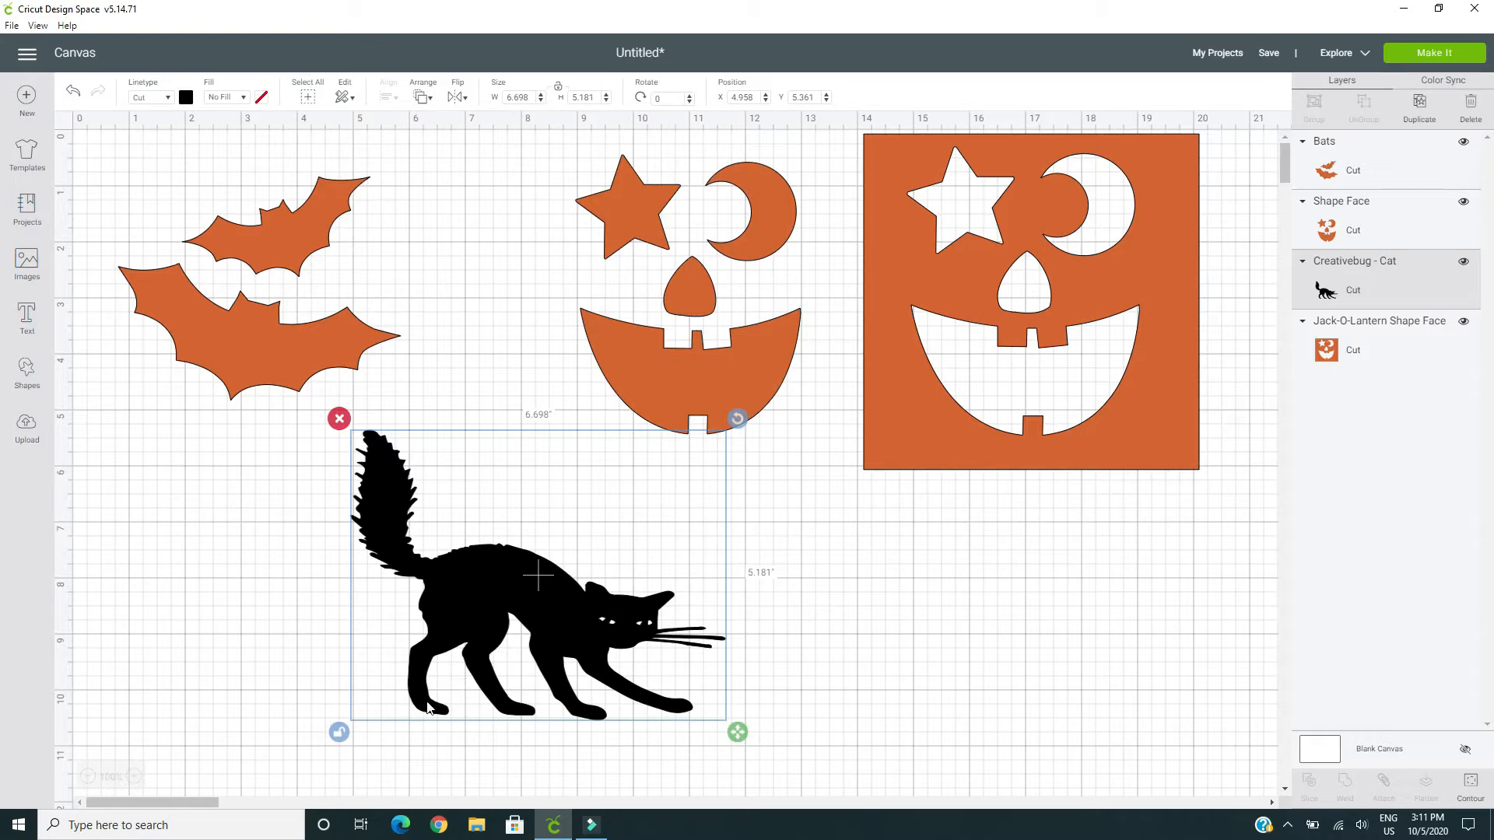
{"action": "left_click", "coordinate": [339, 732]}
{"action": "left_click_drag", "start_coordinate": [533, 606], "coordinate": [292, 622]}
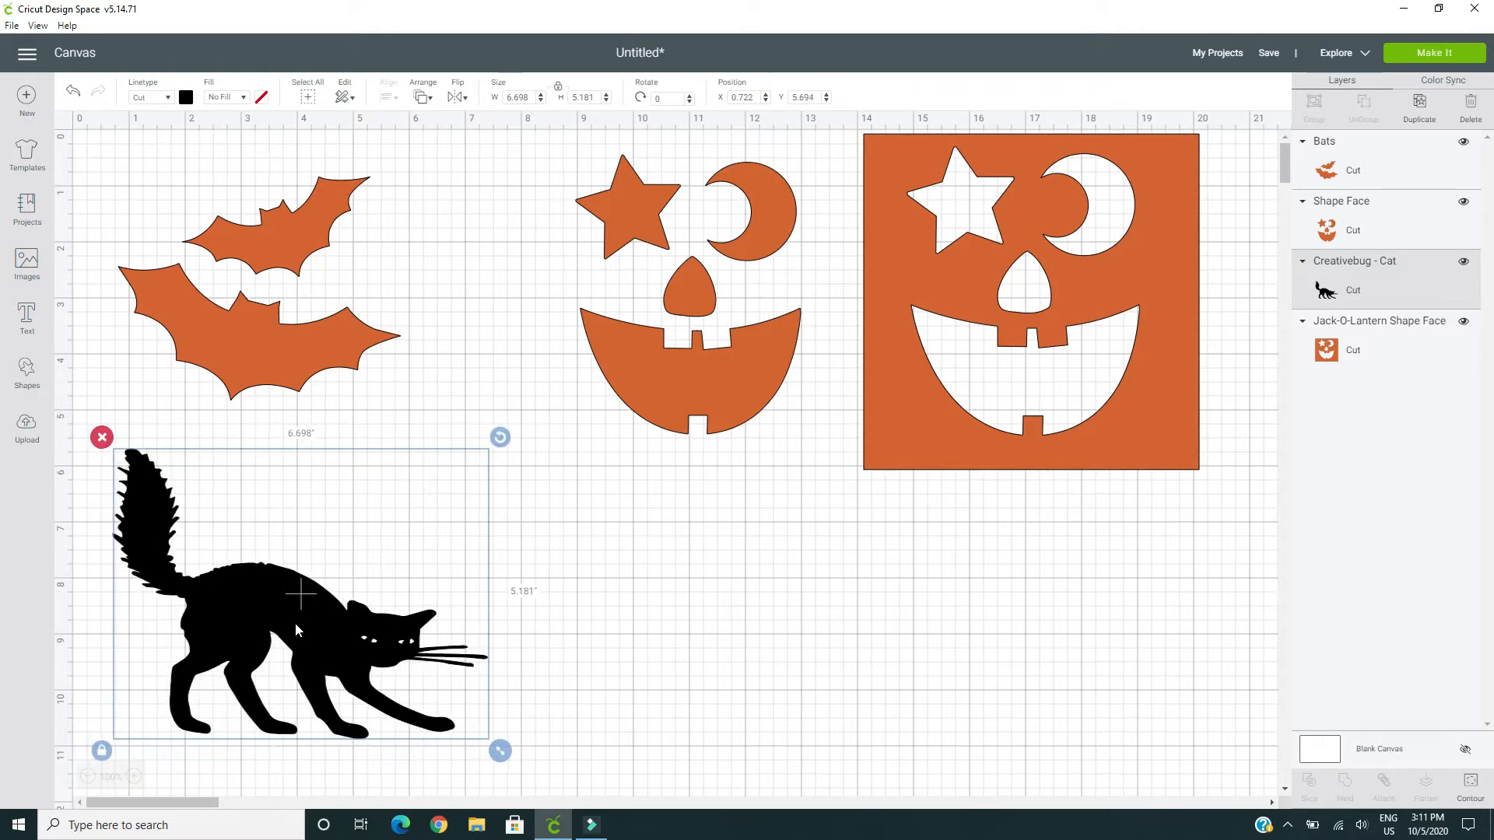
Unlock the cat's proportions and reshape it freely, making it narrower, taller and finally about 8.3 inches wide by 7.03 inches tall
{"action": "left_click", "coordinate": [101, 749]}
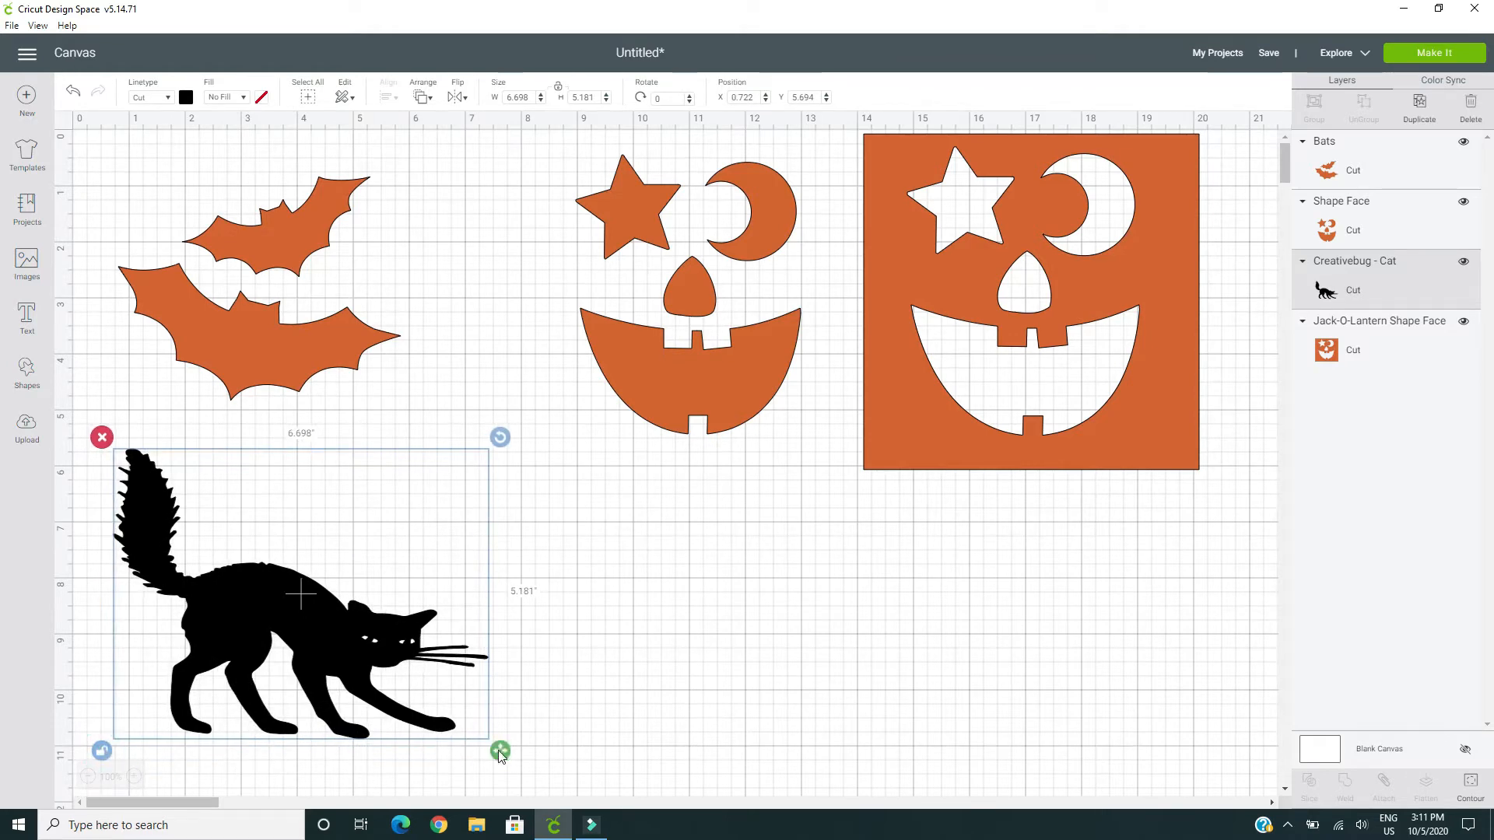
{"action": "left_click_drag", "start_coordinate": [503, 755], "coordinate": [331, 834]}
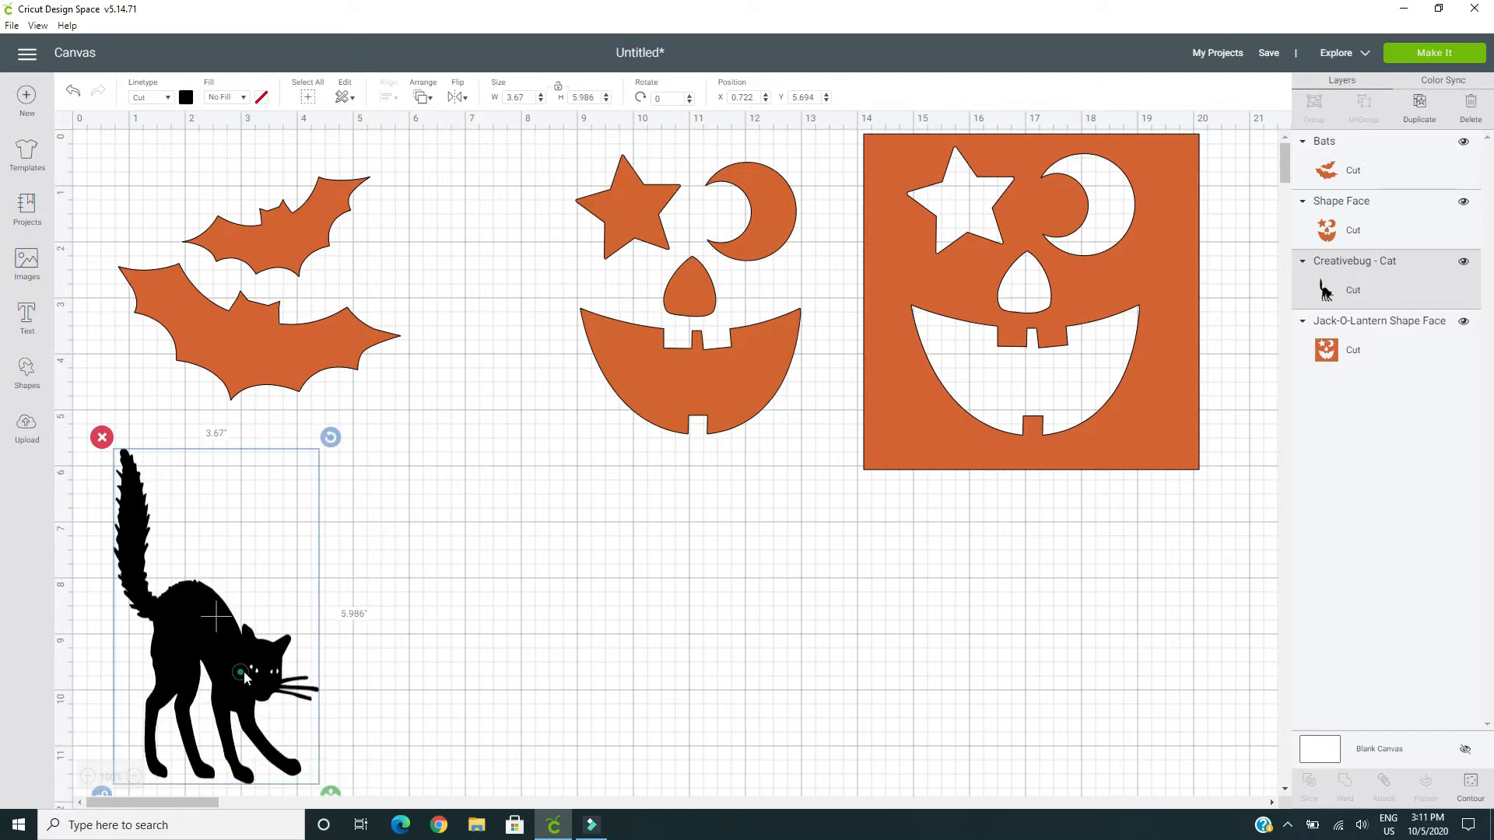
{"action": "left_click_drag", "start_coordinate": [244, 678], "coordinate": [531, 636]}
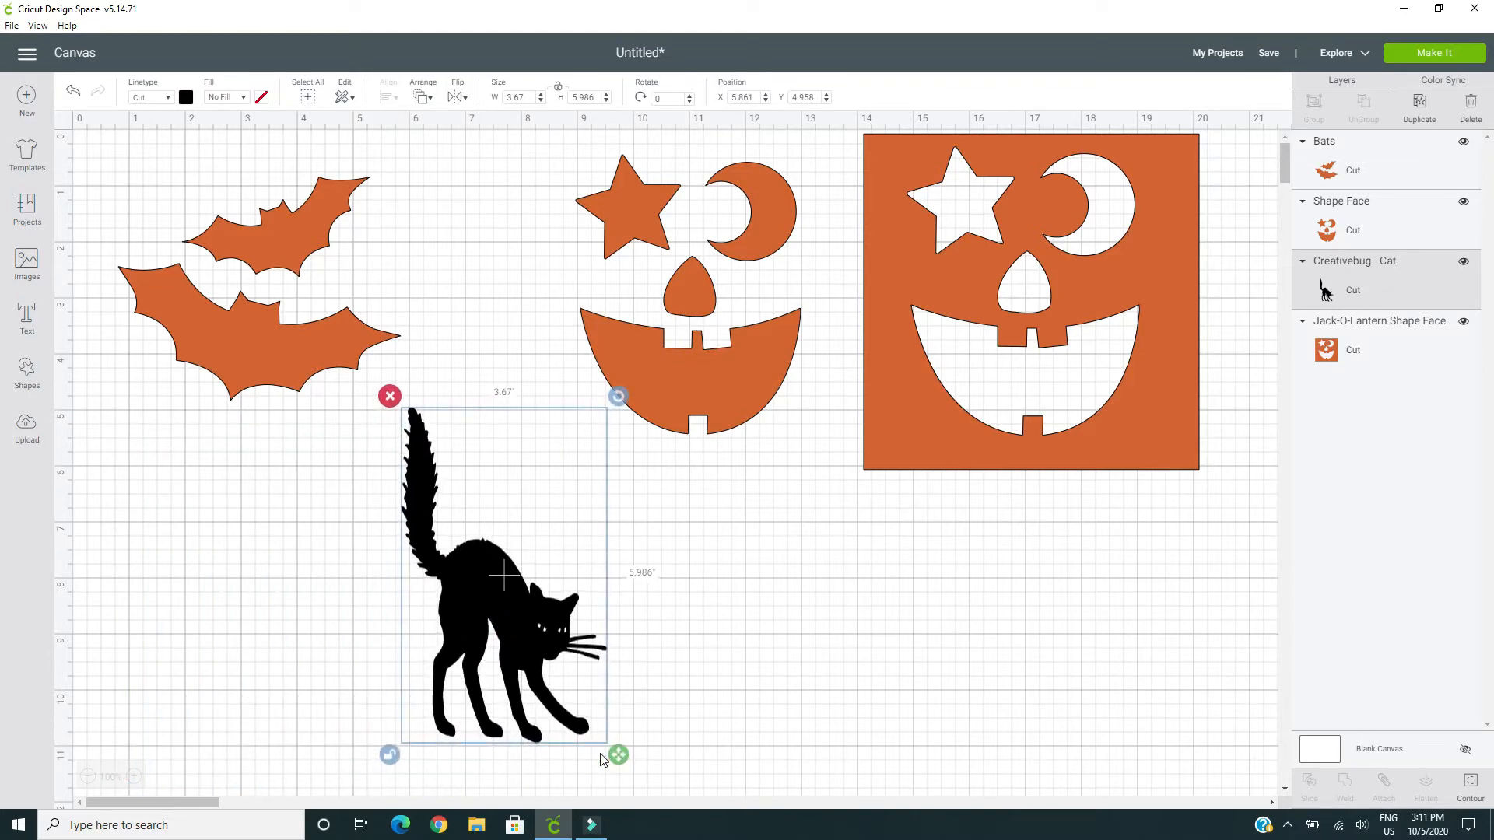
{"action": "left_click_drag", "start_coordinate": [618, 754], "coordinate": [609, 806]}
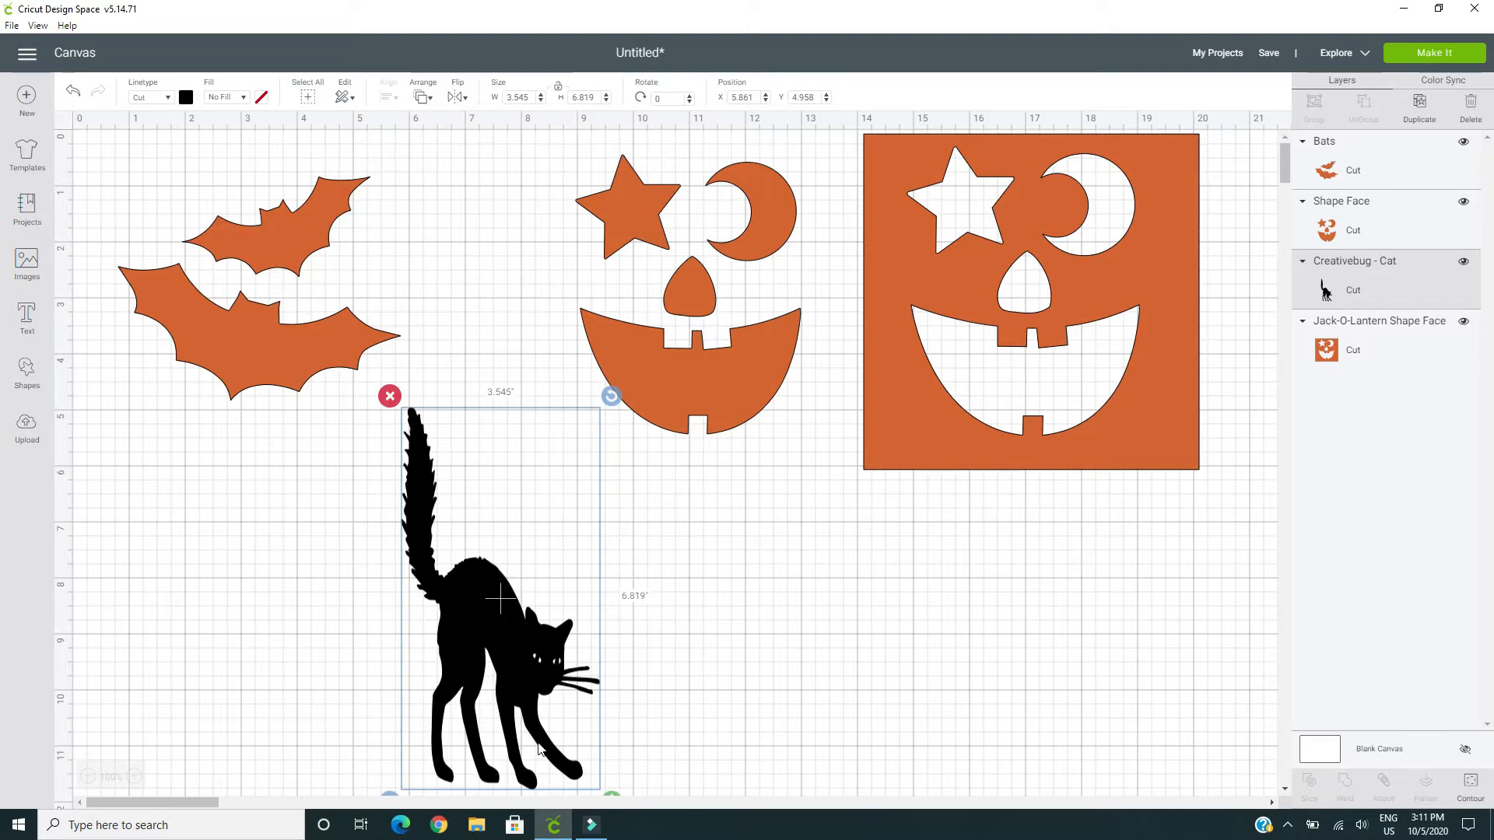
{"action": "scroll", "coordinate": [539, 749], "scroll_direction": "down", "scroll_amount": 3}
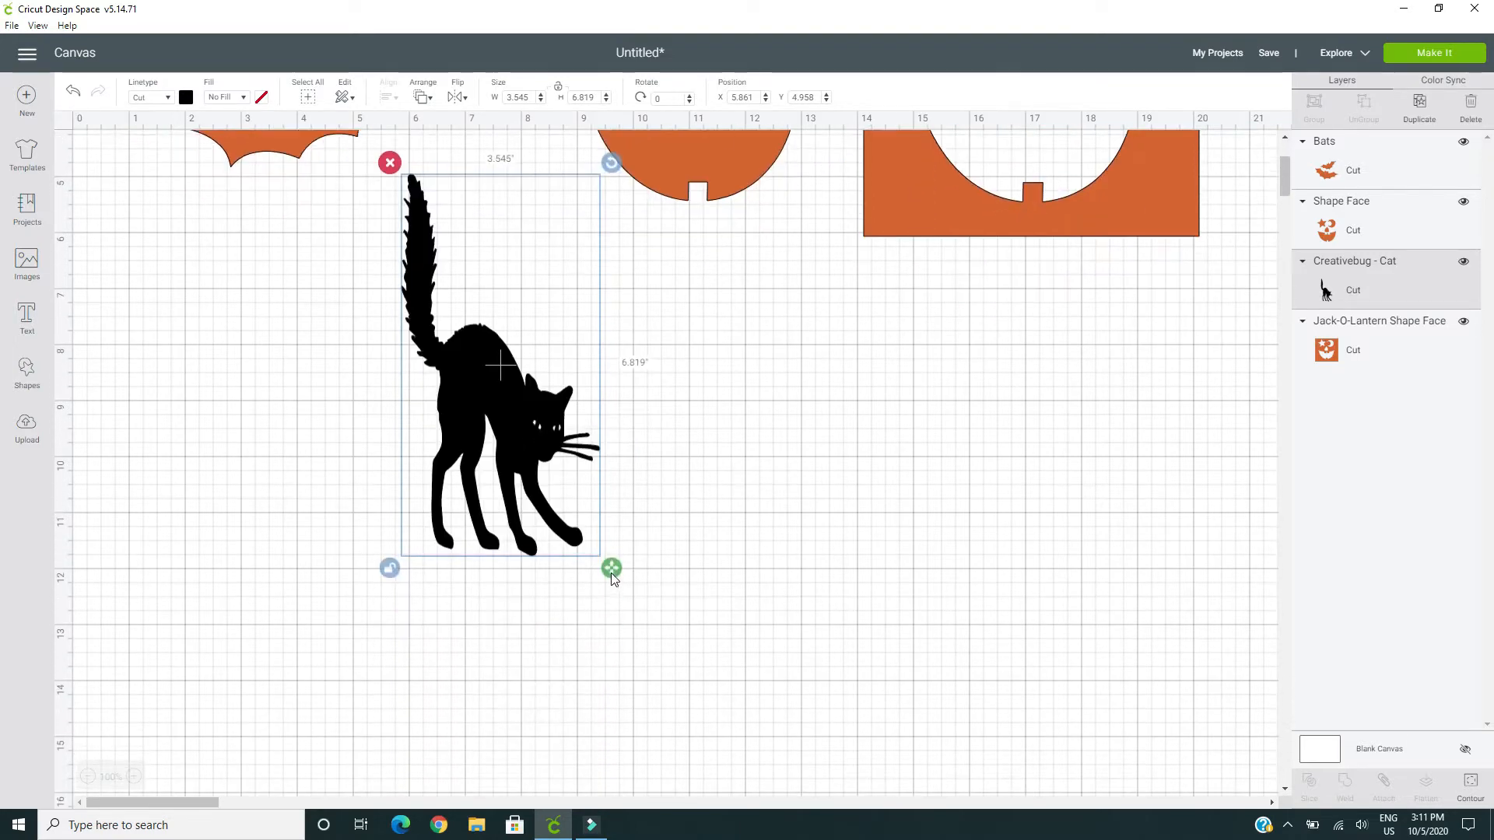
{"action": "left_click_drag", "start_coordinate": [610, 568], "coordinate": [876, 580]}
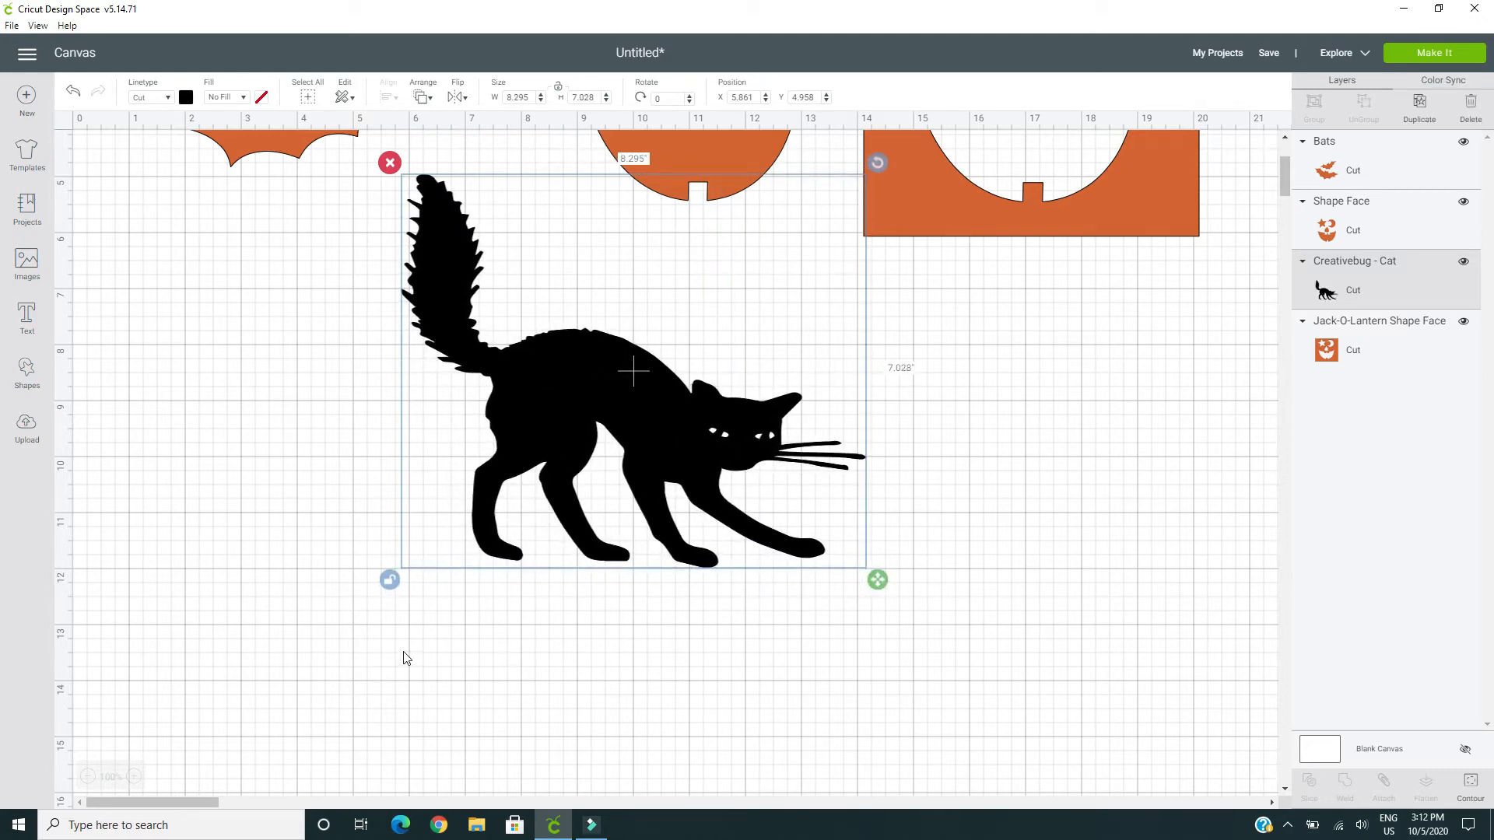
Lock the cat's proportions again and move it well below the bats, to about X 0.56, Y 8.35
{"action": "left_click", "coordinate": [388, 580]}
{"action": "left_click_drag", "start_coordinate": [573, 433], "coordinate": [310, 585]}
{"action": "left_click_drag", "start_coordinate": [274, 611], "coordinate": [276, 623]}
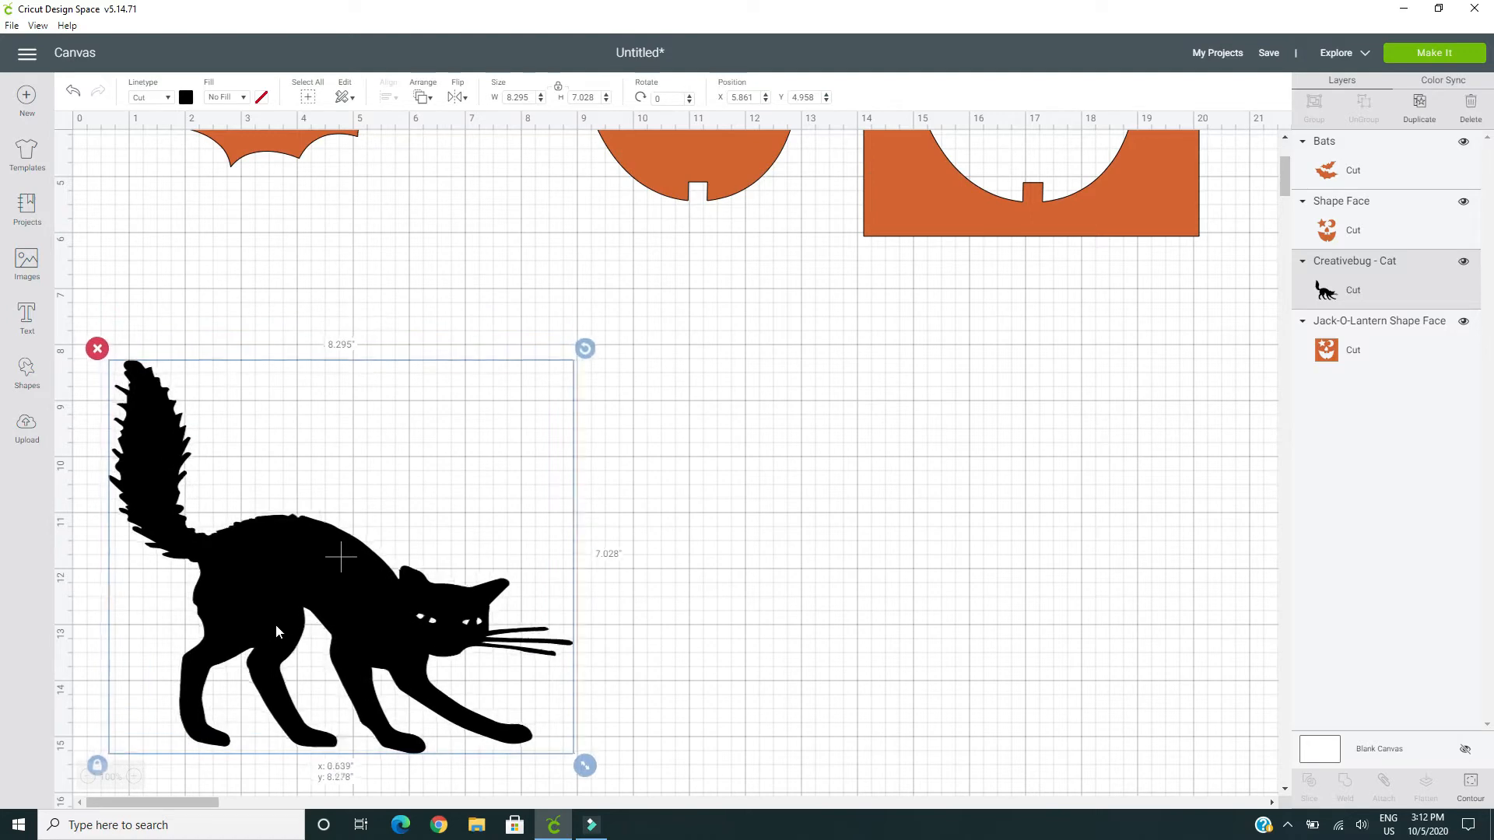
Move the jack-o-lantern shape face to about X 7.63, Y 3.31 and recolor it purple
{"action": "scroll", "coordinate": [276, 626], "scroll_direction": "up", "scroll_amount": 3}
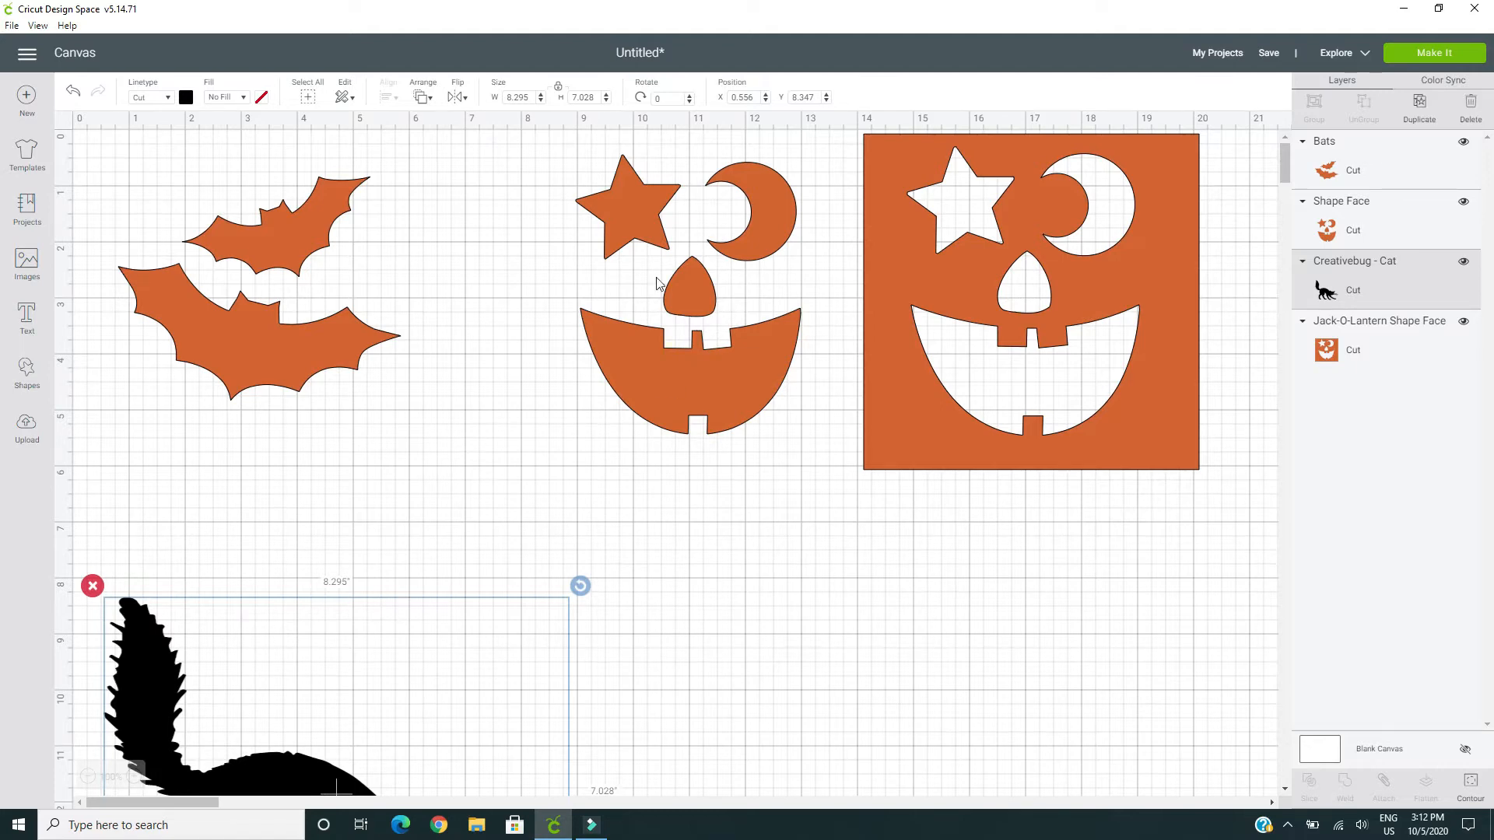
{"action": "left_click_drag", "start_coordinate": [701, 393], "coordinate": [622, 548]}
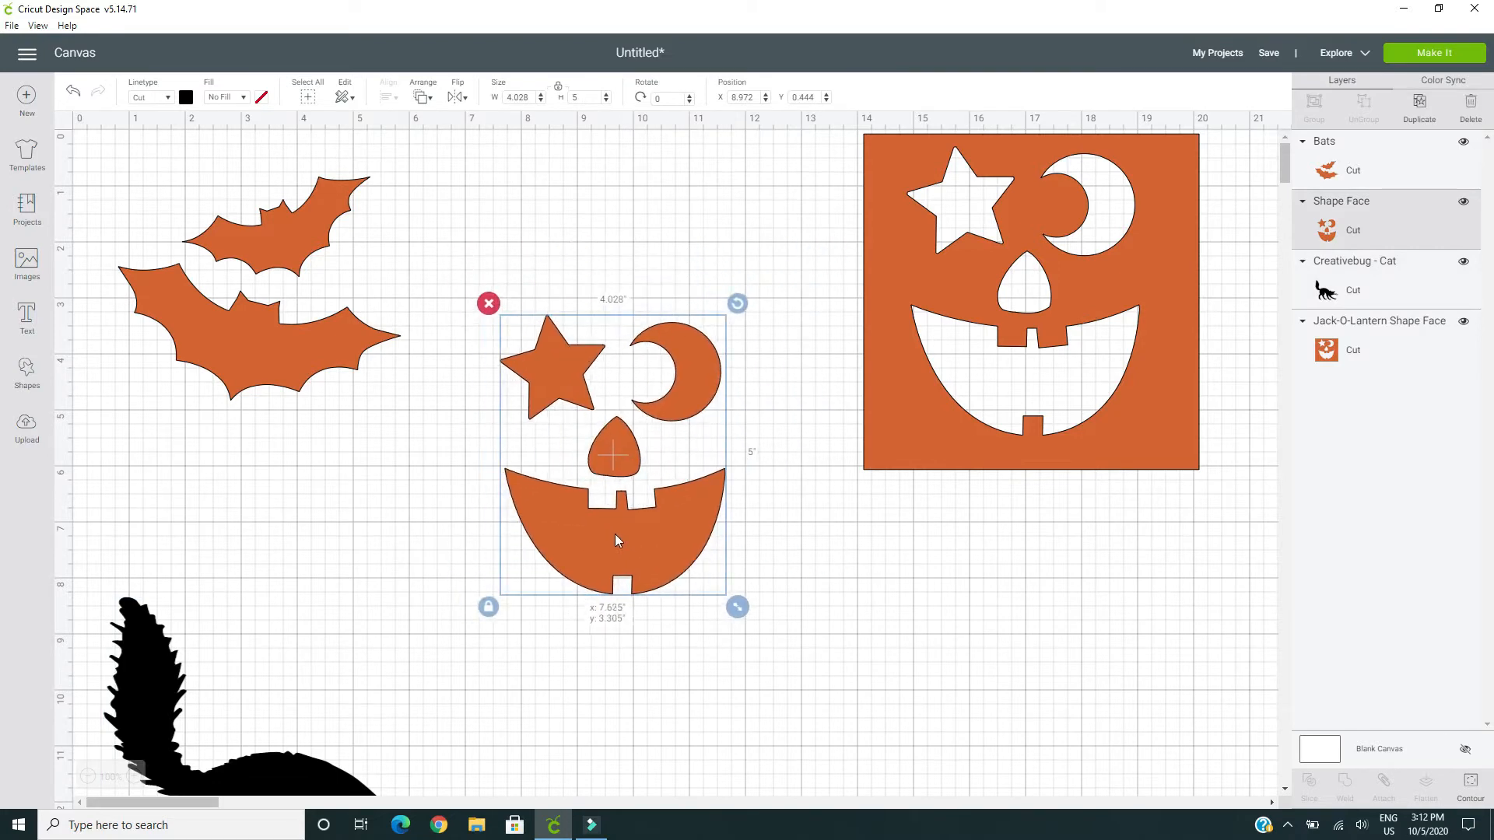
{"action": "left_click", "coordinate": [185, 97]}
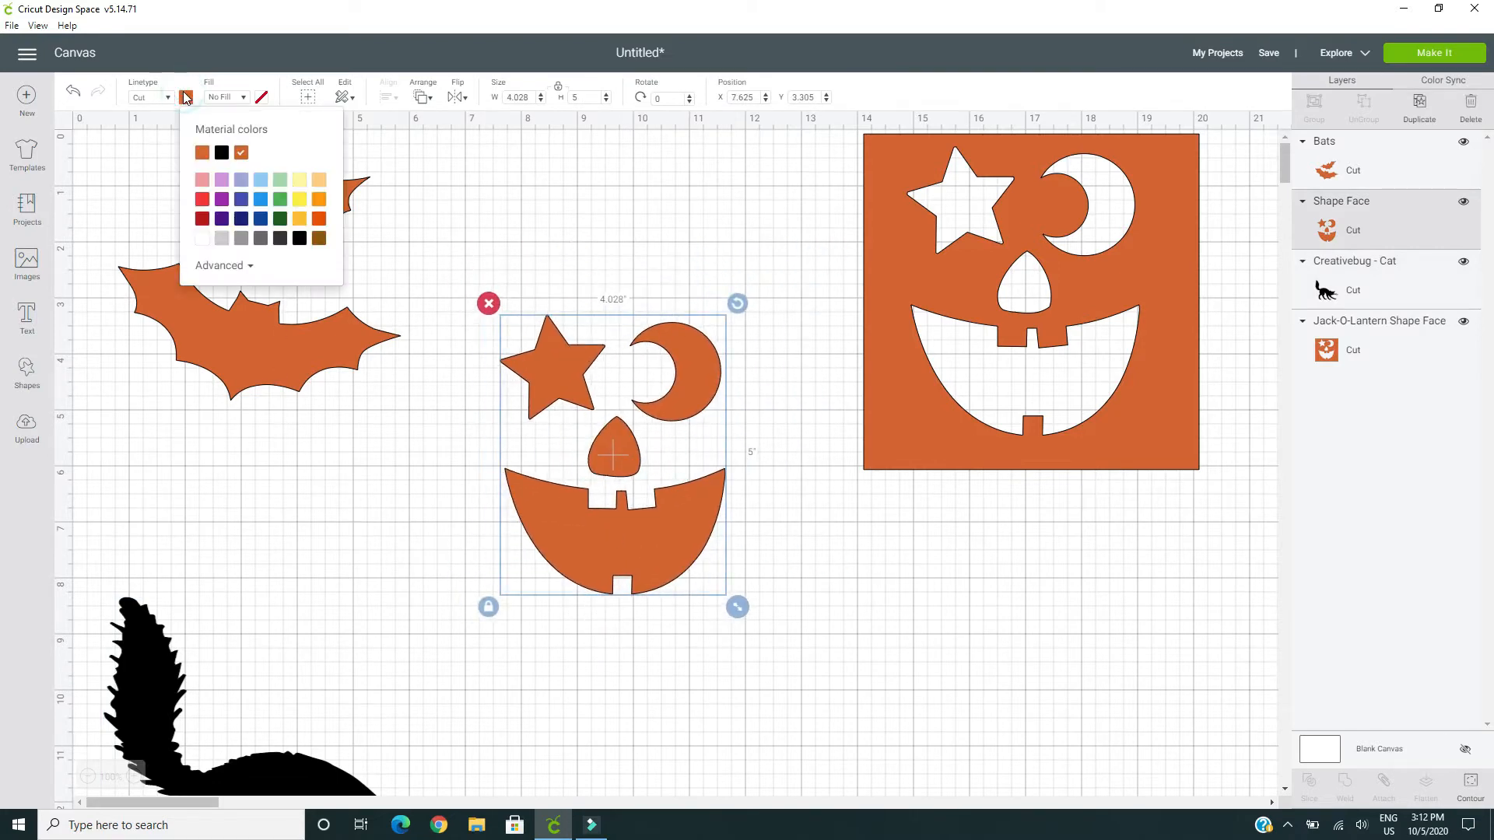
{"action": "left_click", "coordinate": [222, 199]}
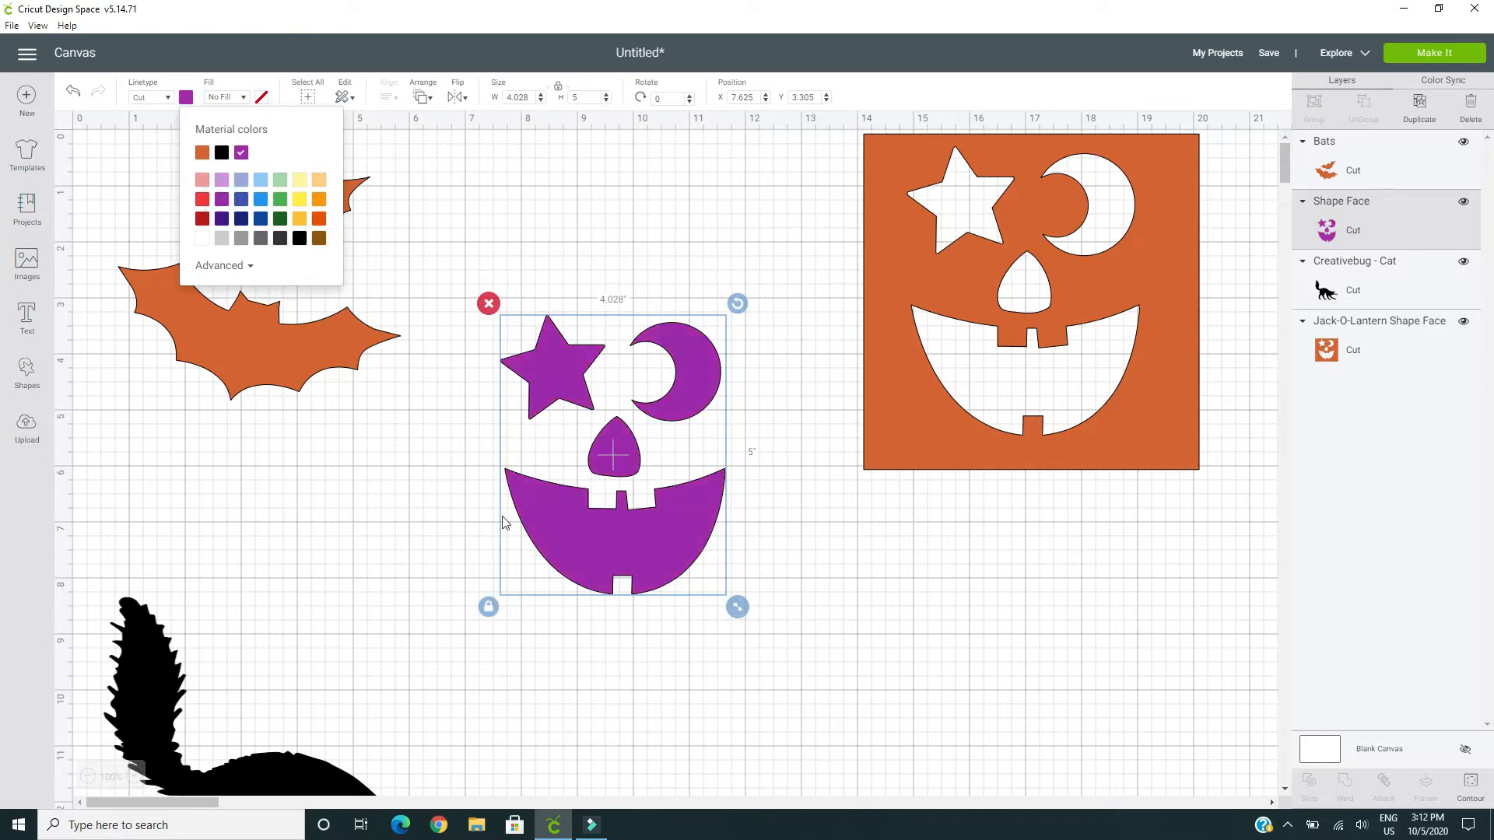
{"action": "left_click", "coordinate": [575, 233]}
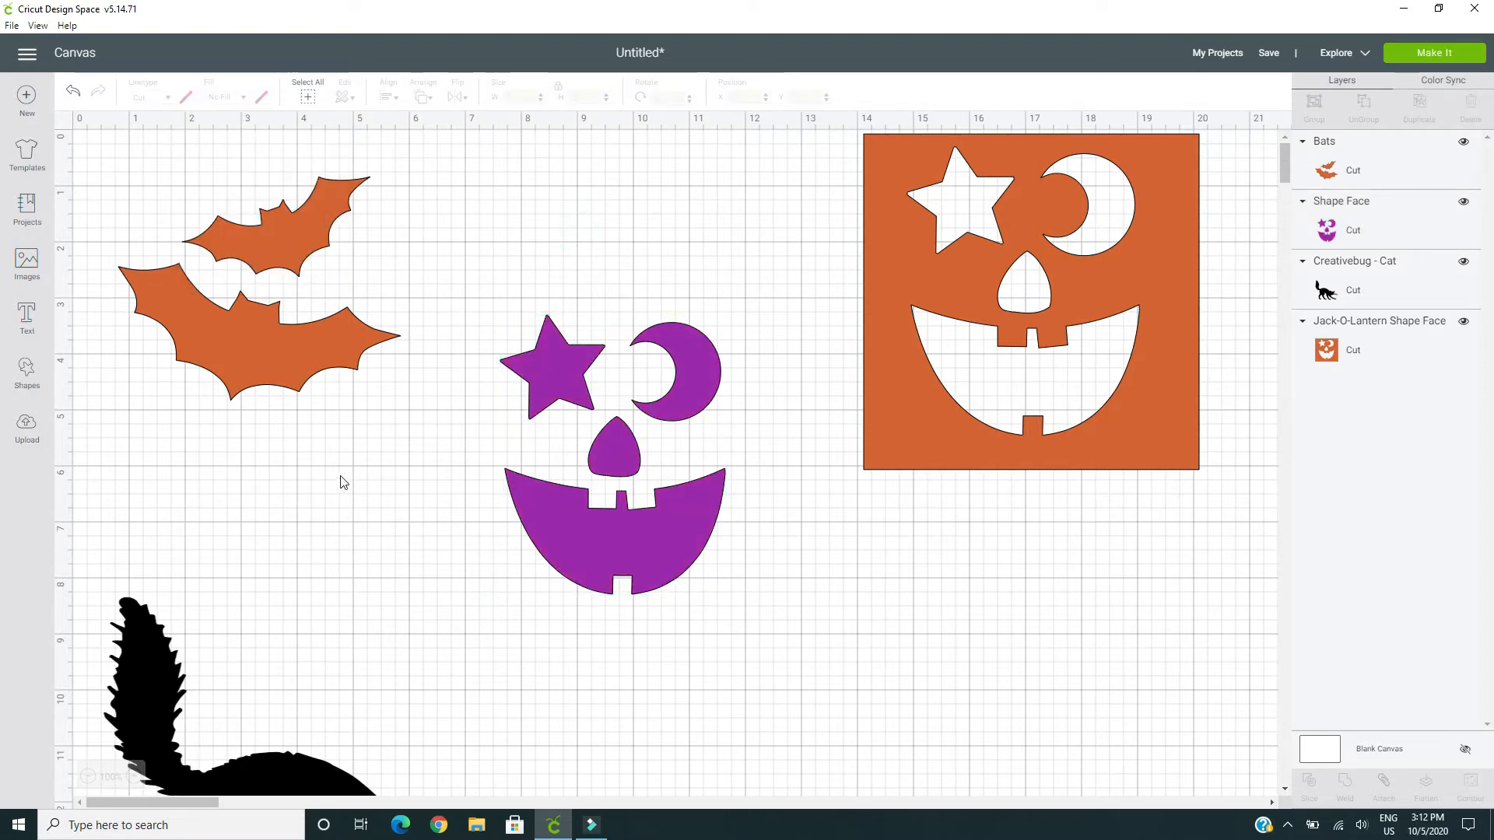
{"action": "left_click", "coordinate": [577, 368]}
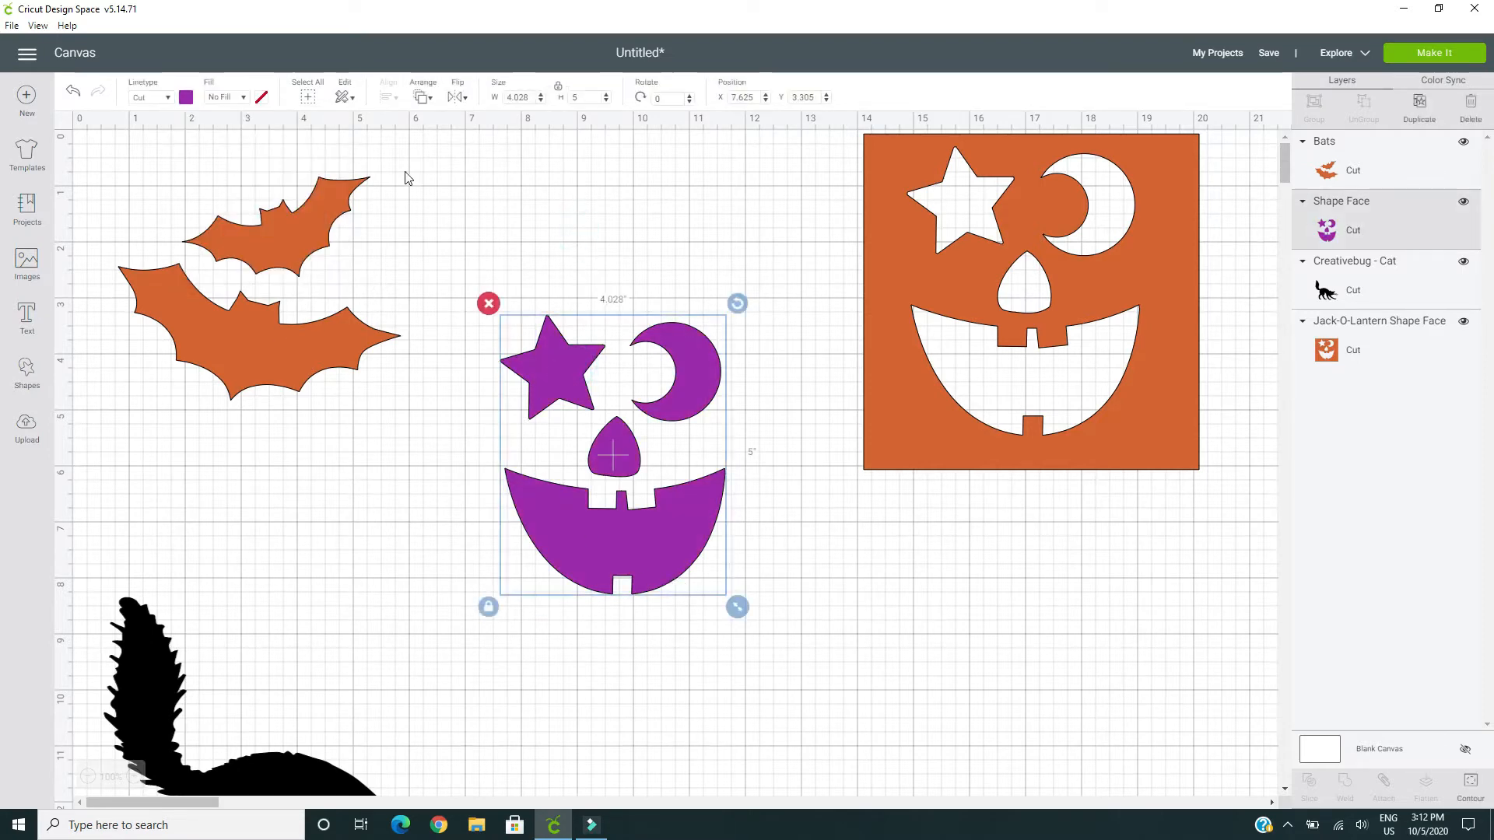
{"action": "left_click", "coordinate": [188, 99]}
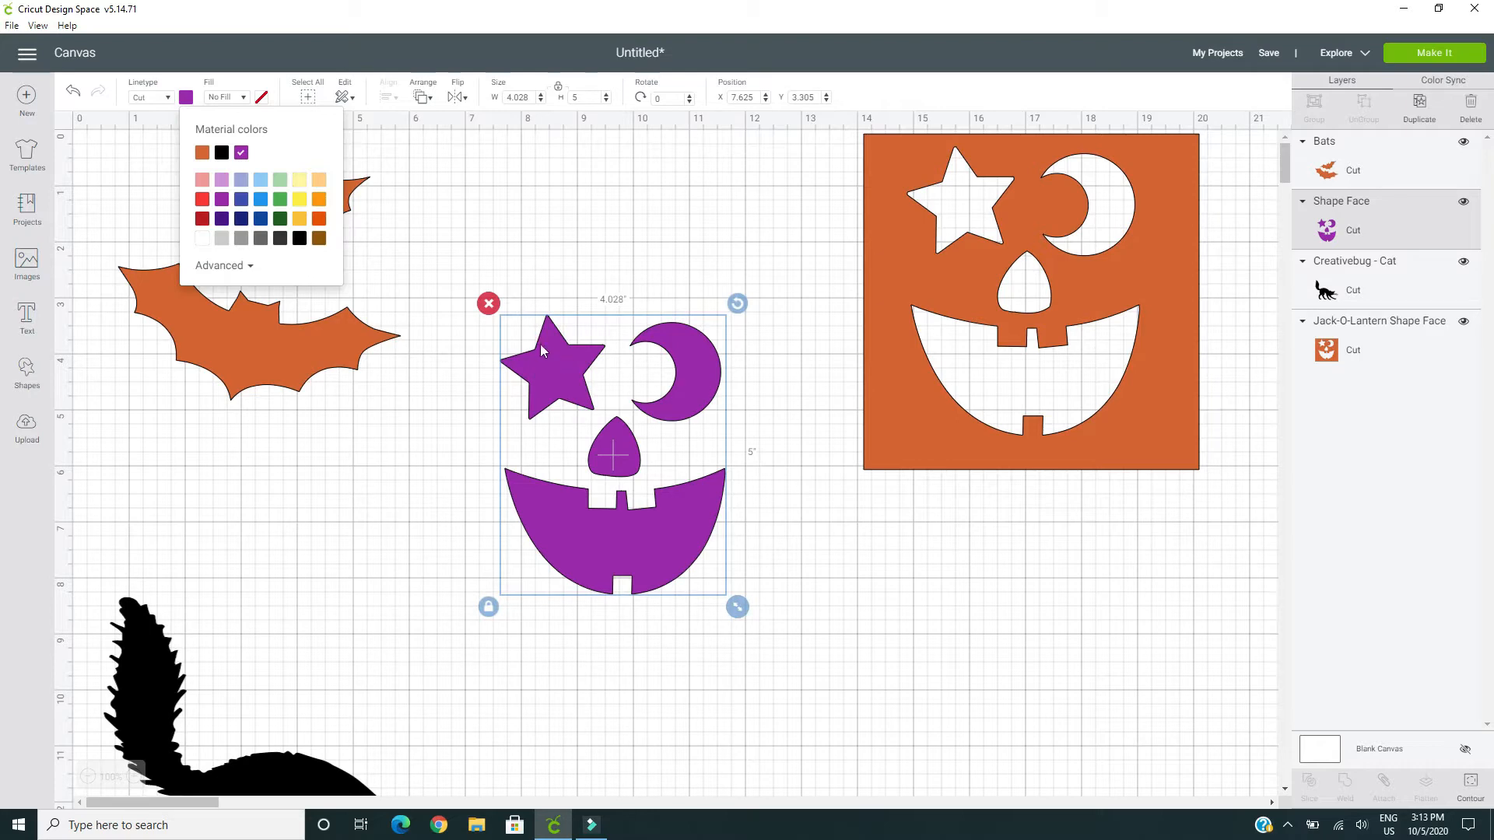
{"action": "left_click", "coordinate": [426, 228]}
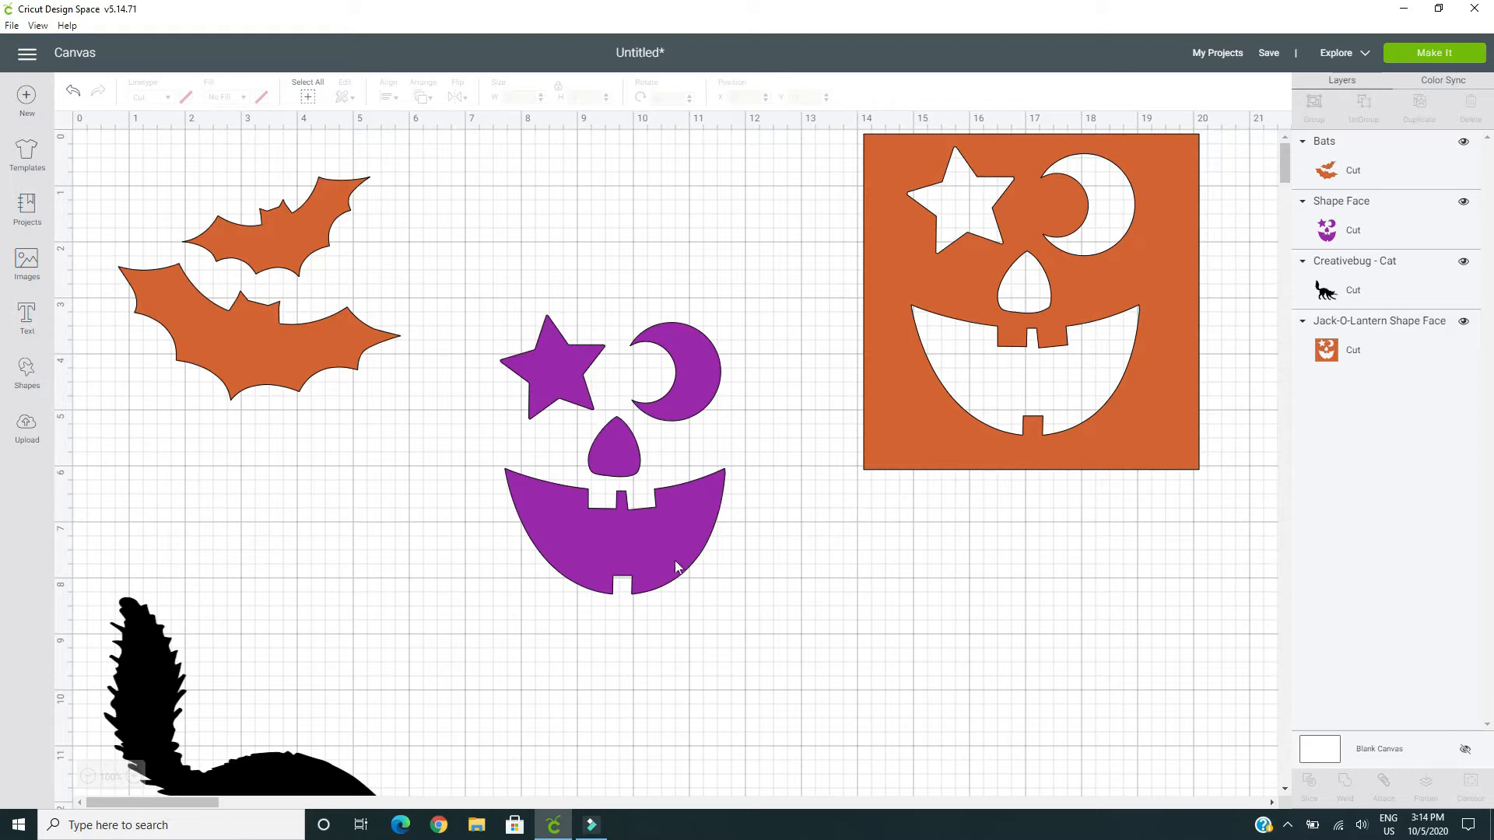
Reposition the purple face to about X 7.51, Y 5.03 and shift the orange square face slightly down from the canvas's upper edge
{"action": "left_click_drag", "start_coordinate": [627, 545], "coordinate": [625, 437]}
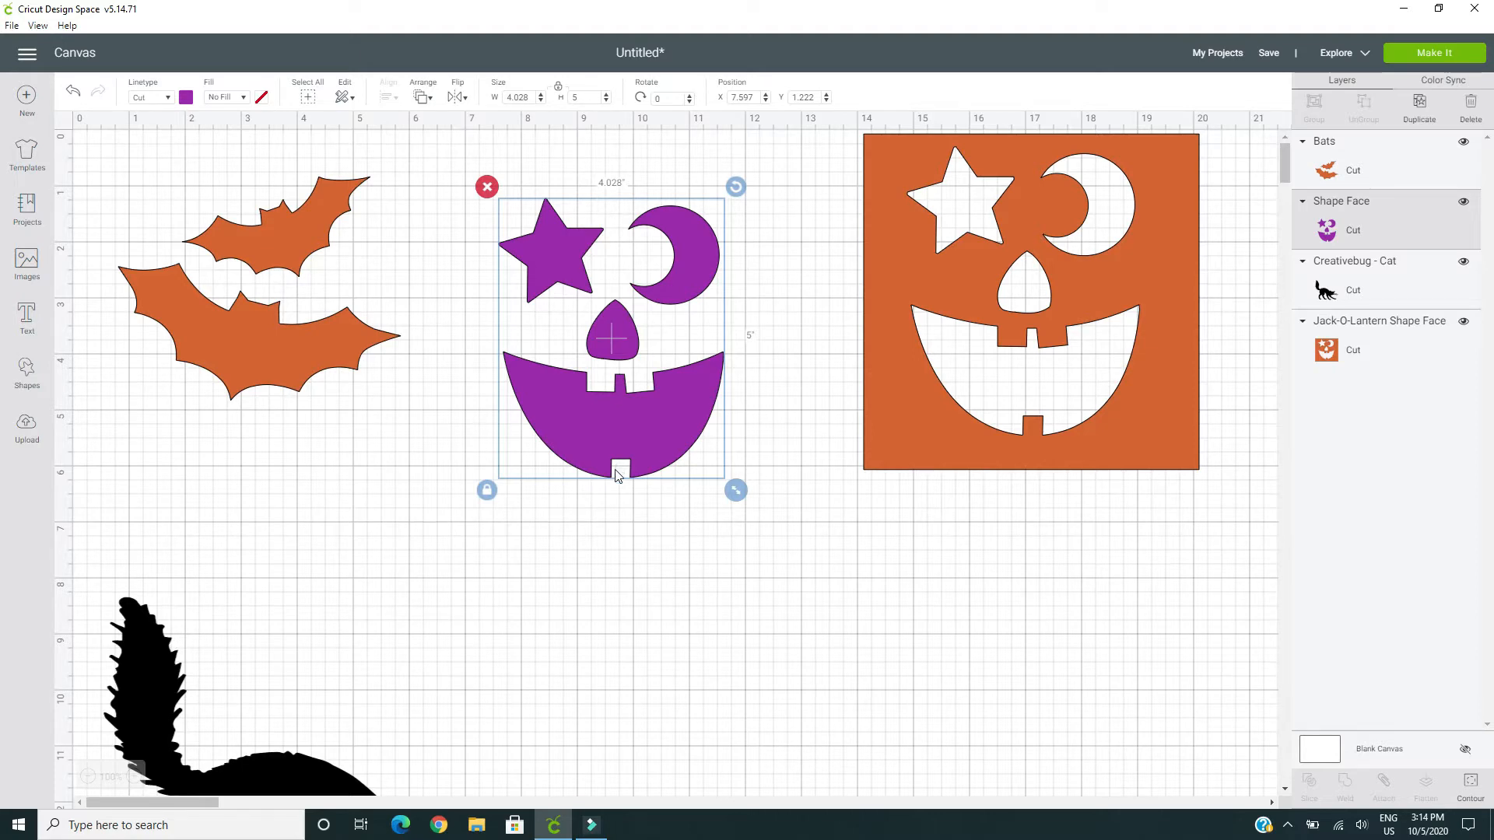
{"action": "left_click_drag", "start_coordinate": [653, 388], "coordinate": [684, 368]}
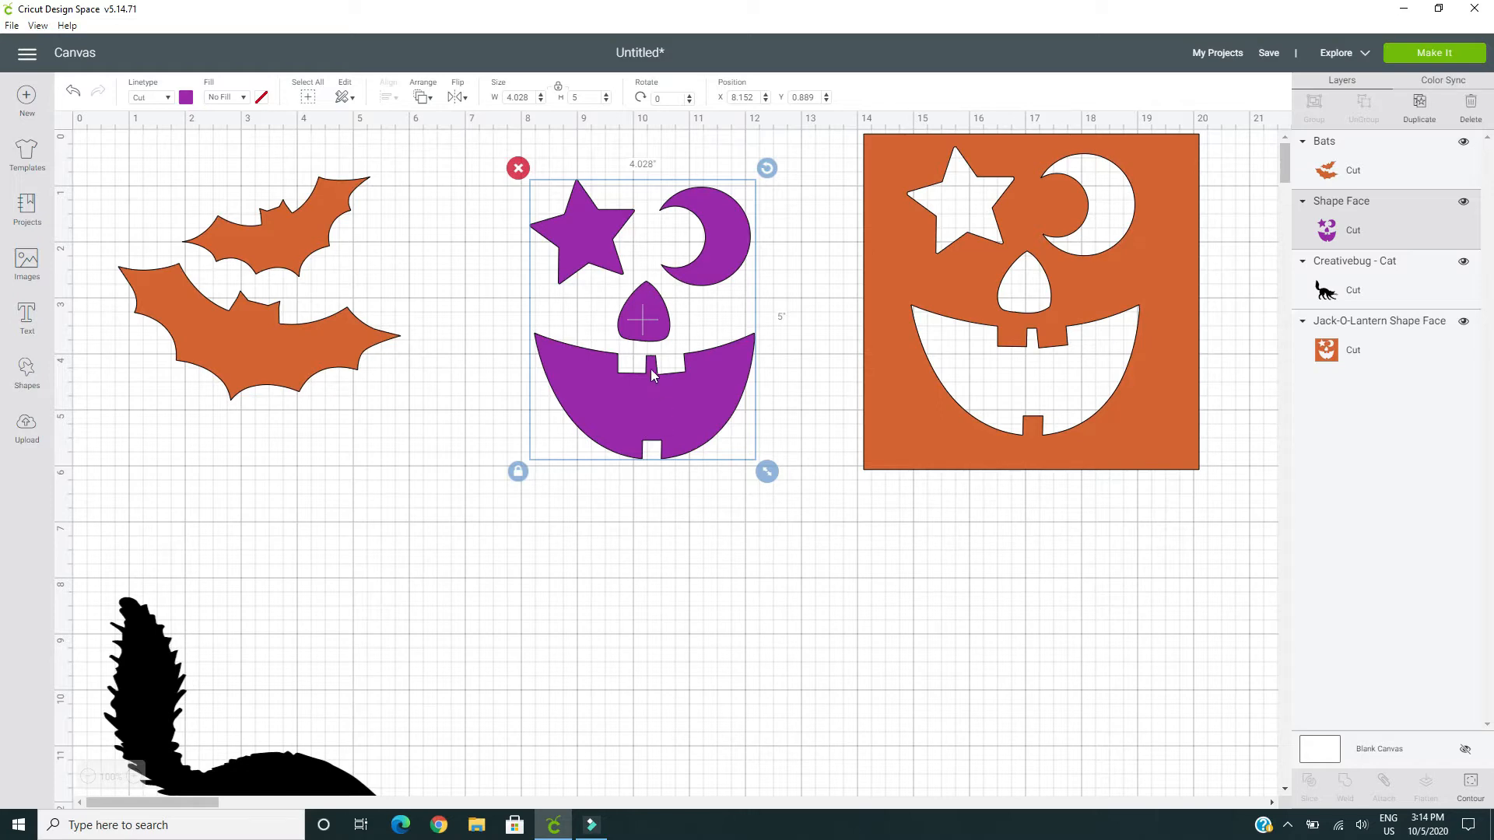
{"action": "left_click_drag", "start_coordinate": [655, 407], "coordinate": [613, 380]}
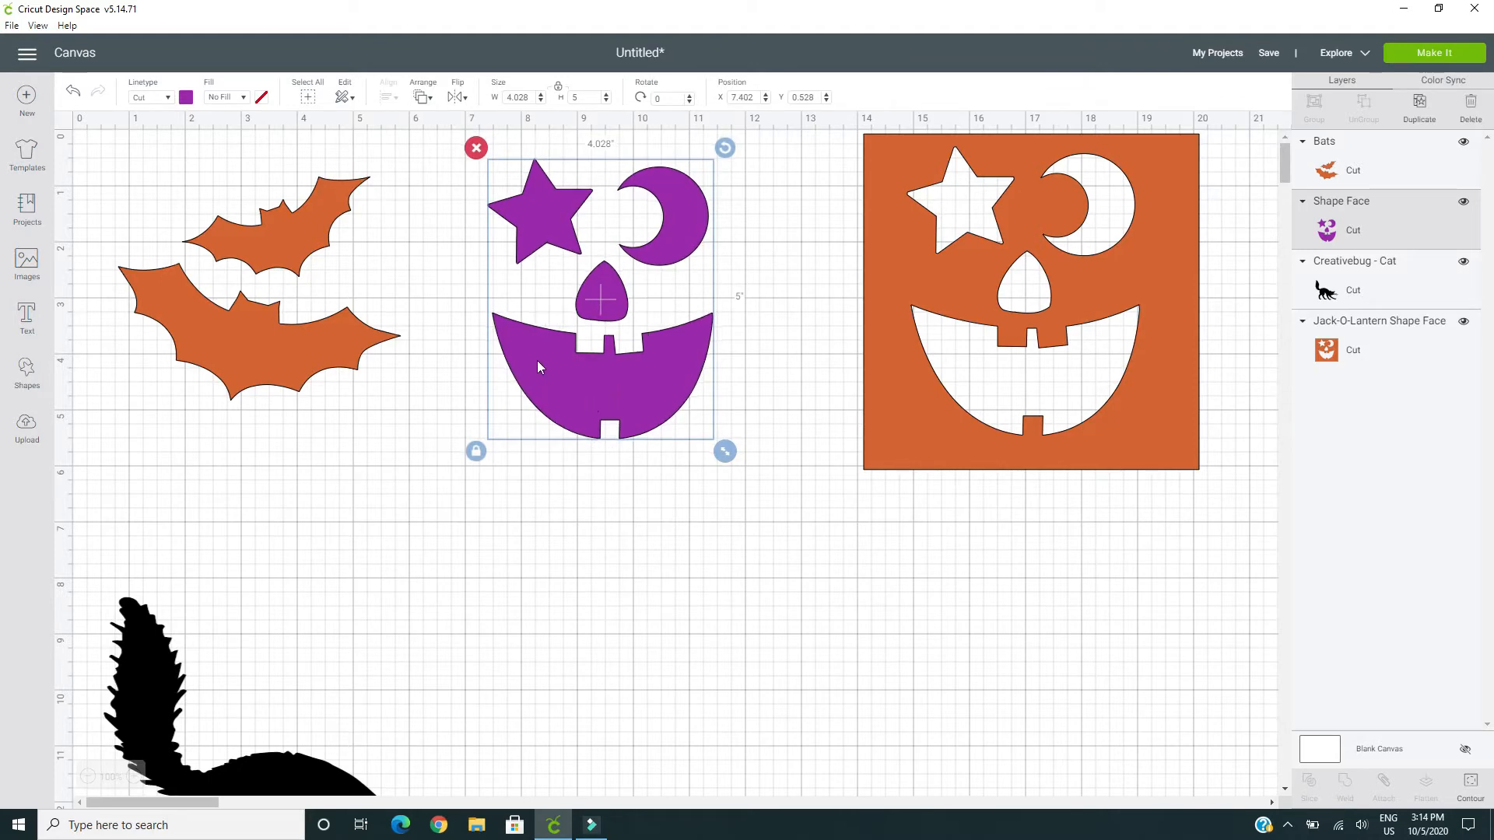
{"action": "left_click_drag", "start_coordinate": [538, 367], "coordinate": [487, 640]}
{"action": "left_click", "coordinate": [1042, 303]}
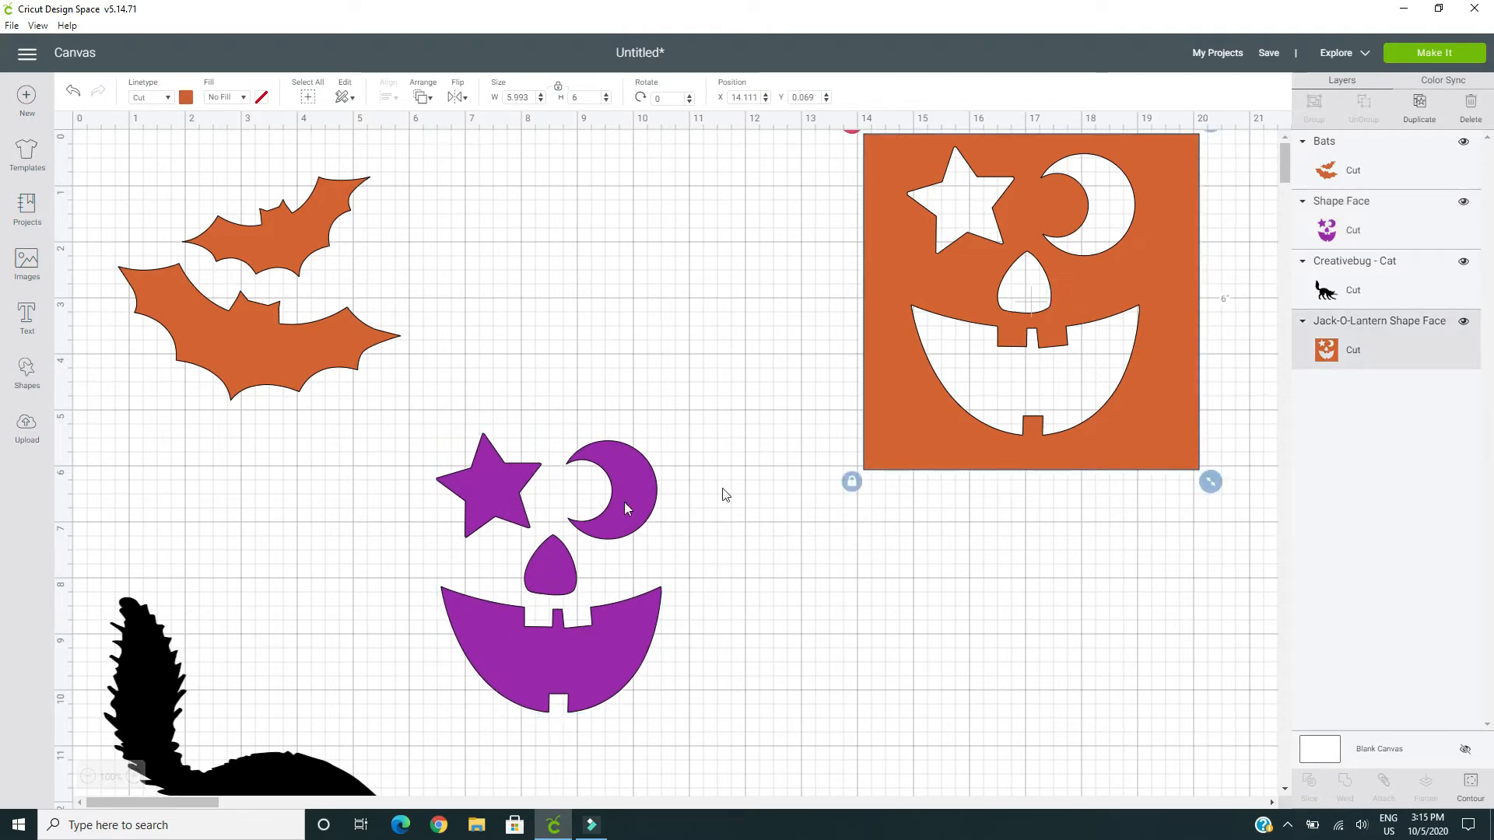
{"action": "left_click_drag", "start_coordinate": [555, 506], "coordinate": [604, 290]}
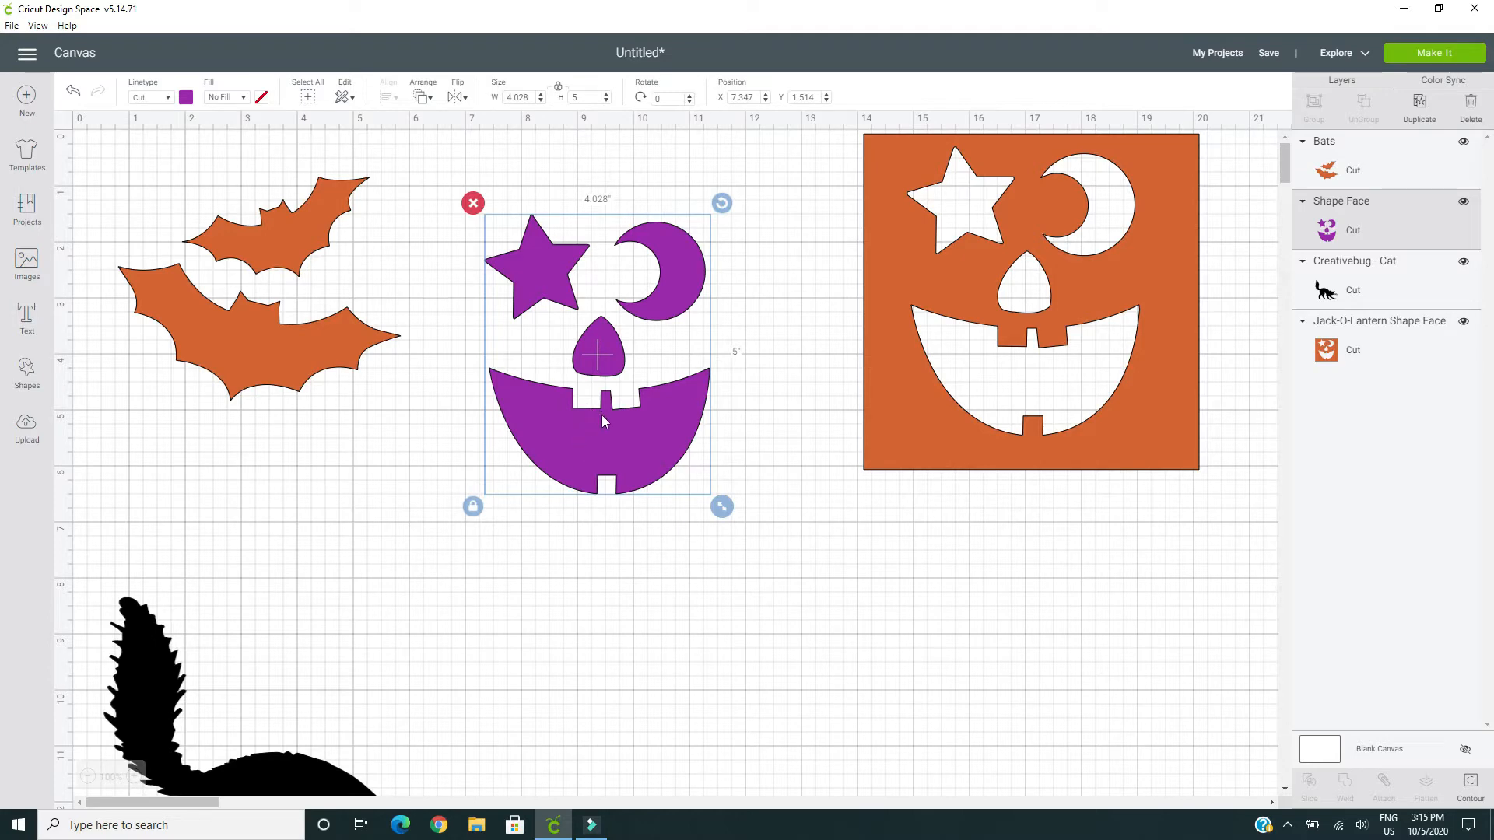
{"action": "left_click_drag", "start_coordinate": [611, 422], "coordinate": [611, 618]}
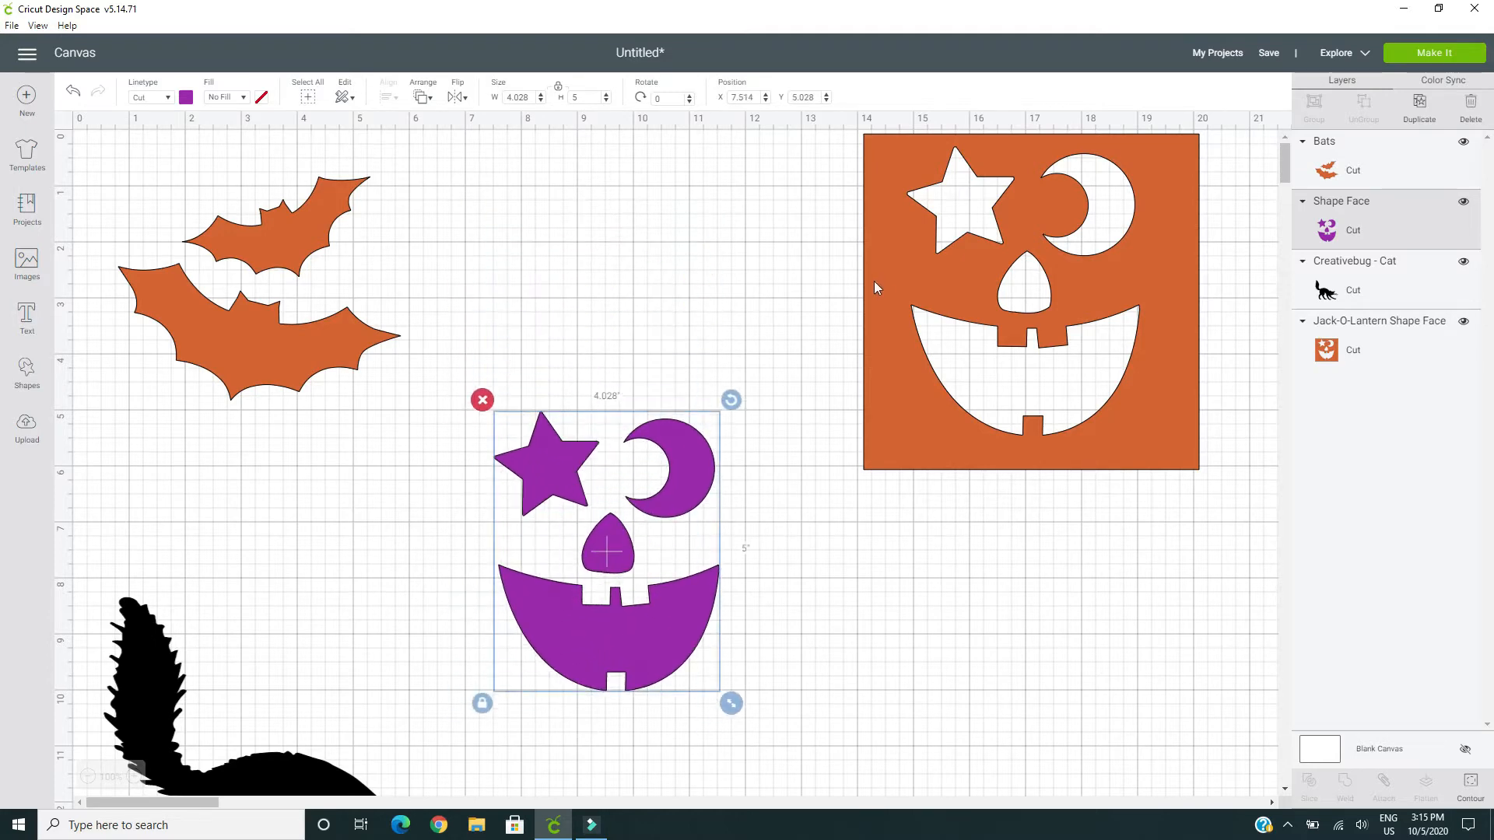
{"action": "left_click_drag", "start_coordinate": [895, 280], "coordinate": [910, 316]}
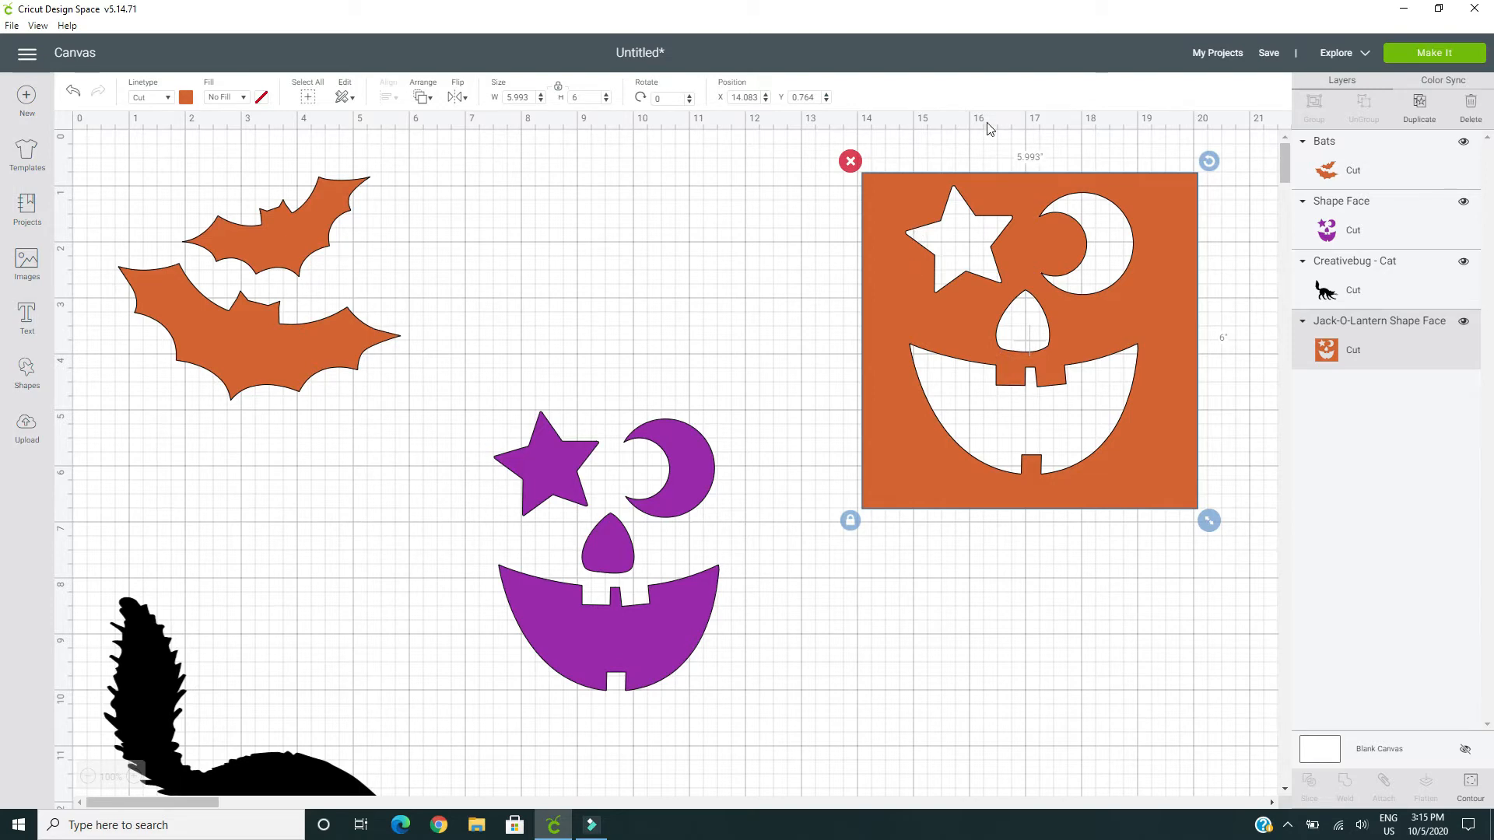
{"action": "left_click_drag", "start_coordinate": [938, 217], "coordinate": [918, 229]}
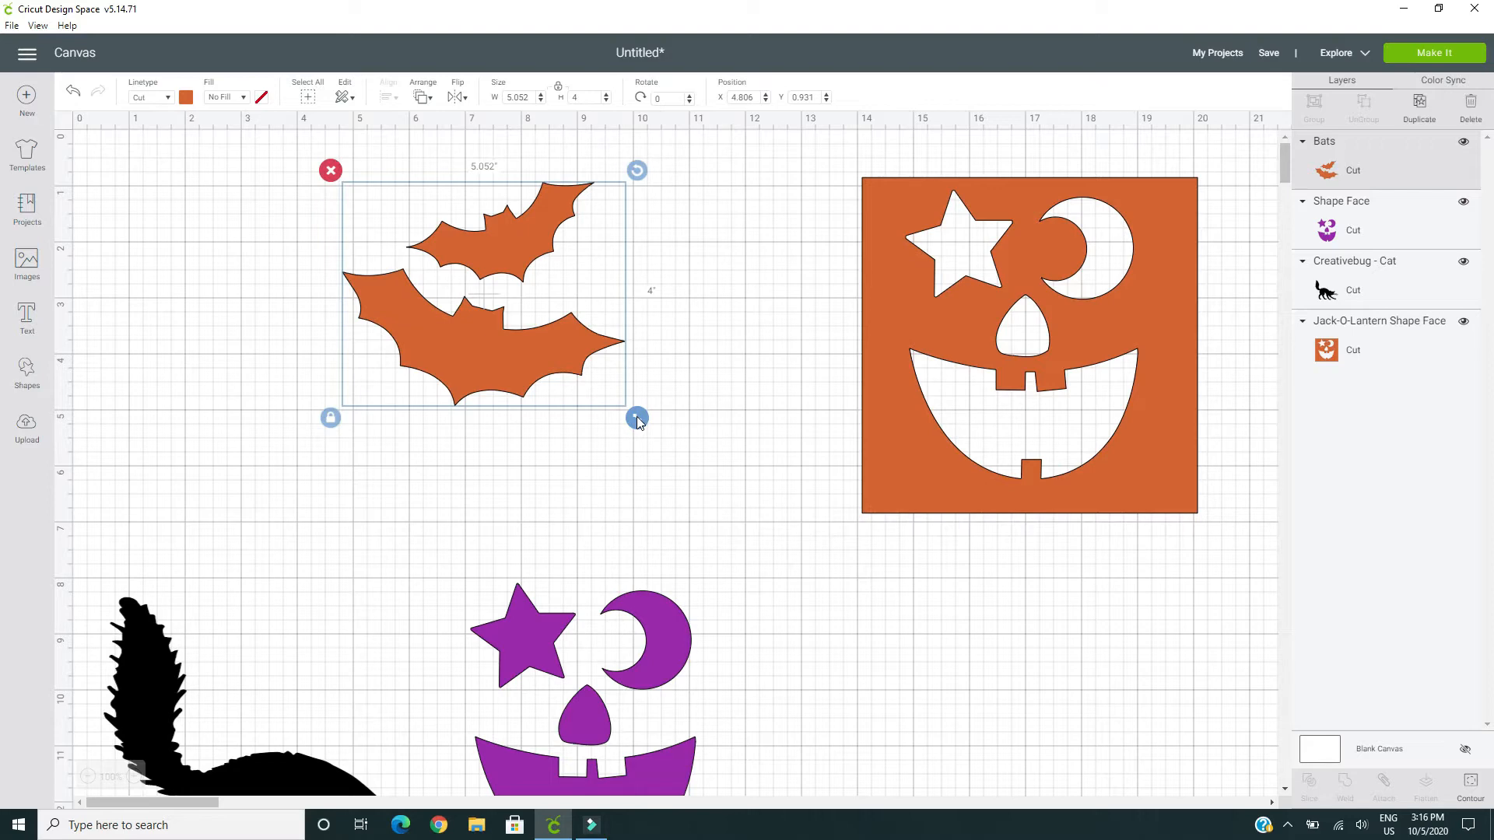
Shrink the bats proportionally at about X 2.07, Y 1.21, and move the orange square face beside them to about X 7.64, Y 0.24
{"action": "left_click_drag", "start_coordinate": [637, 420], "coordinate": [579, 373]}
{"action": "left_click_drag", "start_coordinate": [502, 315], "coordinate": [361, 329]}
{"action": "left_click_drag", "start_coordinate": [426, 388], "coordinate": [457, 432]}
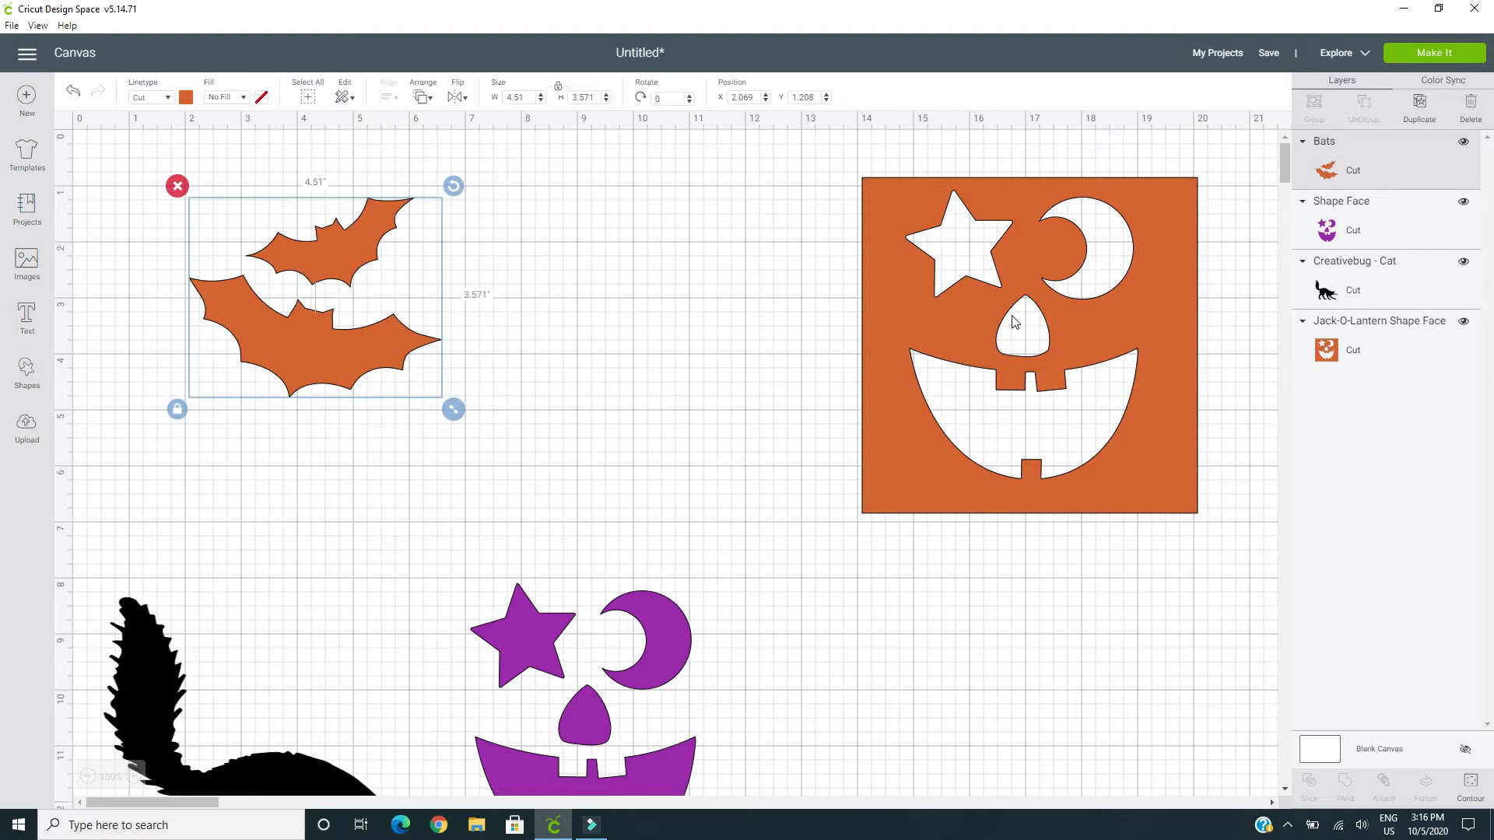
{"action": "left_click_drag", "start_coordinate": [455, 413], "coordinate": [469, 425]}
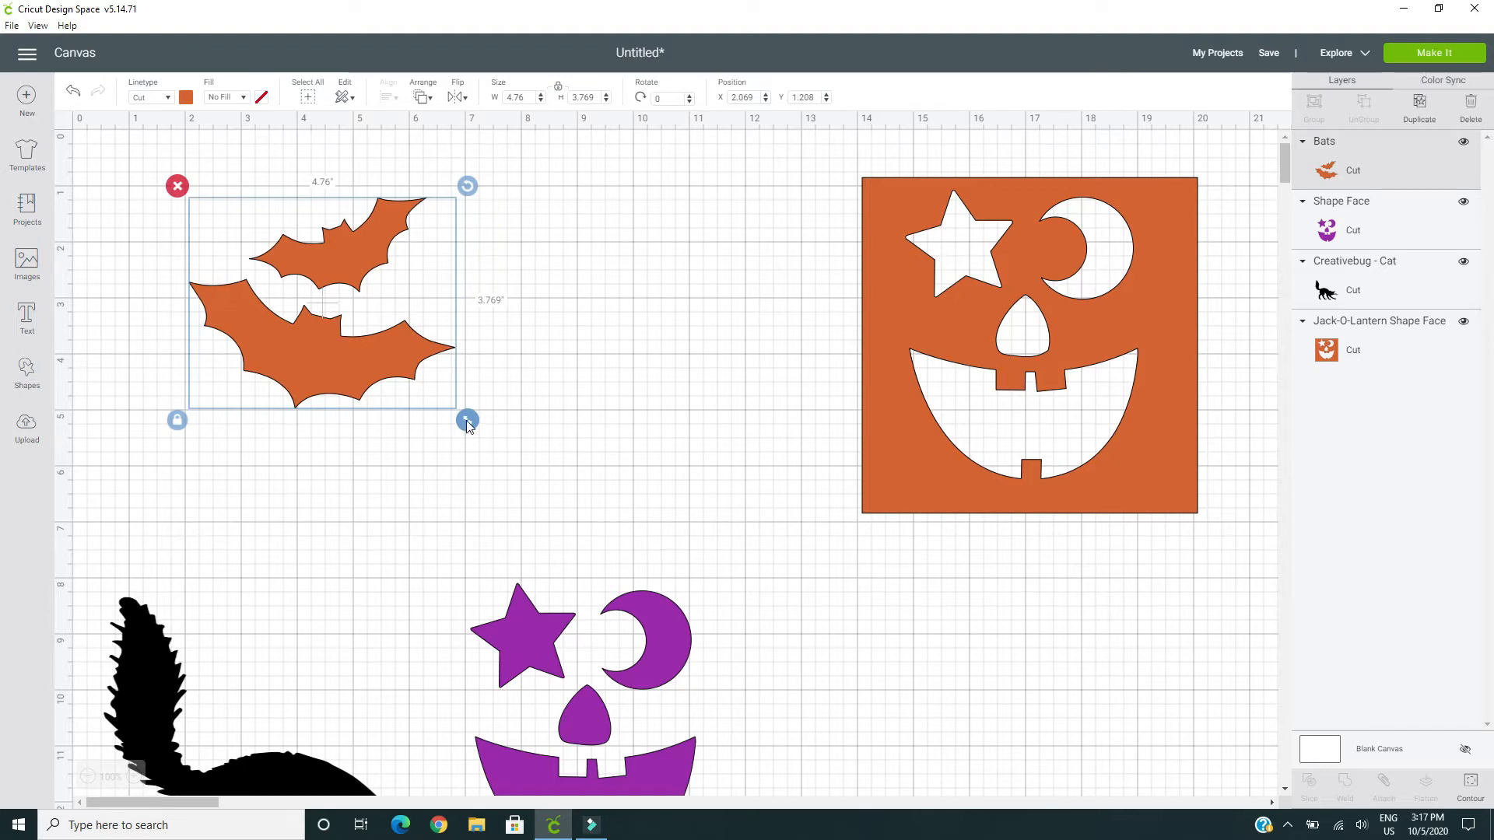
{"action": "left_click_drag", "start_coordinate": [467, 428], "coordinate": [430, 397]}
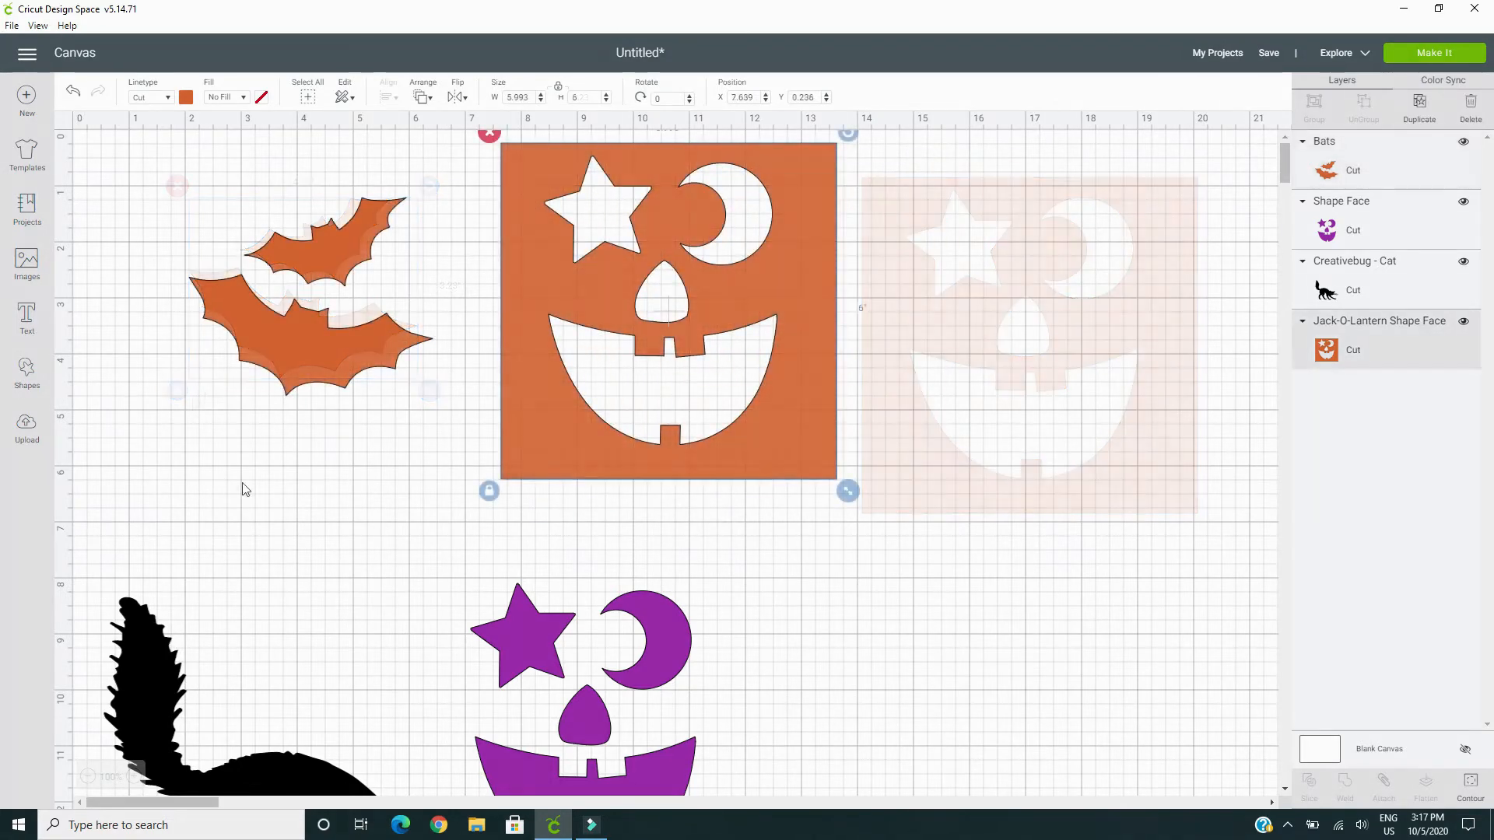
Insert the witch silhouette from the Halloween images and place it beside the orange square face at about X 15.07, Y 1.5
{"action": "left_click", "coordinate": [26, 267]}
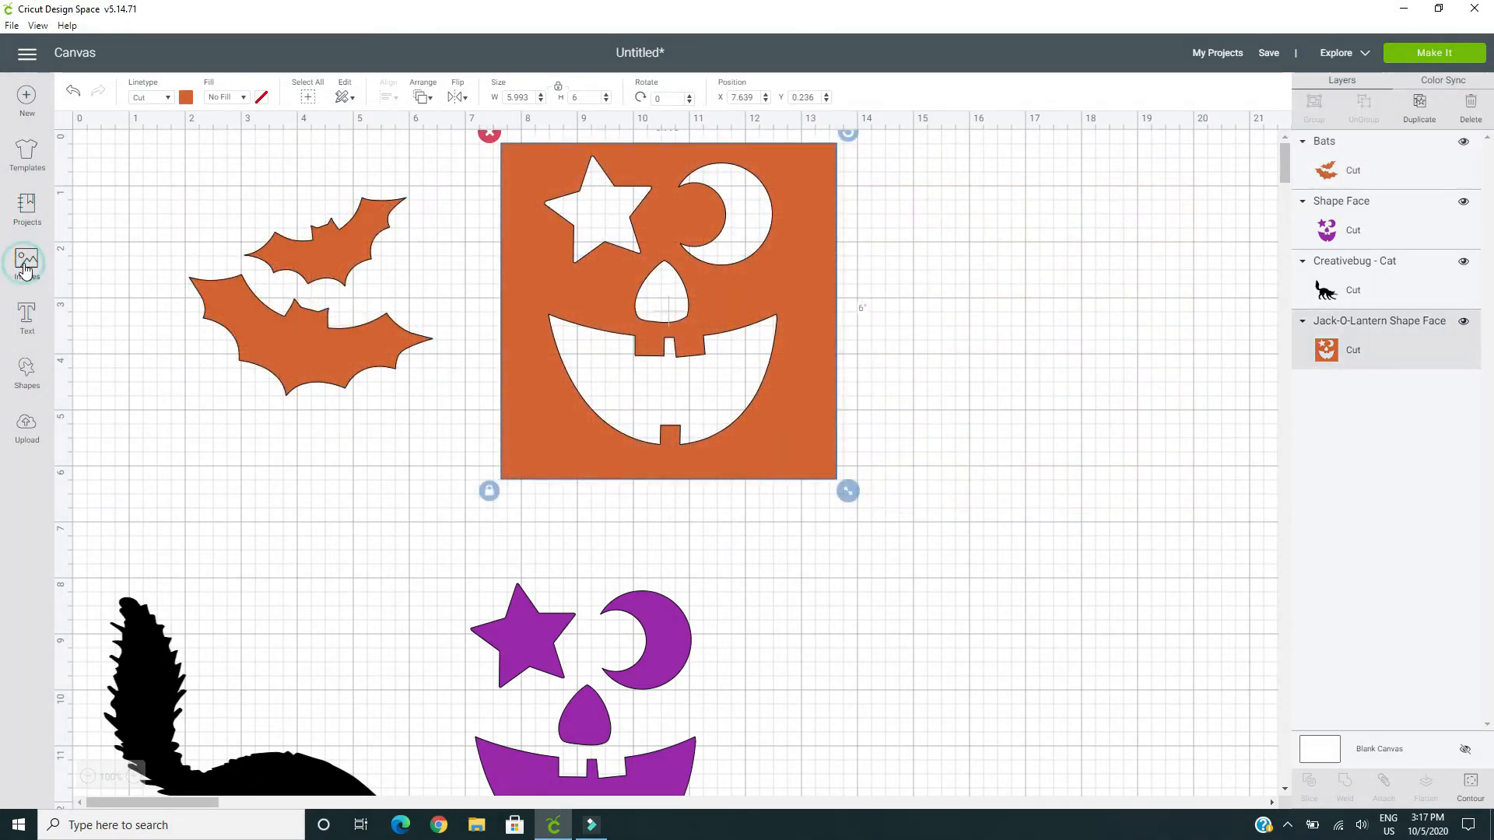
{"action": "scroll", "coordinate": [431, 416], "scroll_direction": "down", "scroll_amount": 4}
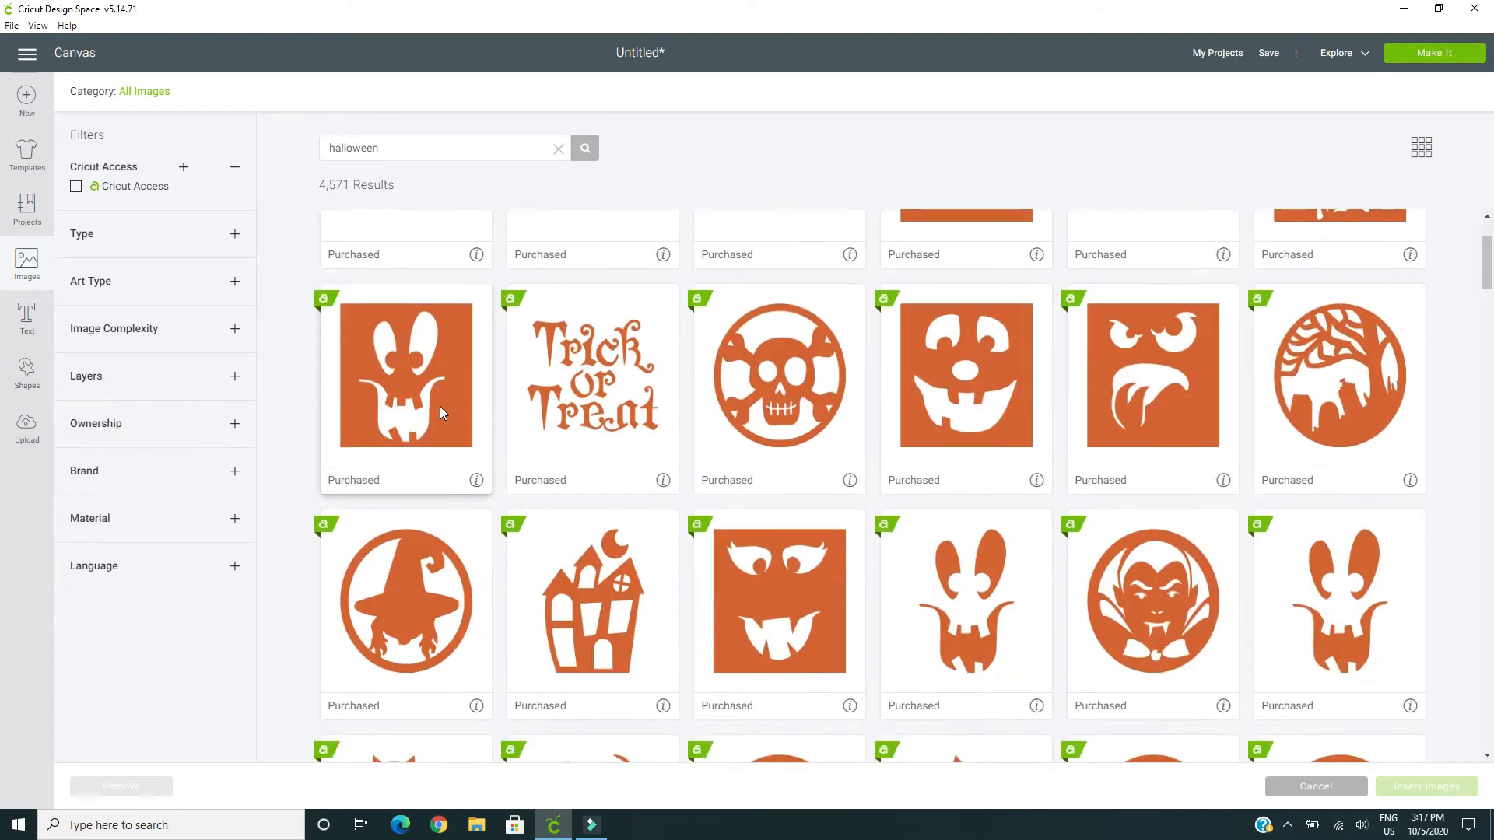
{"action": "scroll", "coordinate": [406, 451], "scroll_direction": "down", "scroll_amount": 8}
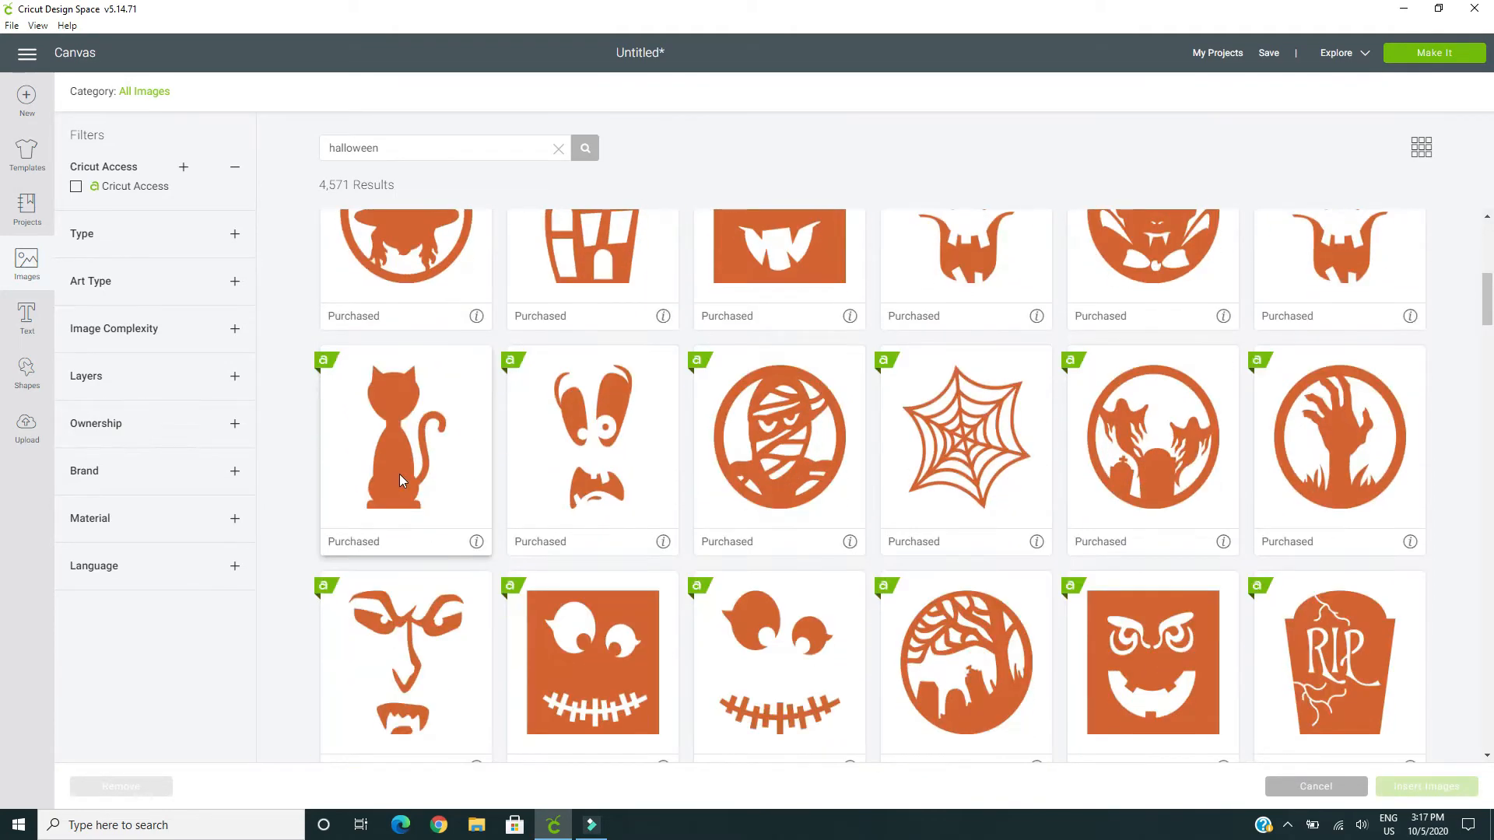
{"action": "scroll", "coordinate": [405, 480], "scroll_direction": "down", "scroll_amount": 5}
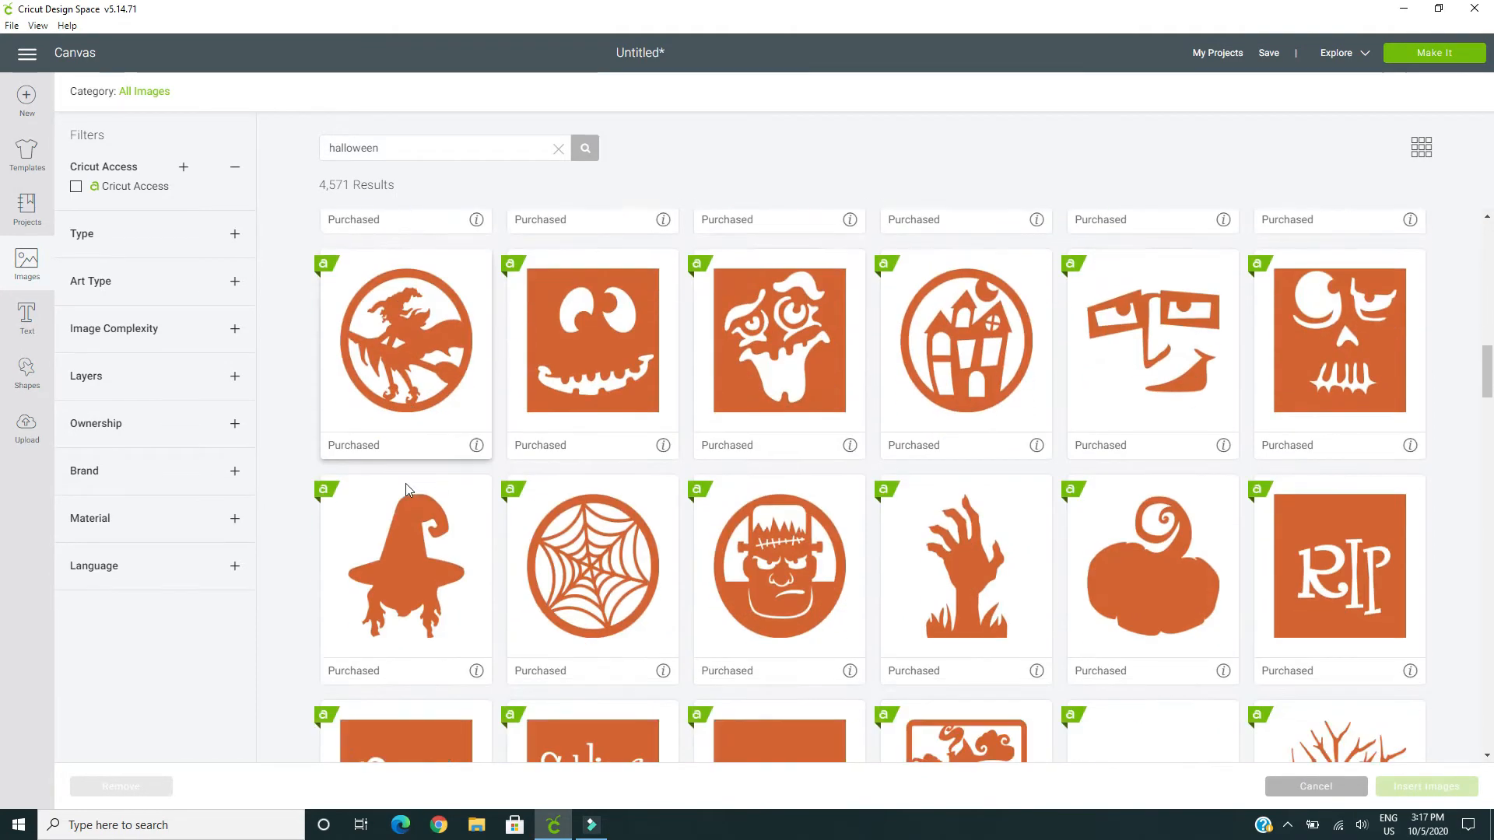
{"action": "left_click", "coordinate": [408, 576]}
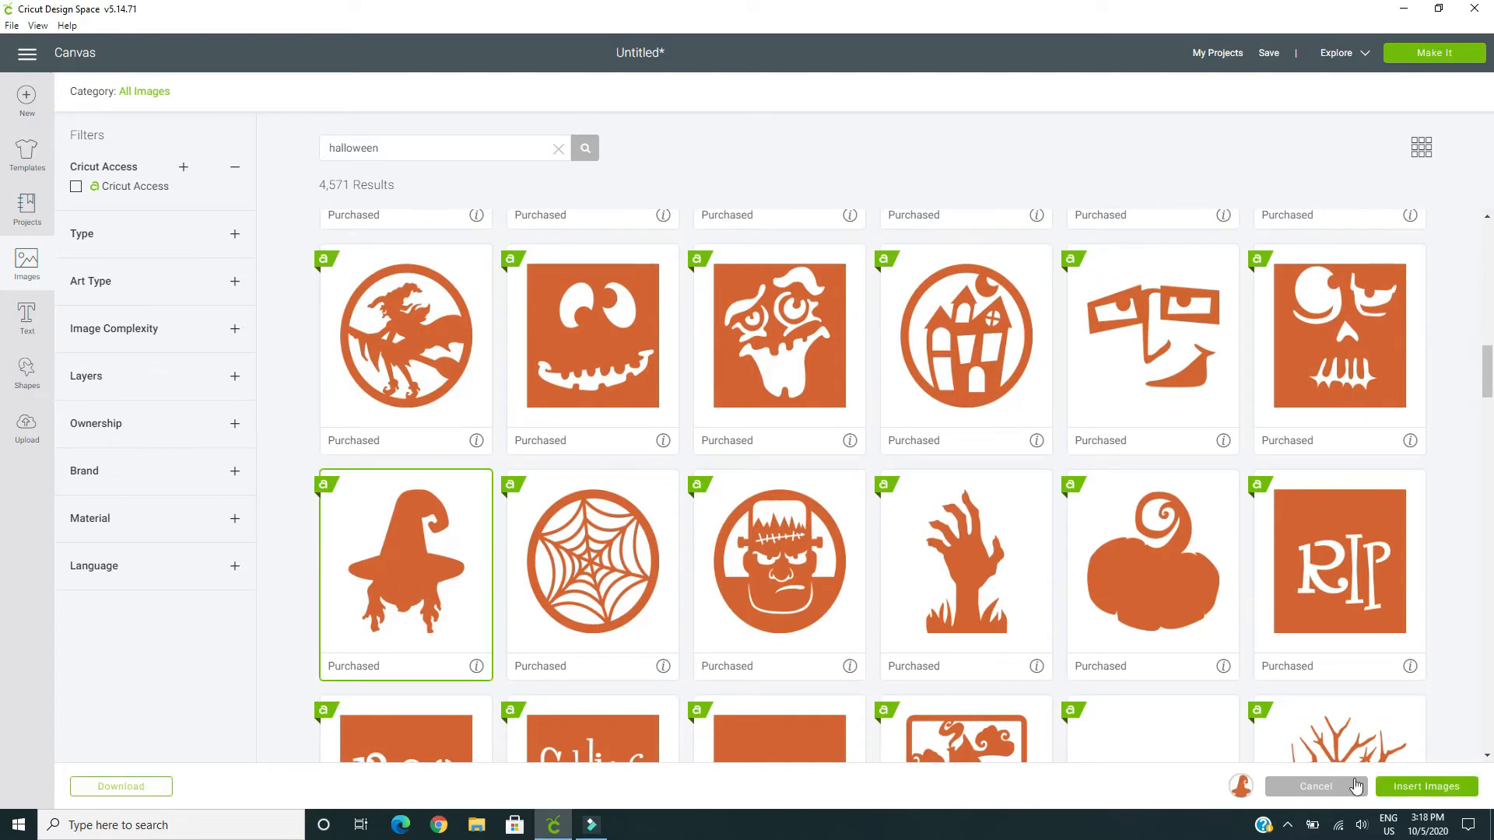
{"action": "left_click", "coordinate": [1408, 784]}
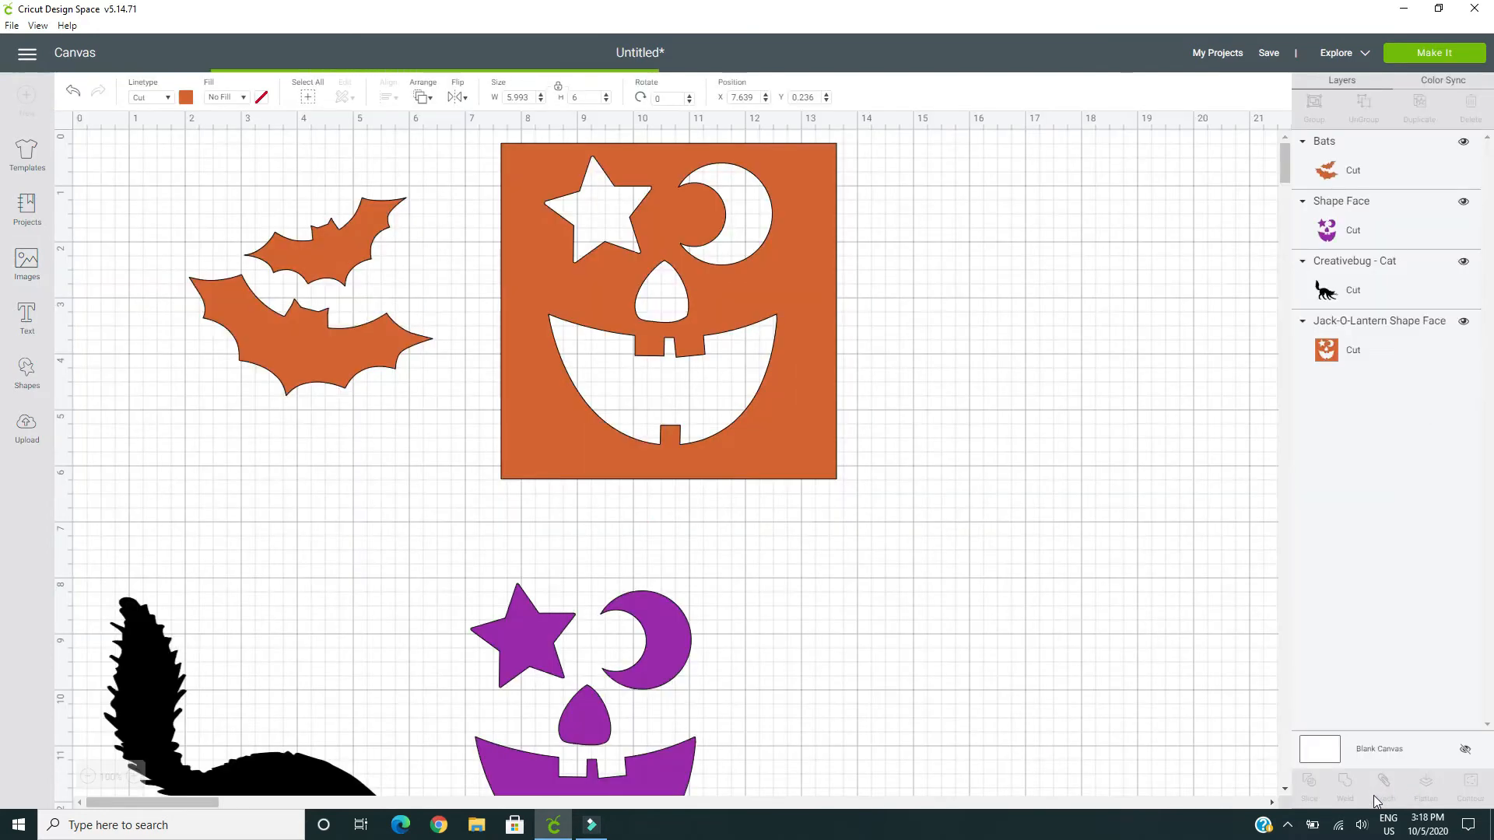
{"action": "left_click_drag", "start_coordinate": [291, 359], "coordinate": [1052, 361]}
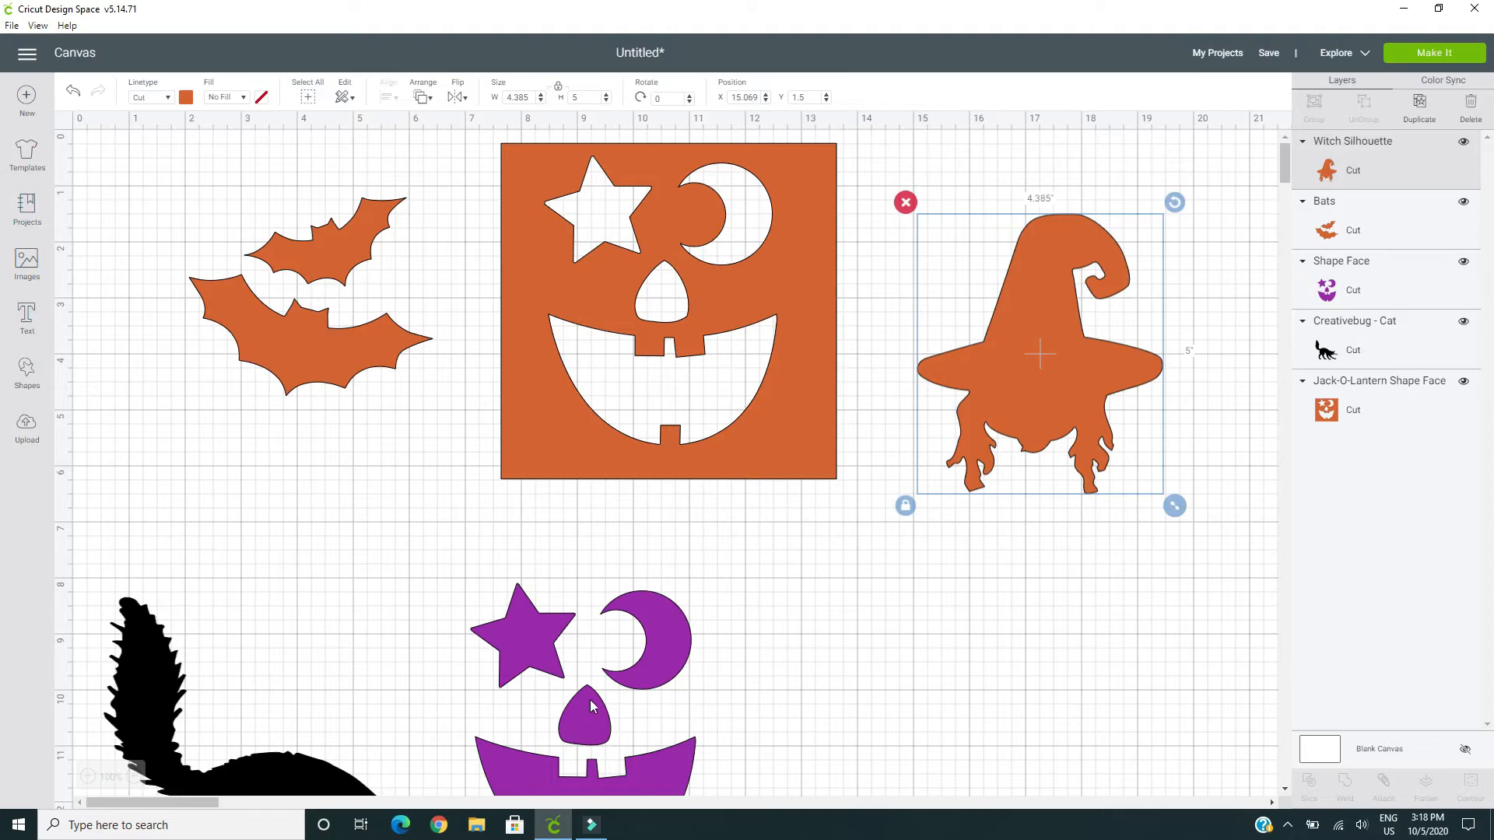
Insert the solid pumpkin with the curled stem from the Halloween images and place it below the witch, at about X 14.54, Y 7.39
{"action": "left_click", "coordinate": [27, 263]}
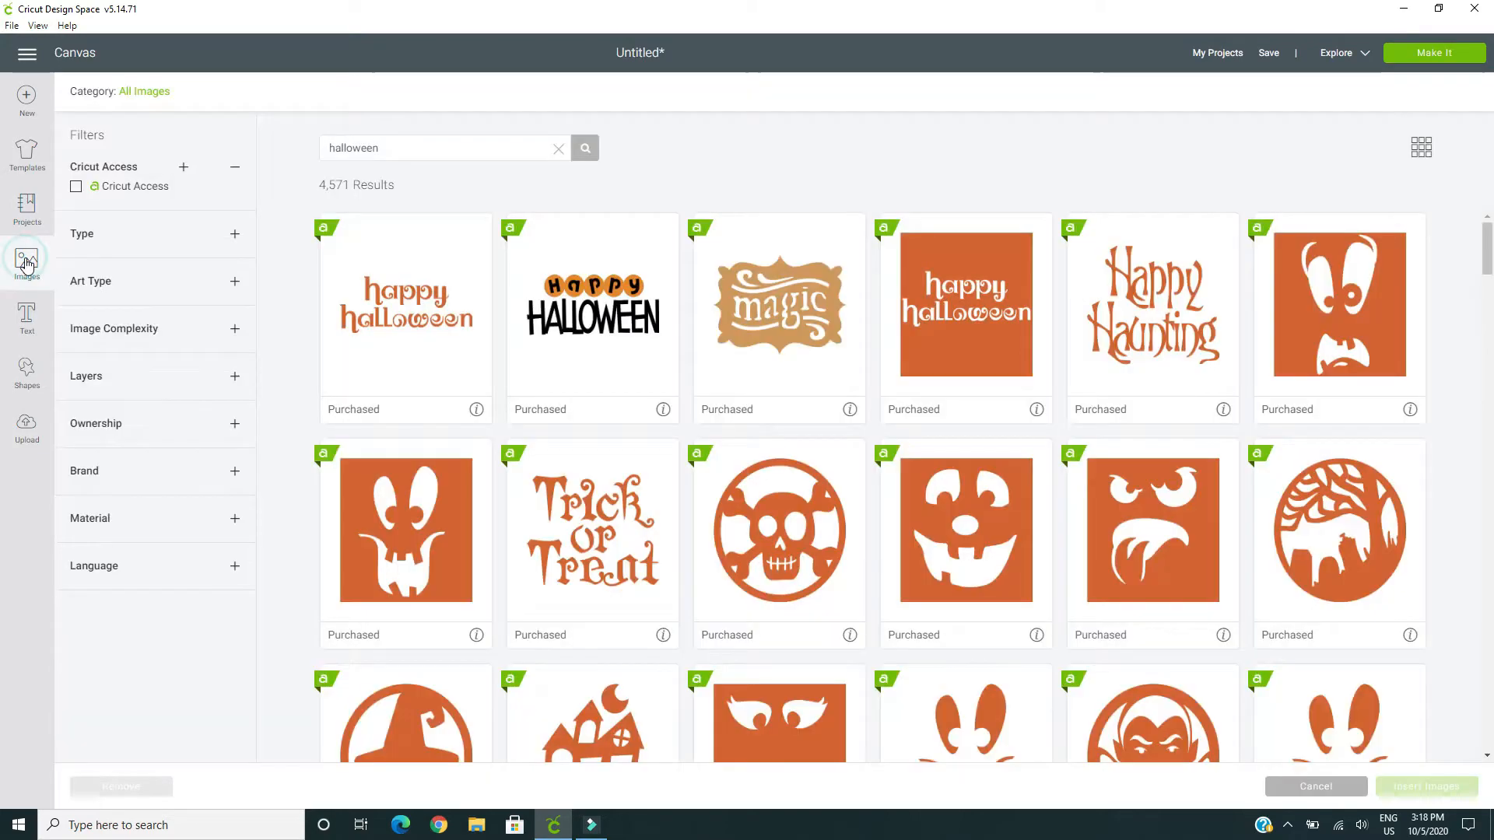
{"action": "scroll", "coordinate": [557, 460], "scroll_direction": "down", "scroll_amount": 10}
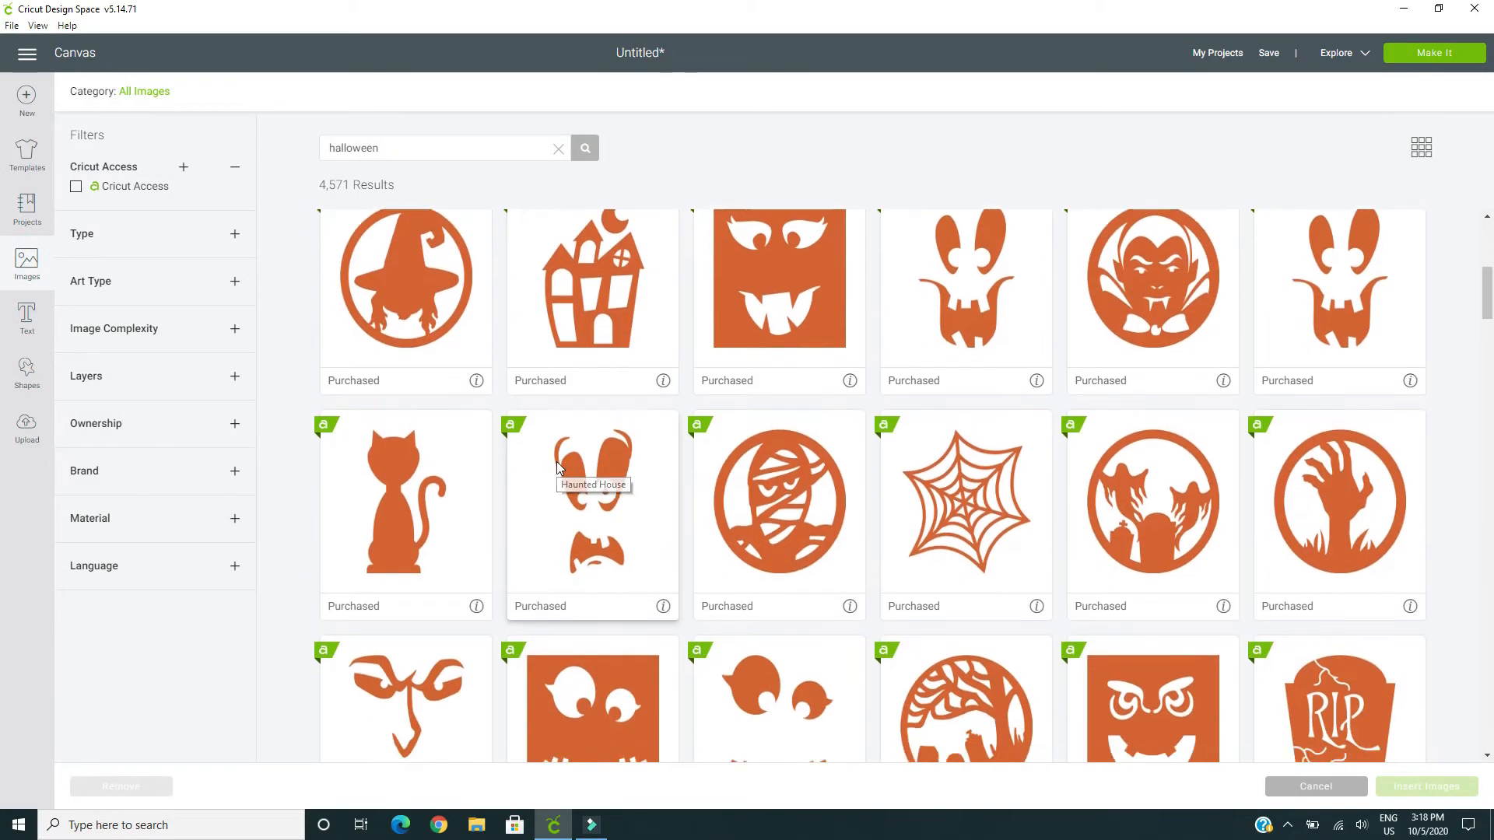
{"action": "scroll", "coordinate": [557, 465], "scroll_direction": "down", "scroll_amount": 9}
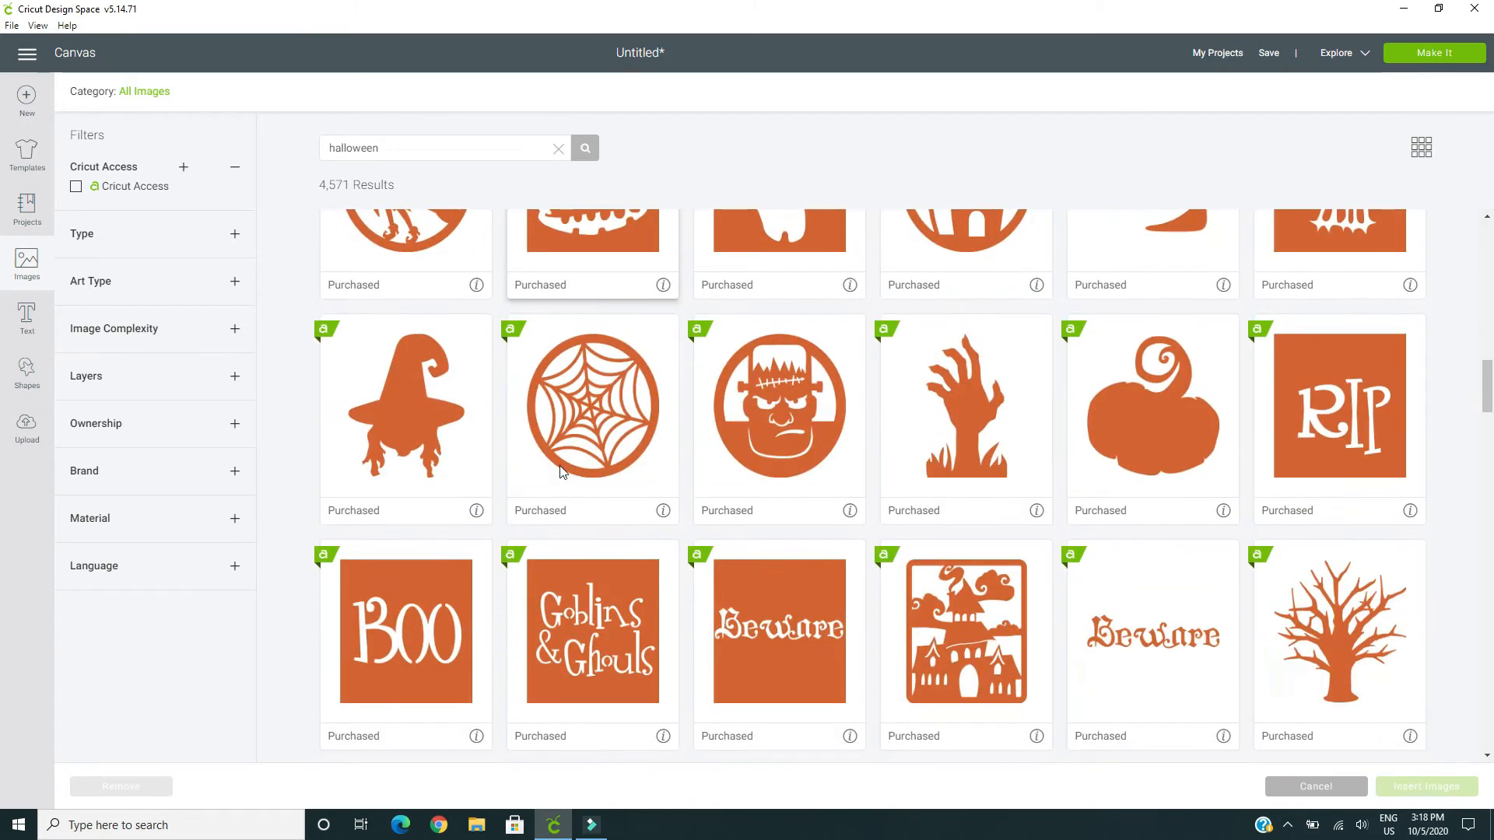
{"action": "left_click", "coordinate": [1146, 454]}
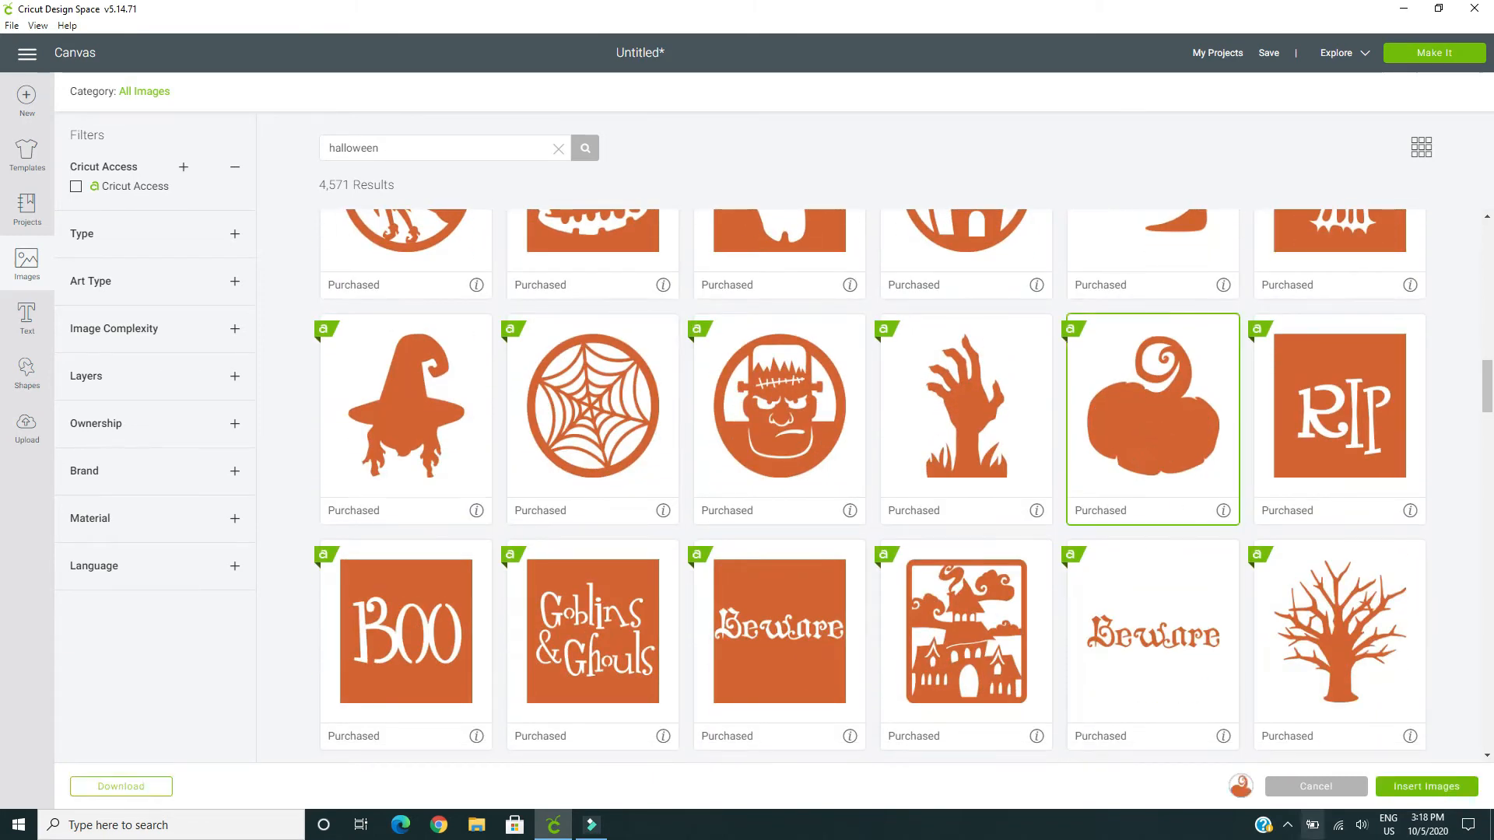
{"action": "left_click", "coordinate": [1438, 788]}
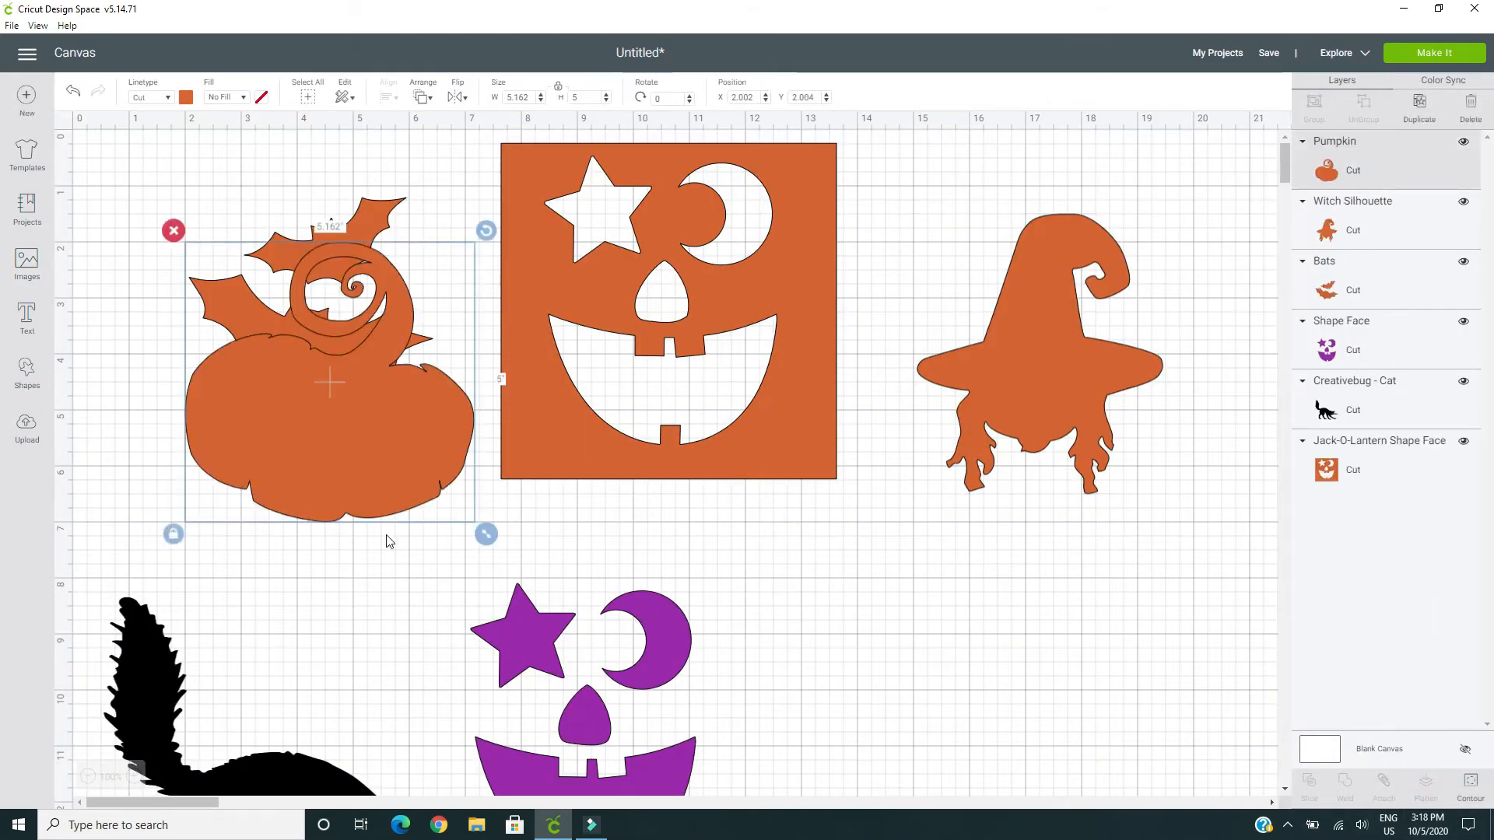
{"action": "left_click_drag", "start_coordinate": [379, 518], "coordinate": [1035, 748]}
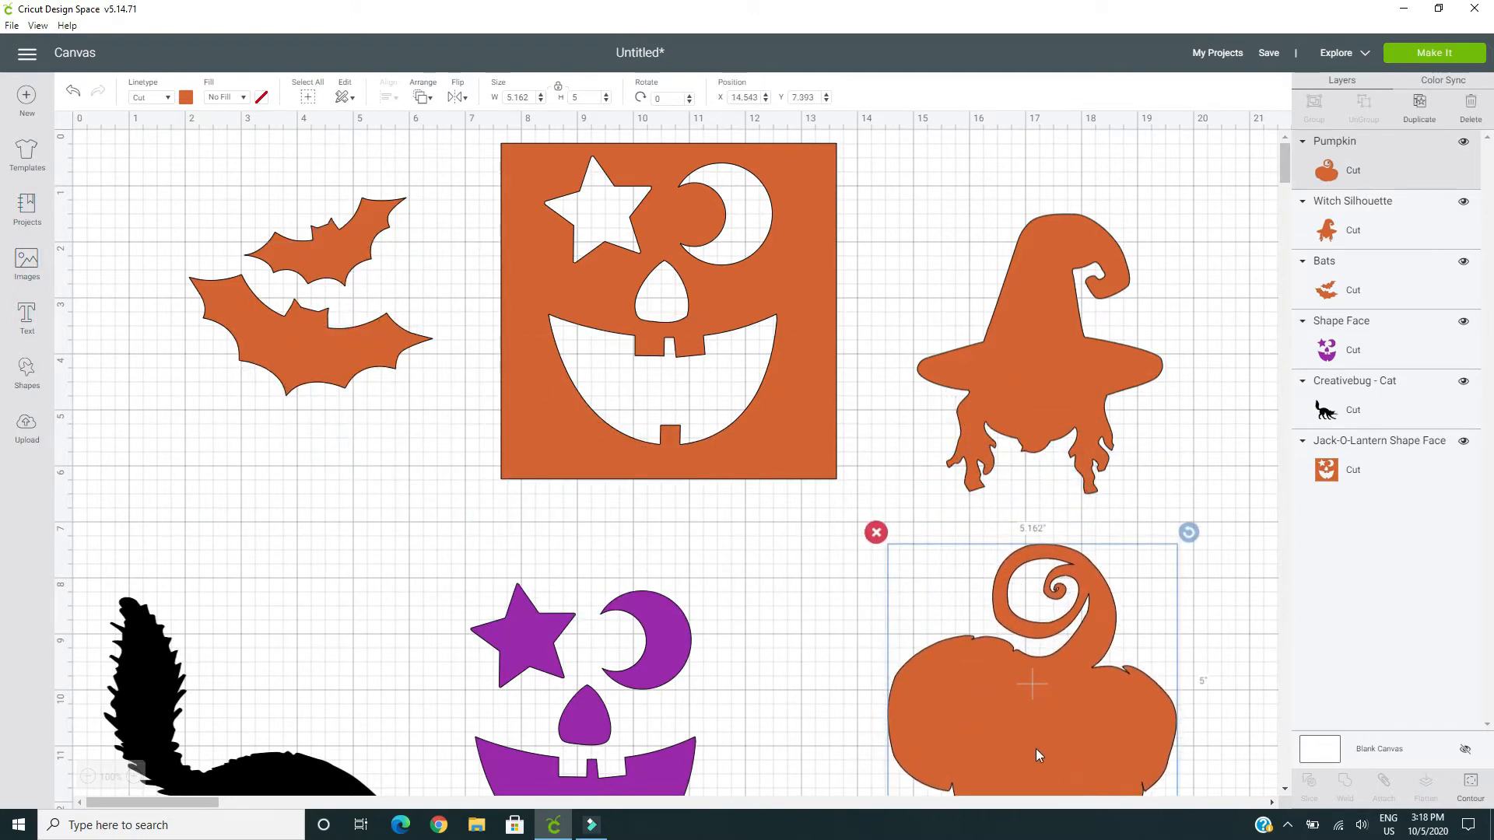
Add a text object reading "KPL" to the canvas
{"action": "scroll", "coordinate": [1044, 745], "scroll_direction": "down", "scroll_amount": 2}
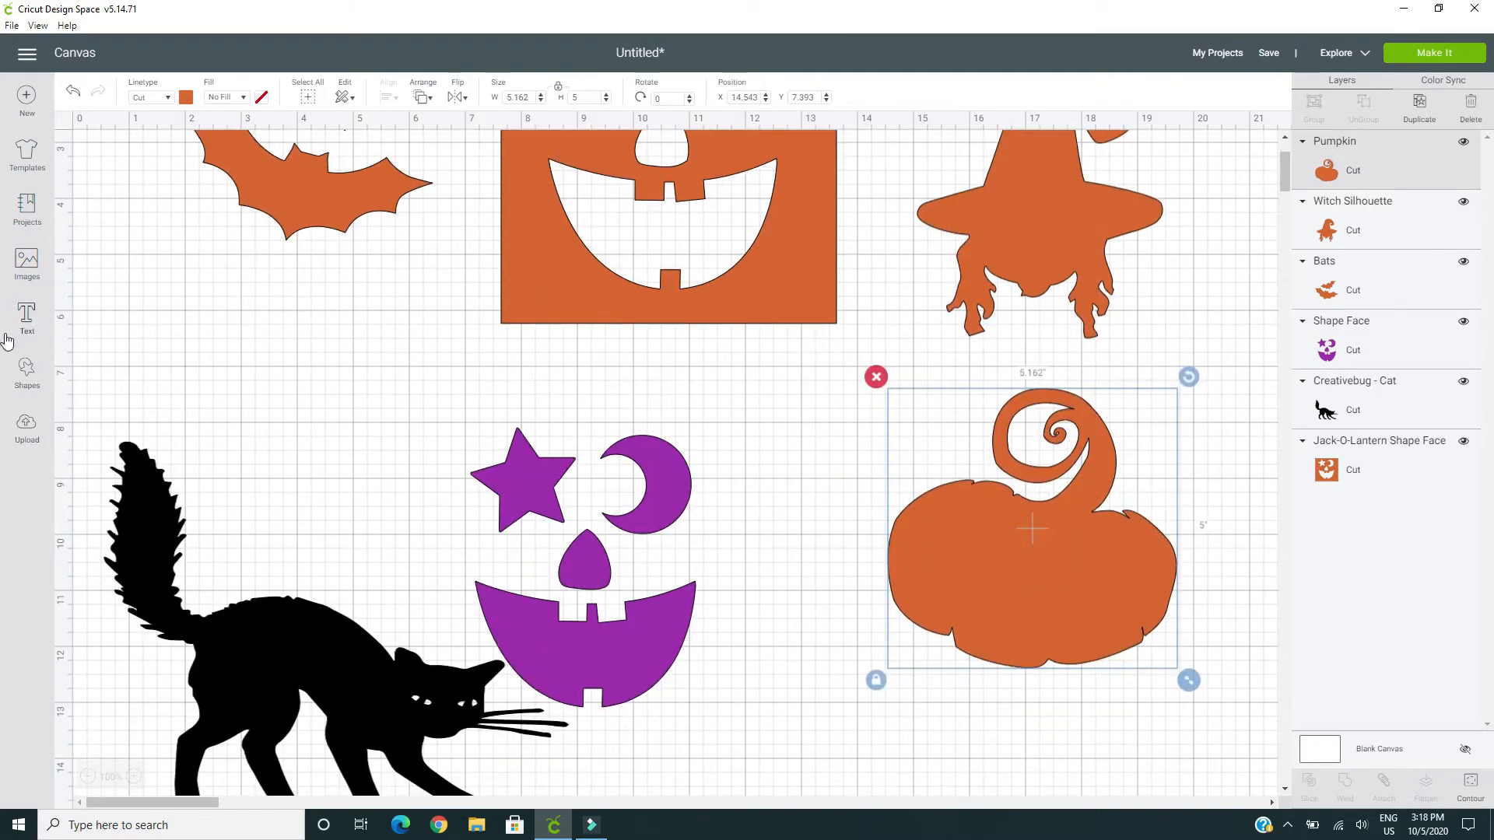
{"action": "left_click", "coordinate": [24, 317]}
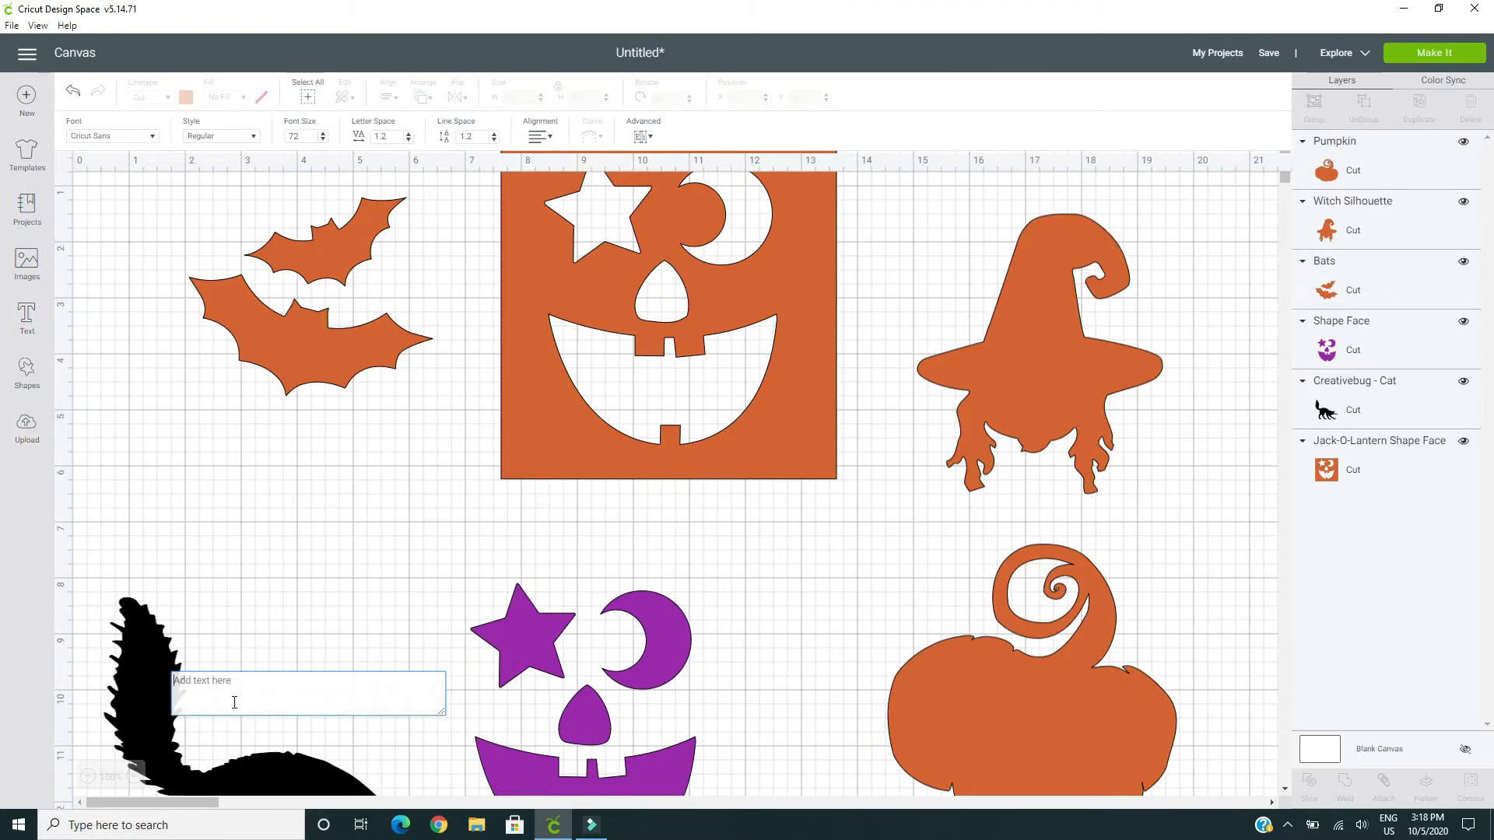
{"action": "type", "text": "KPL"}
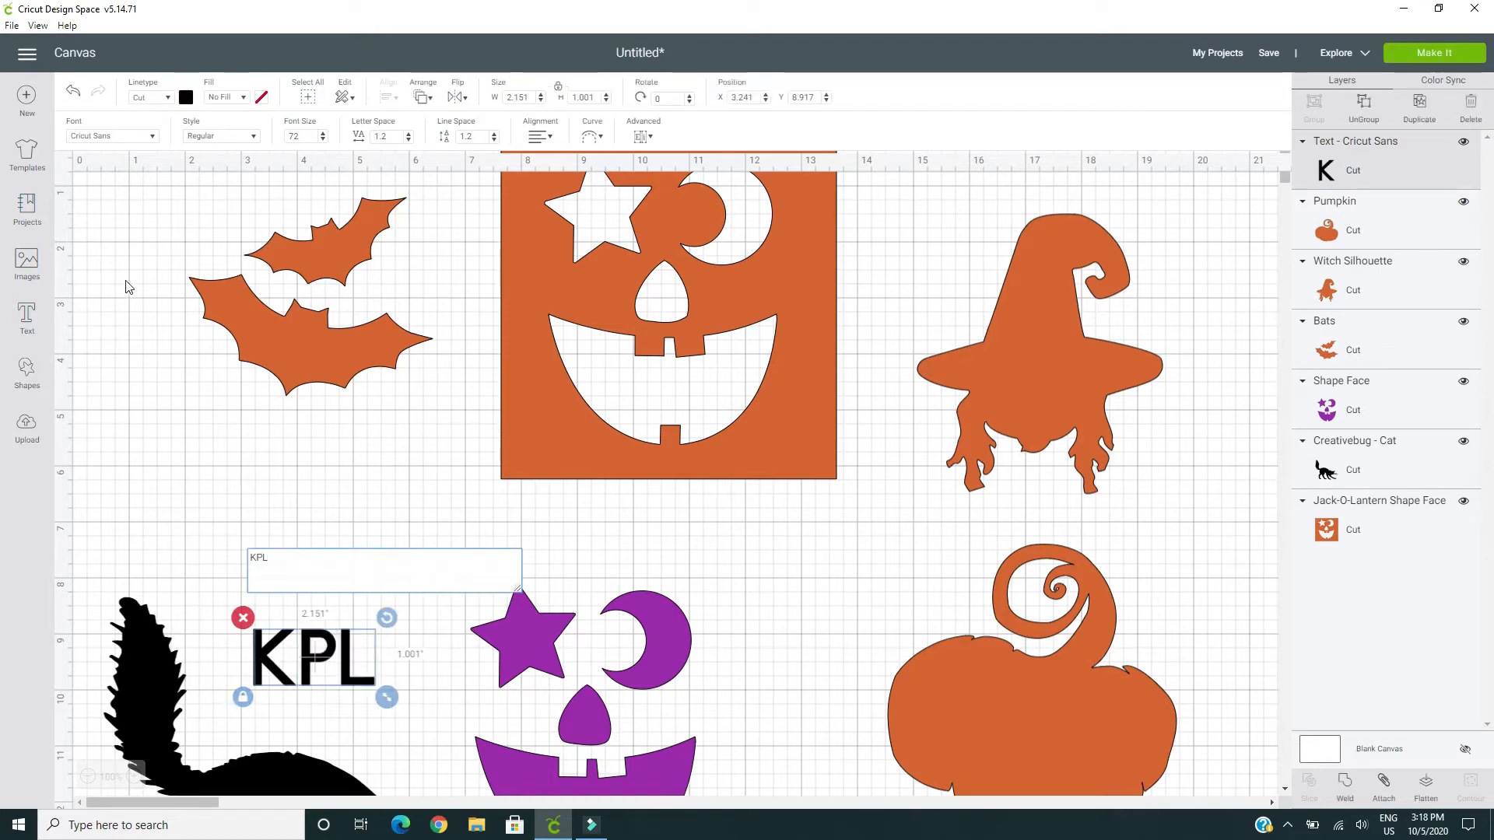
Change the font of the "KPL" text to Chiller
{"action": "left_click", "coordinate": [155, 137]}
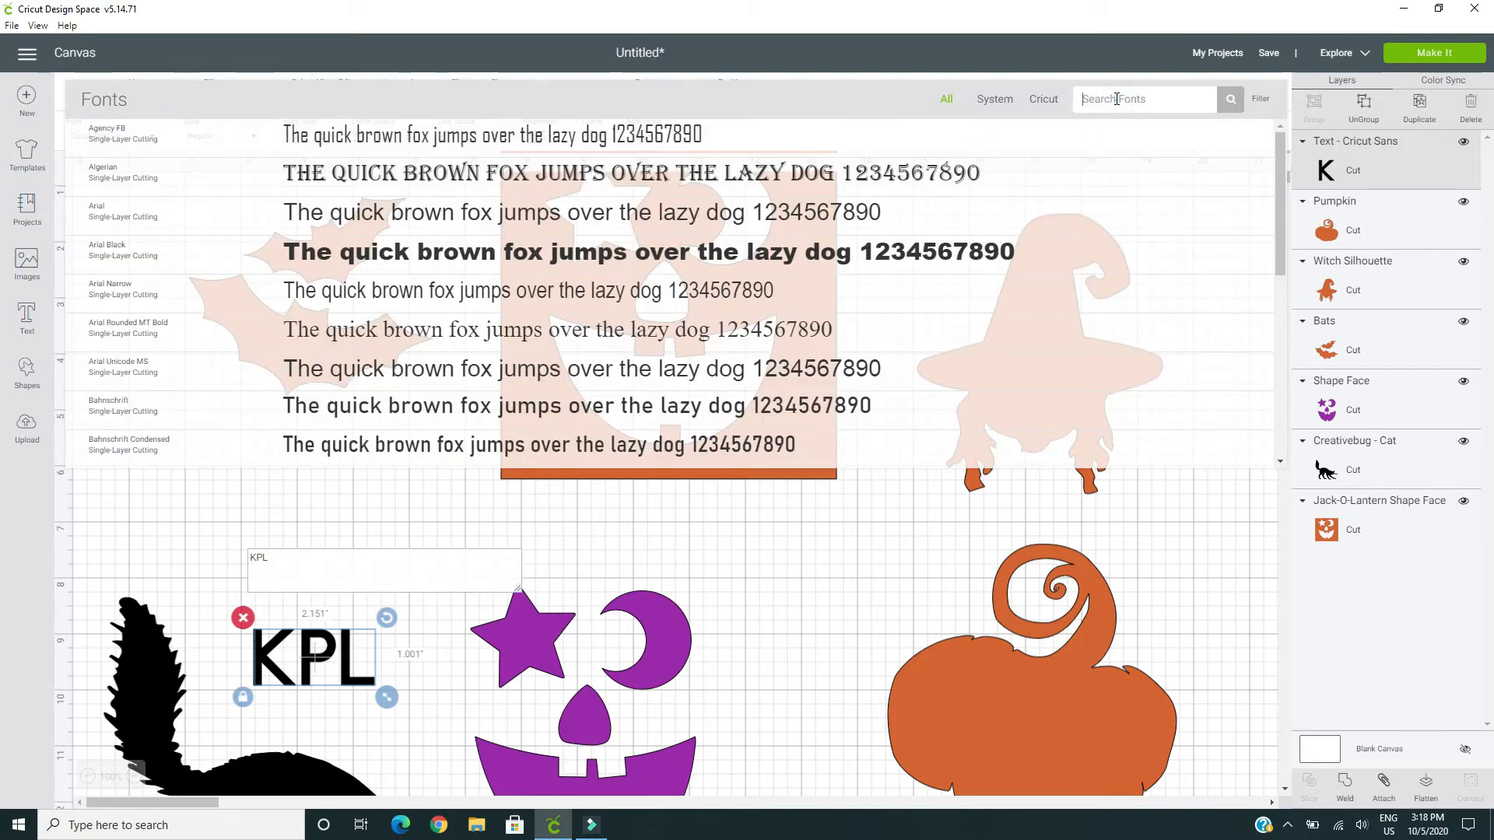
{"action": "type", "text": "chille"}
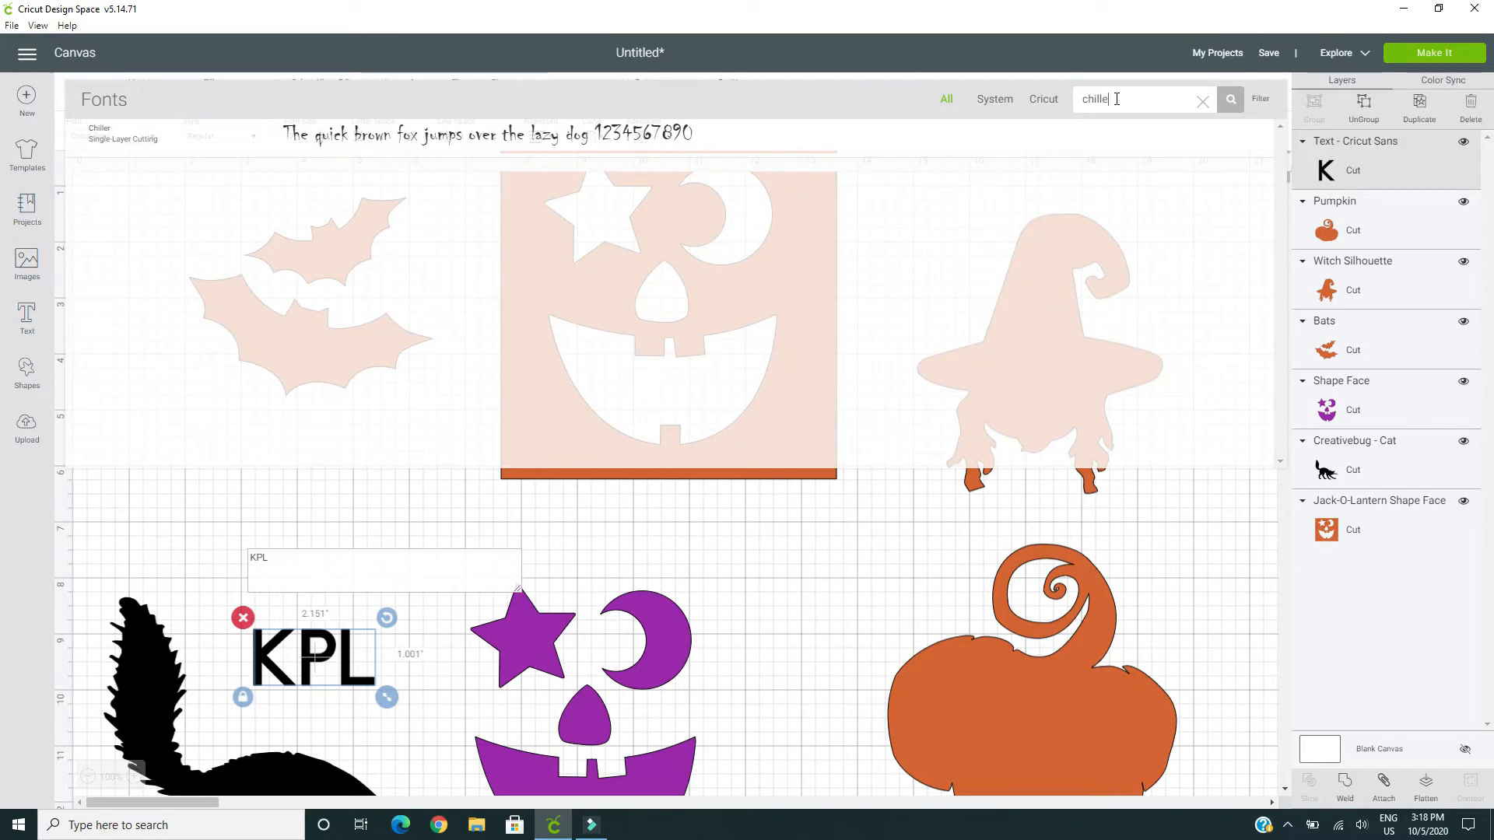
{"action": "type", "text": "r"}
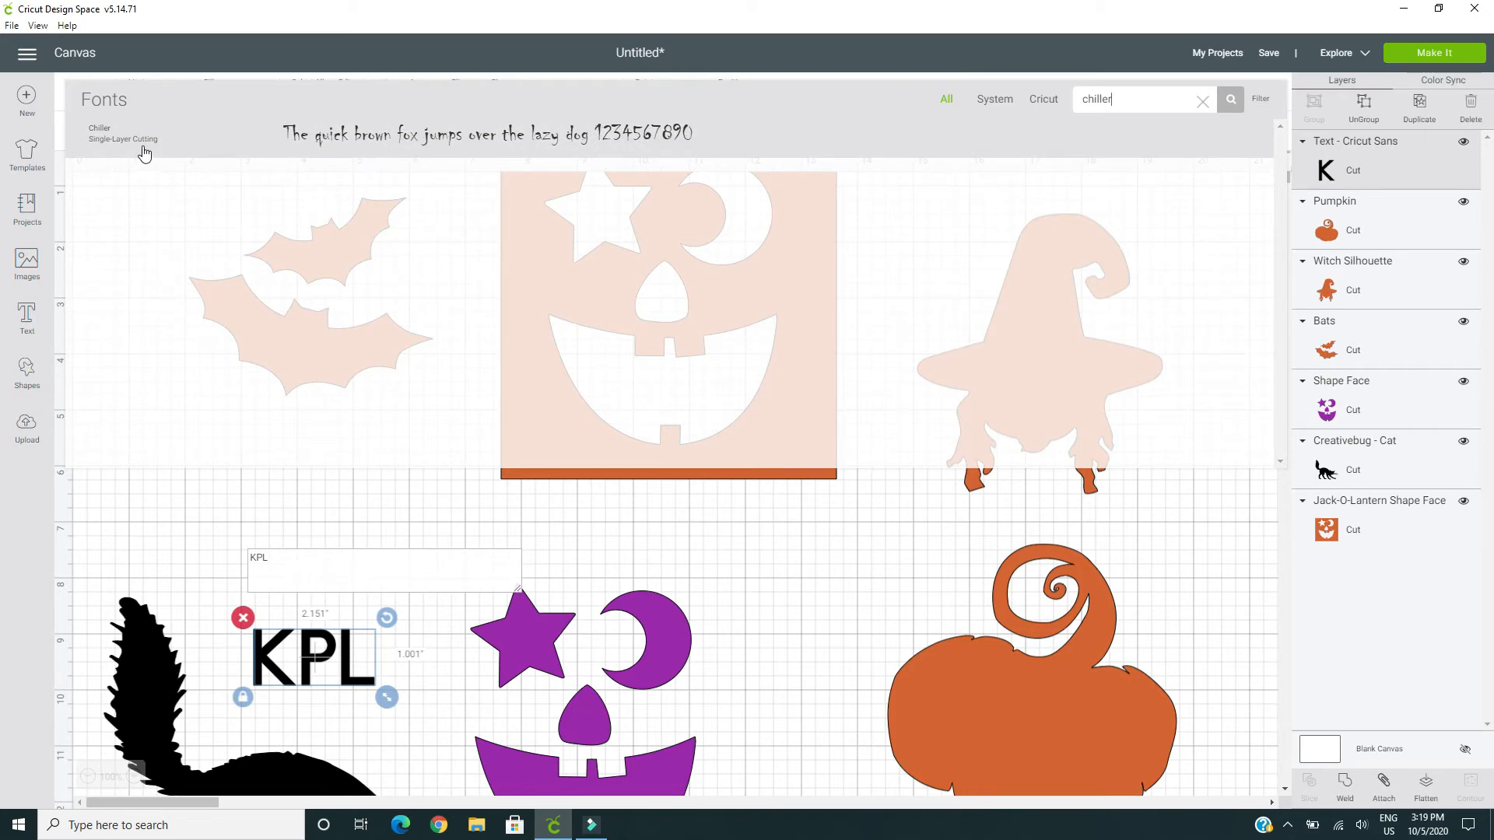
{"action": "left_click", "coordinate": [134, 140]}
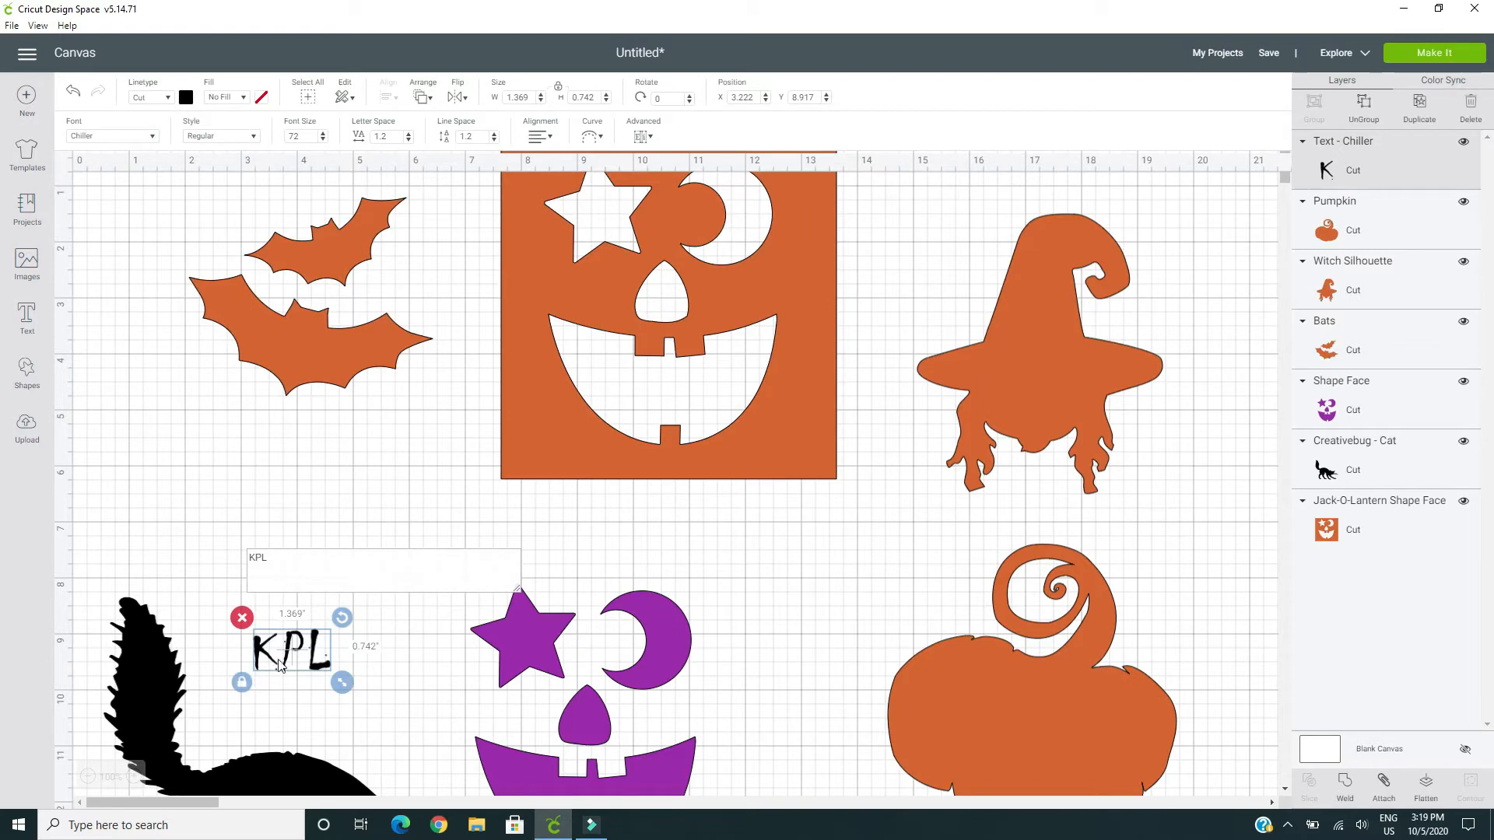
Enlarge the "KPL" text to about 2.59 by 1.41 inches and place it on the pumpkin at about X 15.99, Y 10.01
{"action": "left_click_drag", "start_coordinate": [293, 659], "coordinate": [447, 618]}
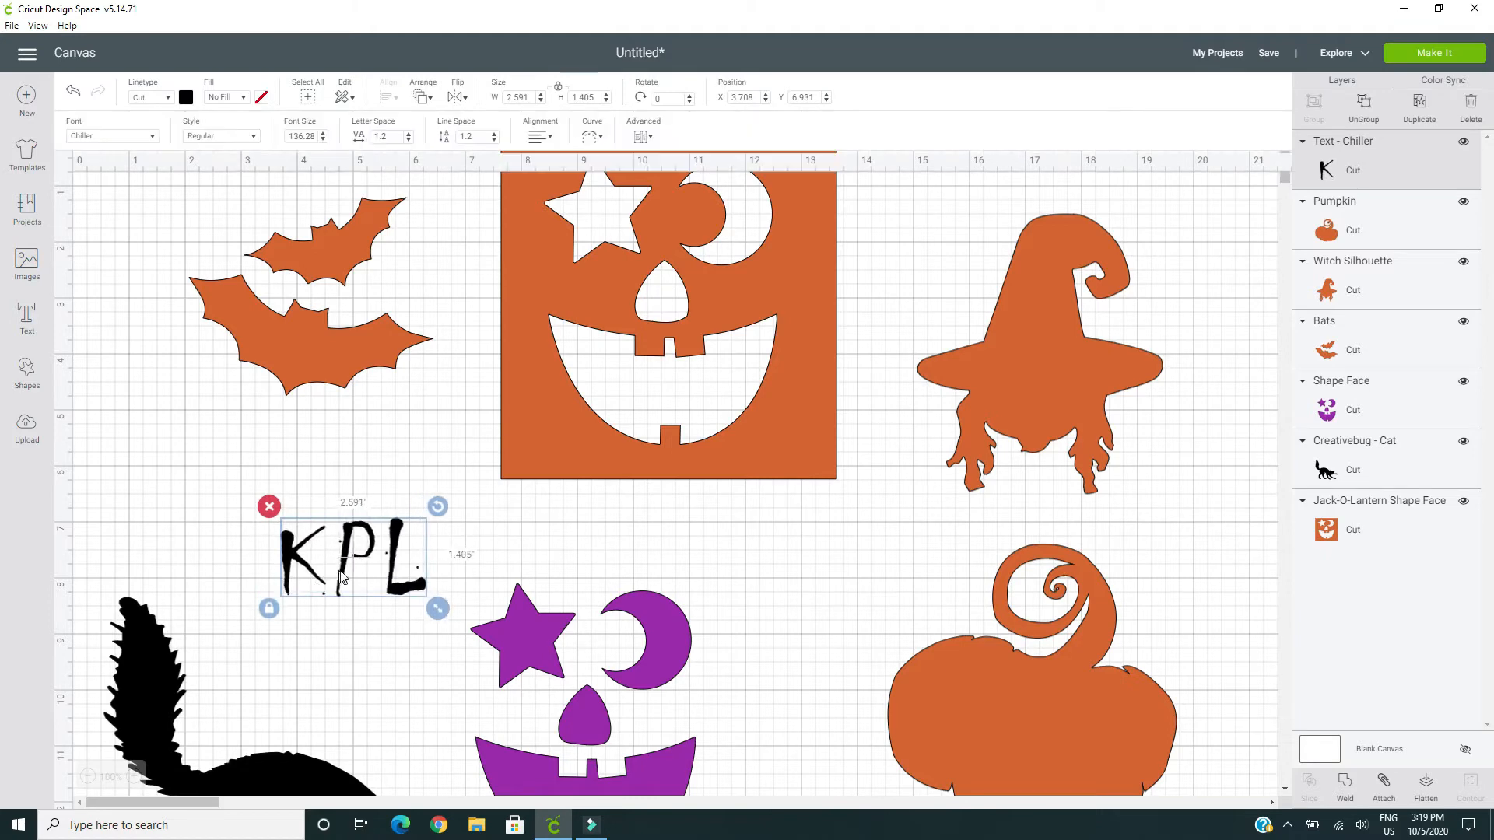
{"action": "left_click_drag", "start_coordinate": [334, 576], "coordinate": [1033, 741]}
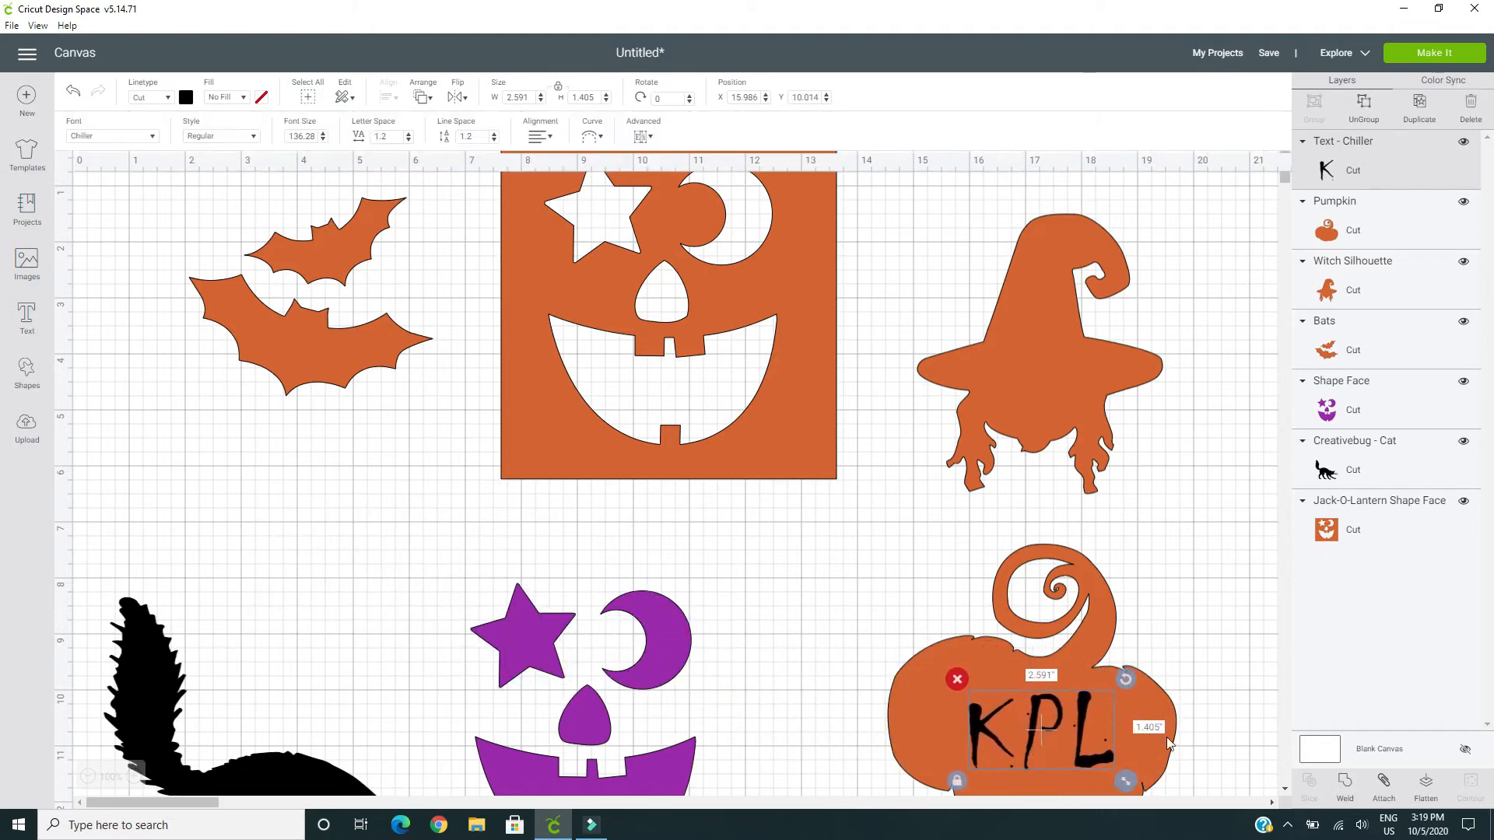
{"action": "scroll", "coordinate": [1220, 696], "scroll_direction": "down", "scroll_amount": 3}
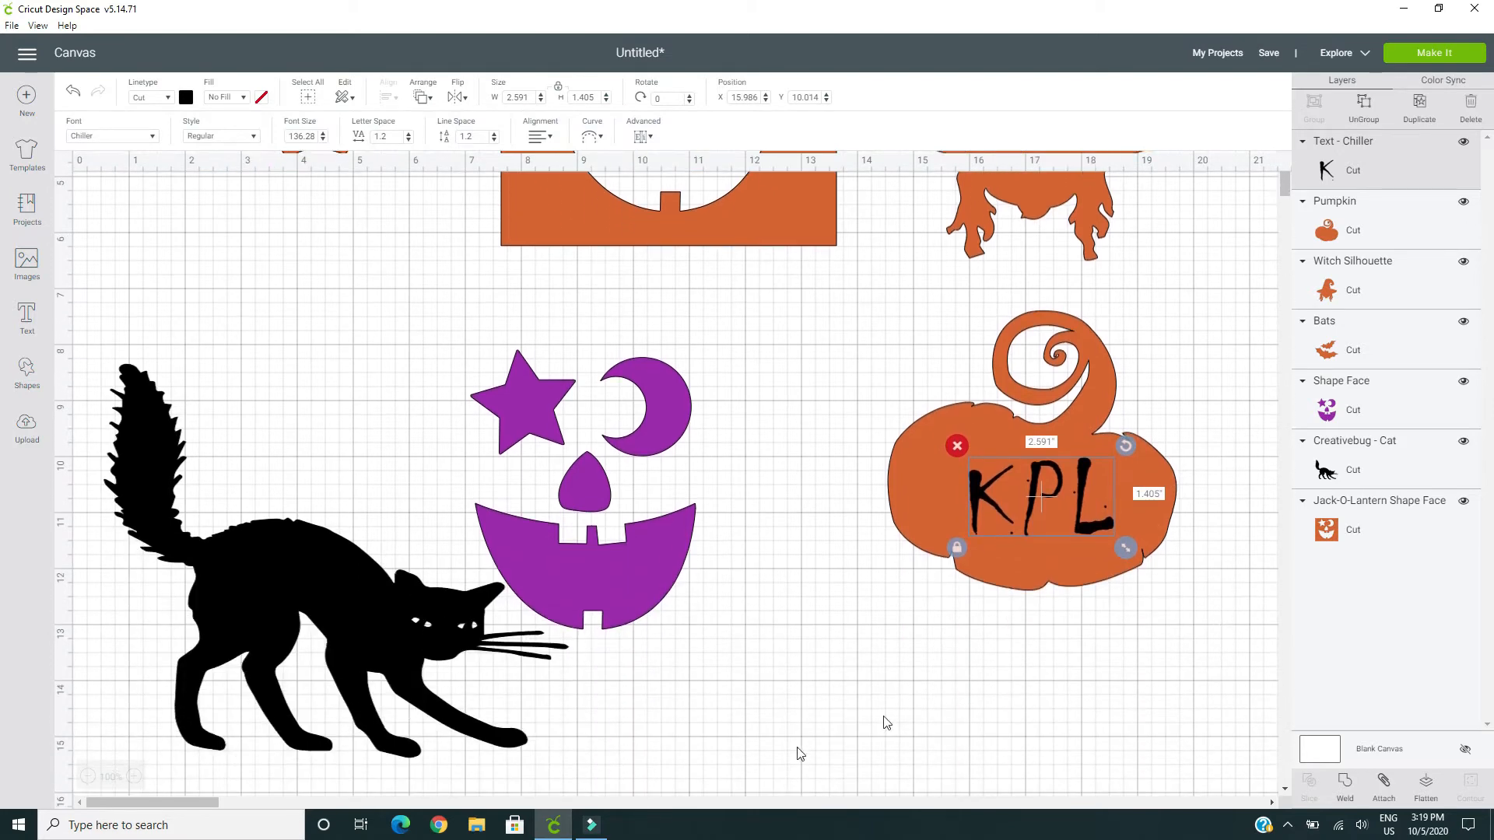
{"action": "left_click", "coordinate": [1202, 641]}
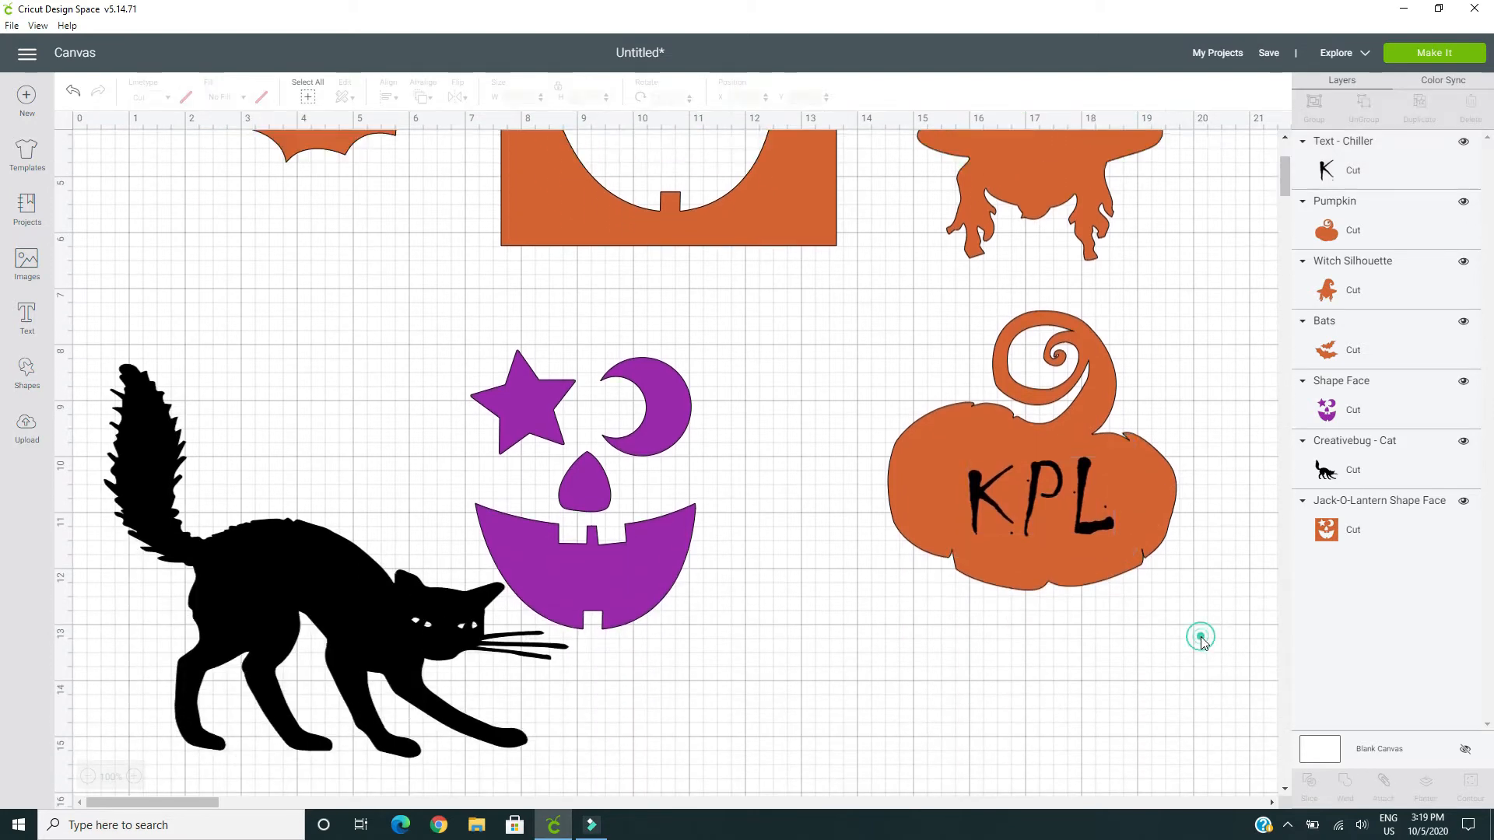
Attach the "KPL" text to the pumpkin and recolor the attached design yellow
{"action": "left_click_drag", "start_coordinate": [1202, 630], "coordinate": [860, 362]}
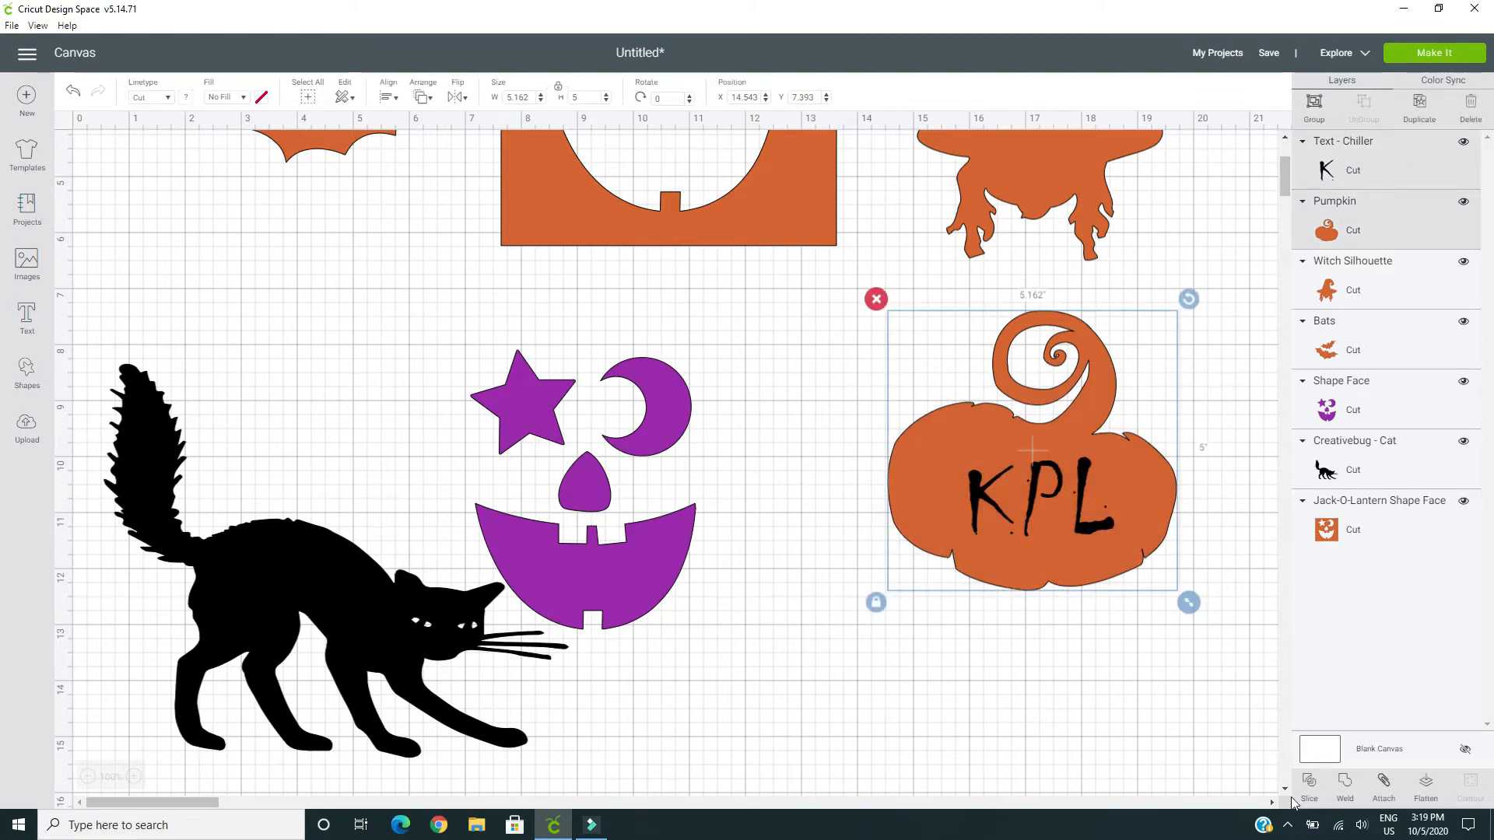
{"action": "left_click", "coordinate": [1384, 786]}
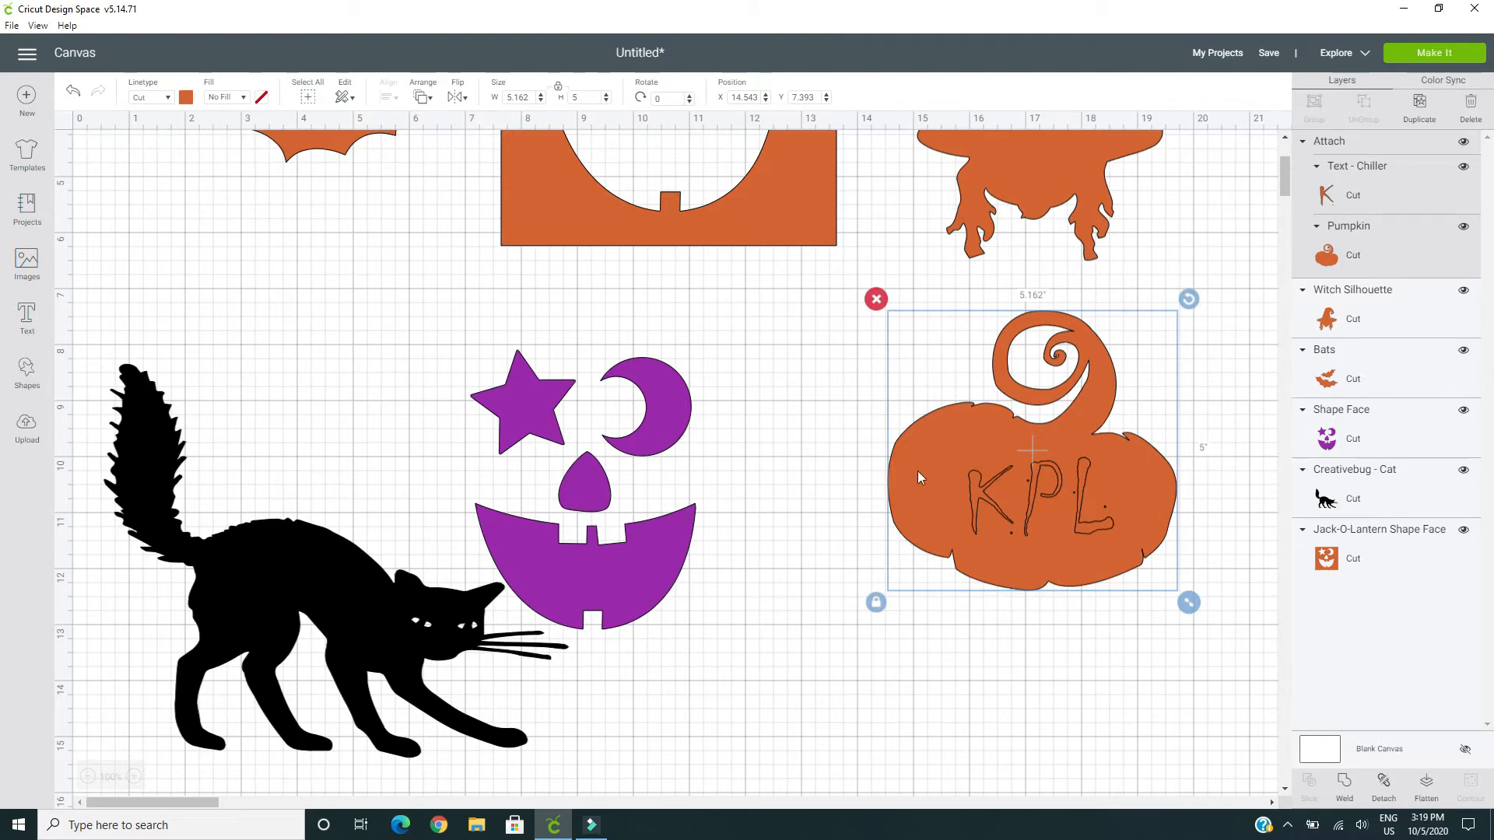
{"action": "left_click", "coordinate": [185, 97]}
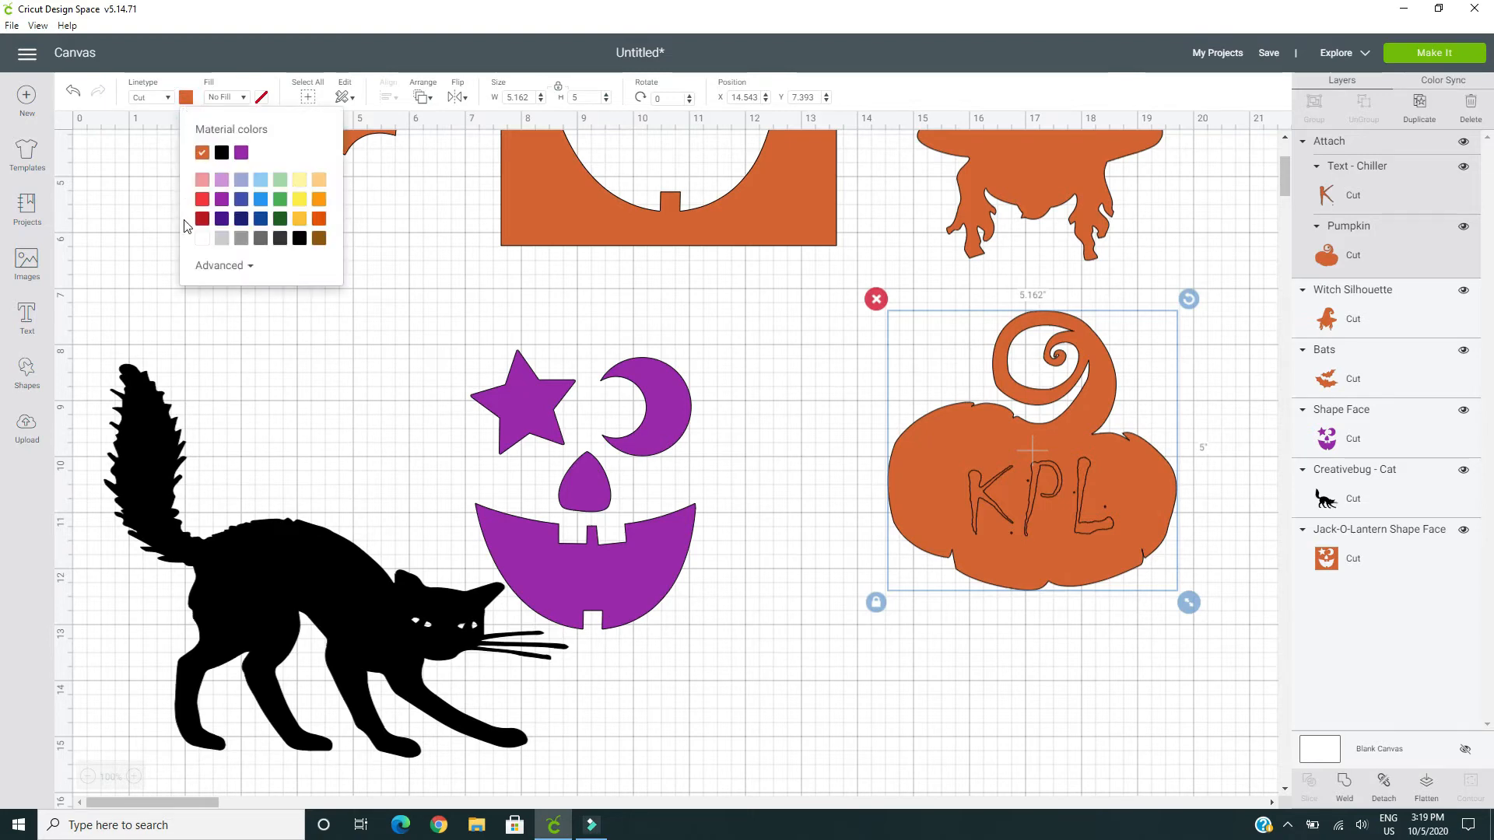
{"action": "left_click", "coordinate": [300, 200]}
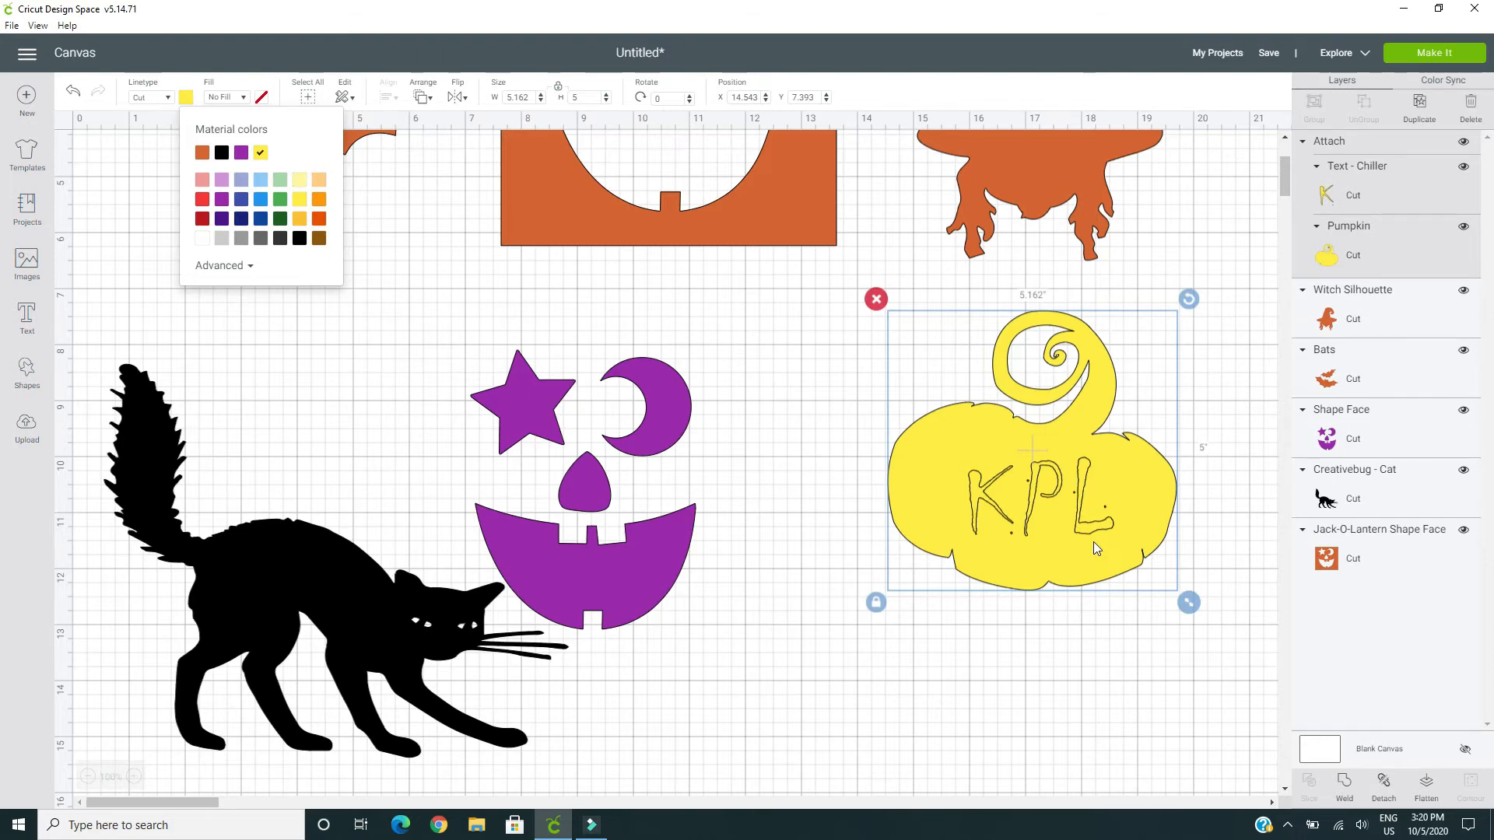
{"action": "scroll", "coordinate": [1094, 542], "scroll_direction": "up", "scroll_amount": 2}
{"action": "scroll", "coordinate": [1093, 549], "scroll_direction": "up", "scroll_amount": 1}
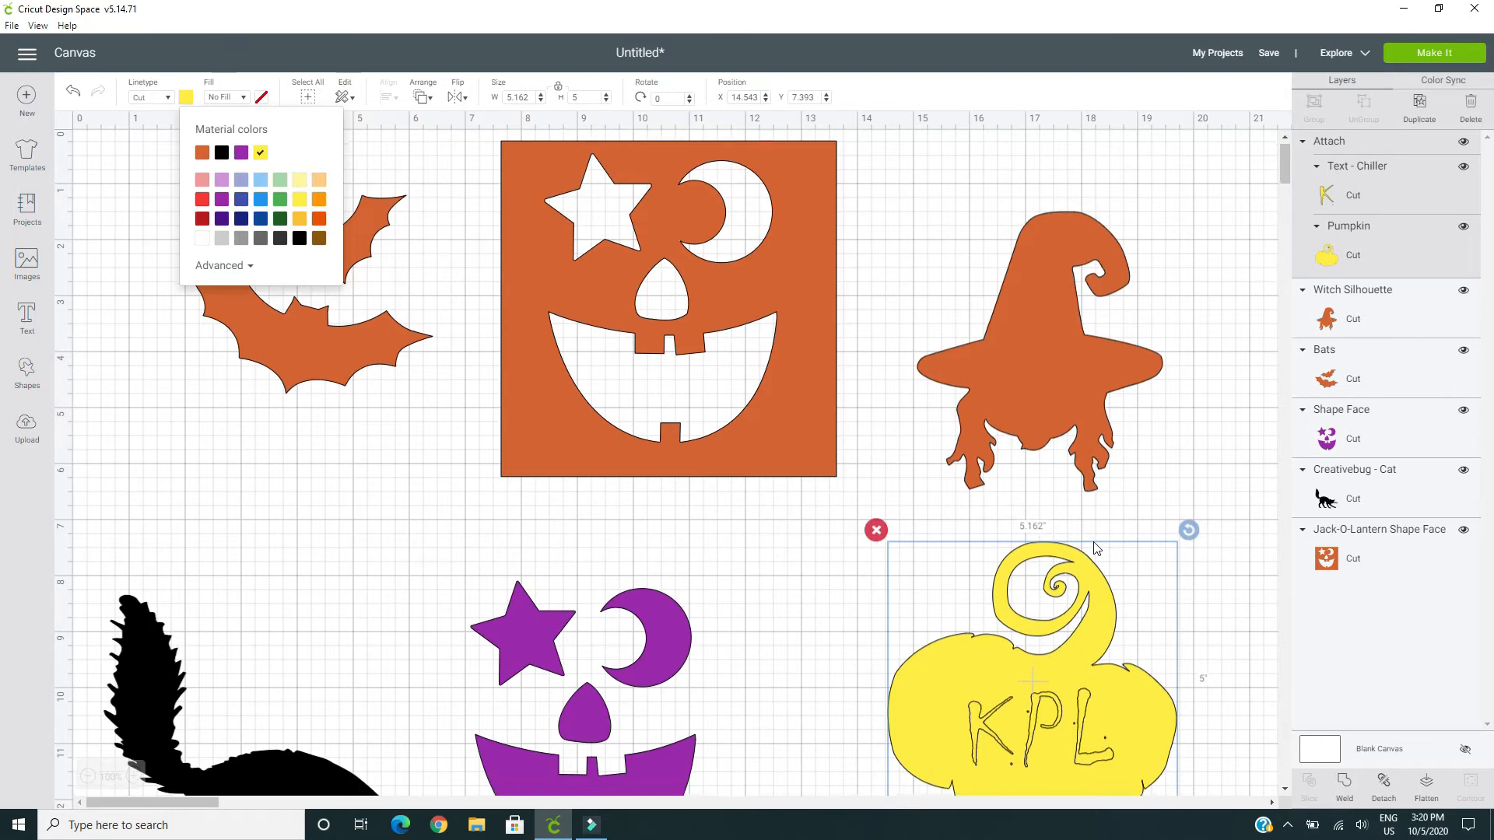
{"action": "scroll", "coordinate": [1094, 548], "scroll_direction": "down", "scroll_amount": 2}
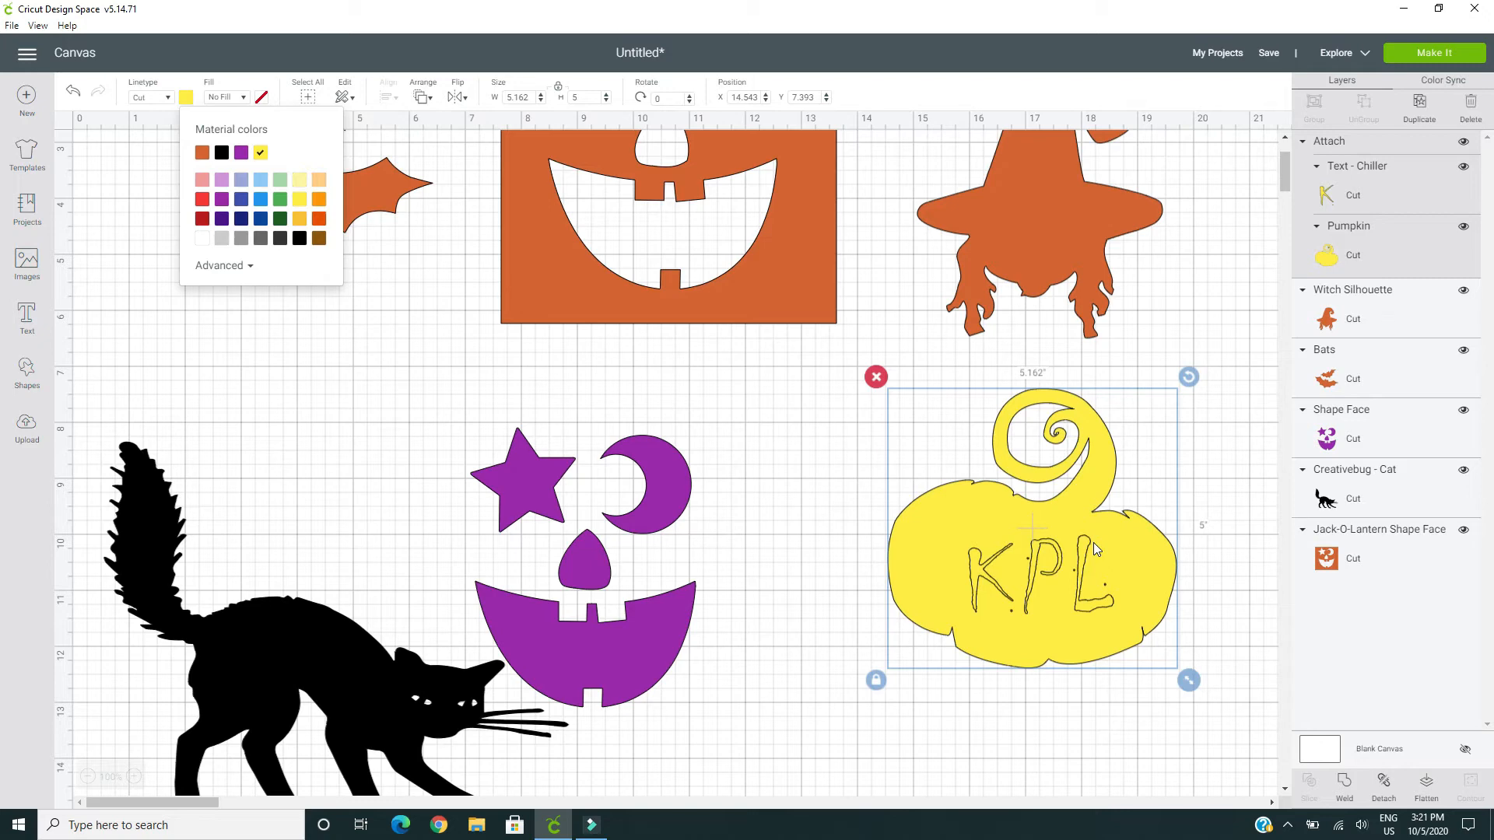
{"action": "scroll", "coordinate": [1094, 543], "scroll_direction": "up", "scroll_amount": 3}
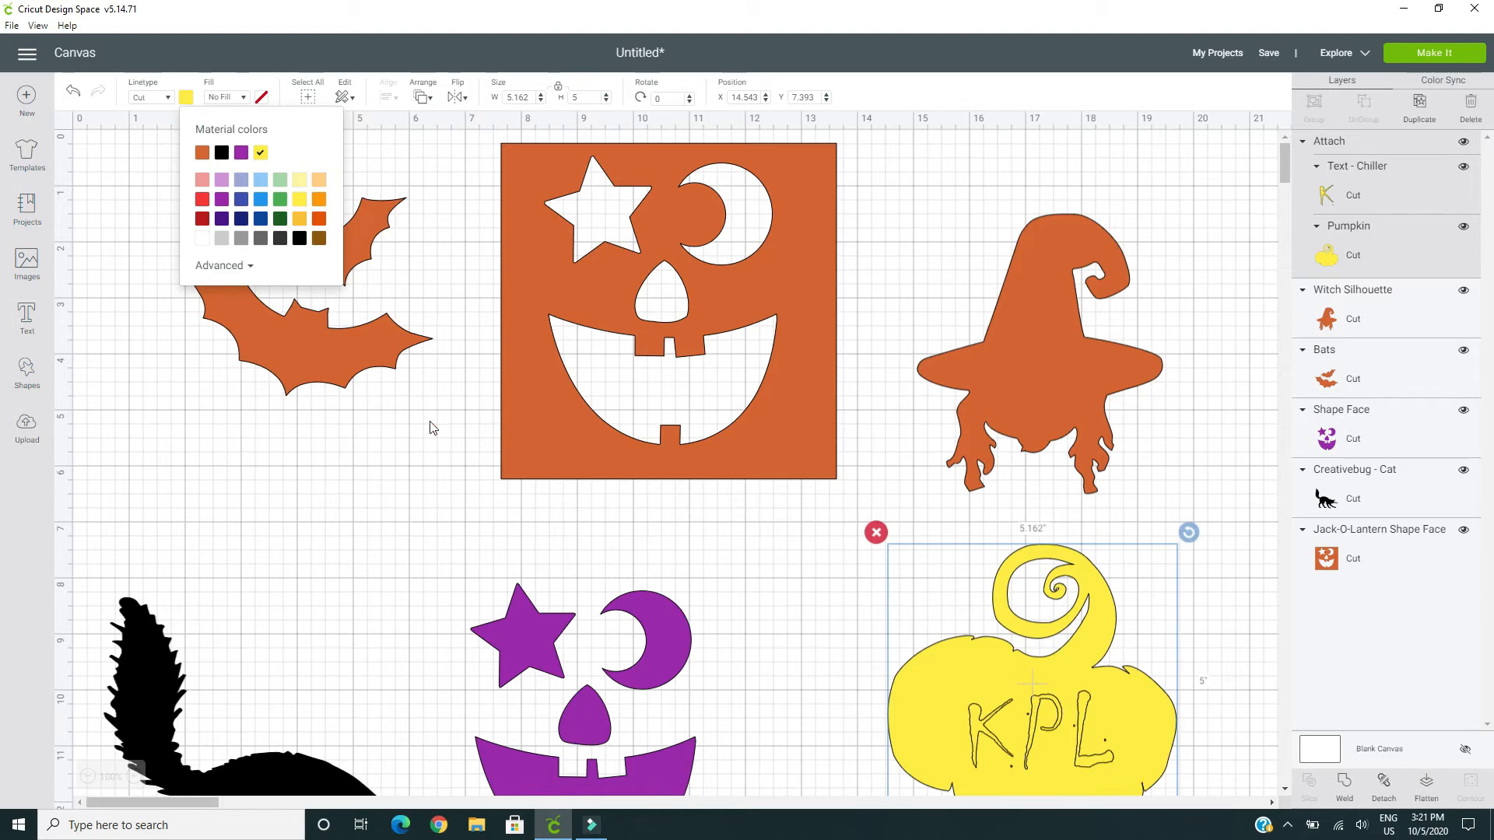
Add a Chiller text object with the person's first name and place it on the witch's hat
{"action": "left_click", "coordinate": [28, 325]}
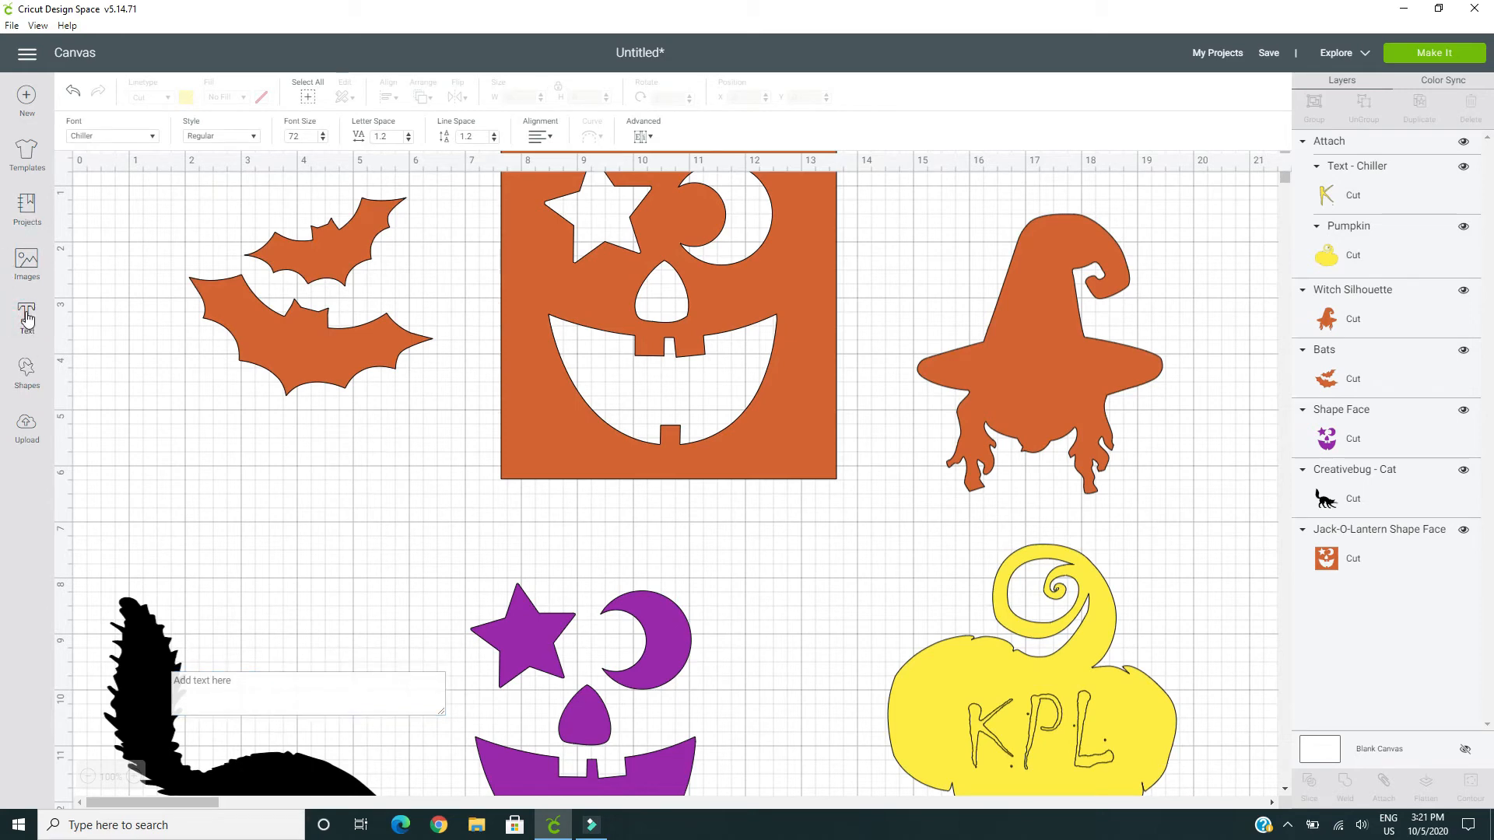
{"action": "left_click", "coordinate": [230, 691]}
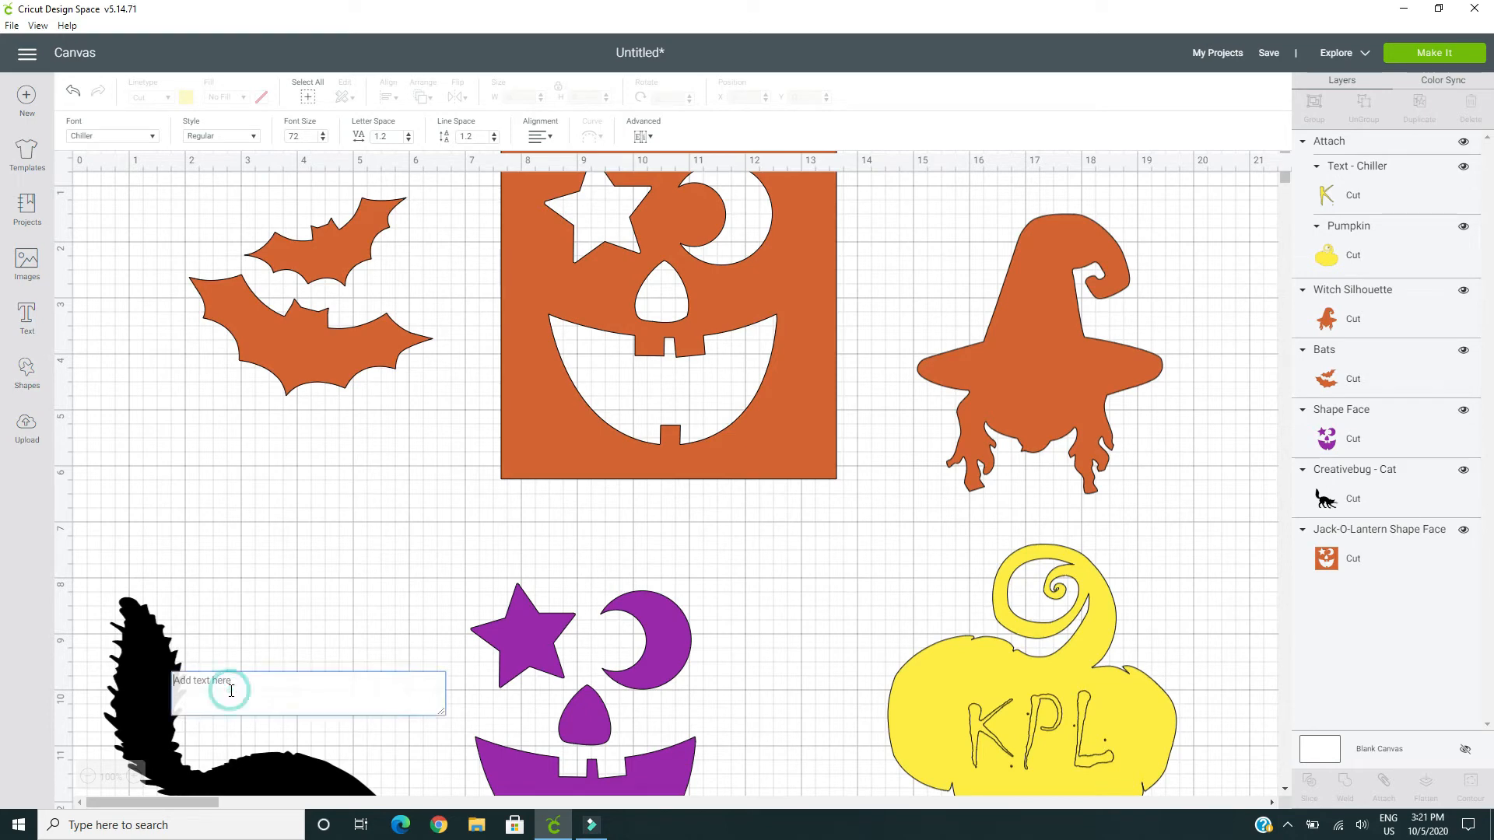
{"action": "type", "text": "Loru"}
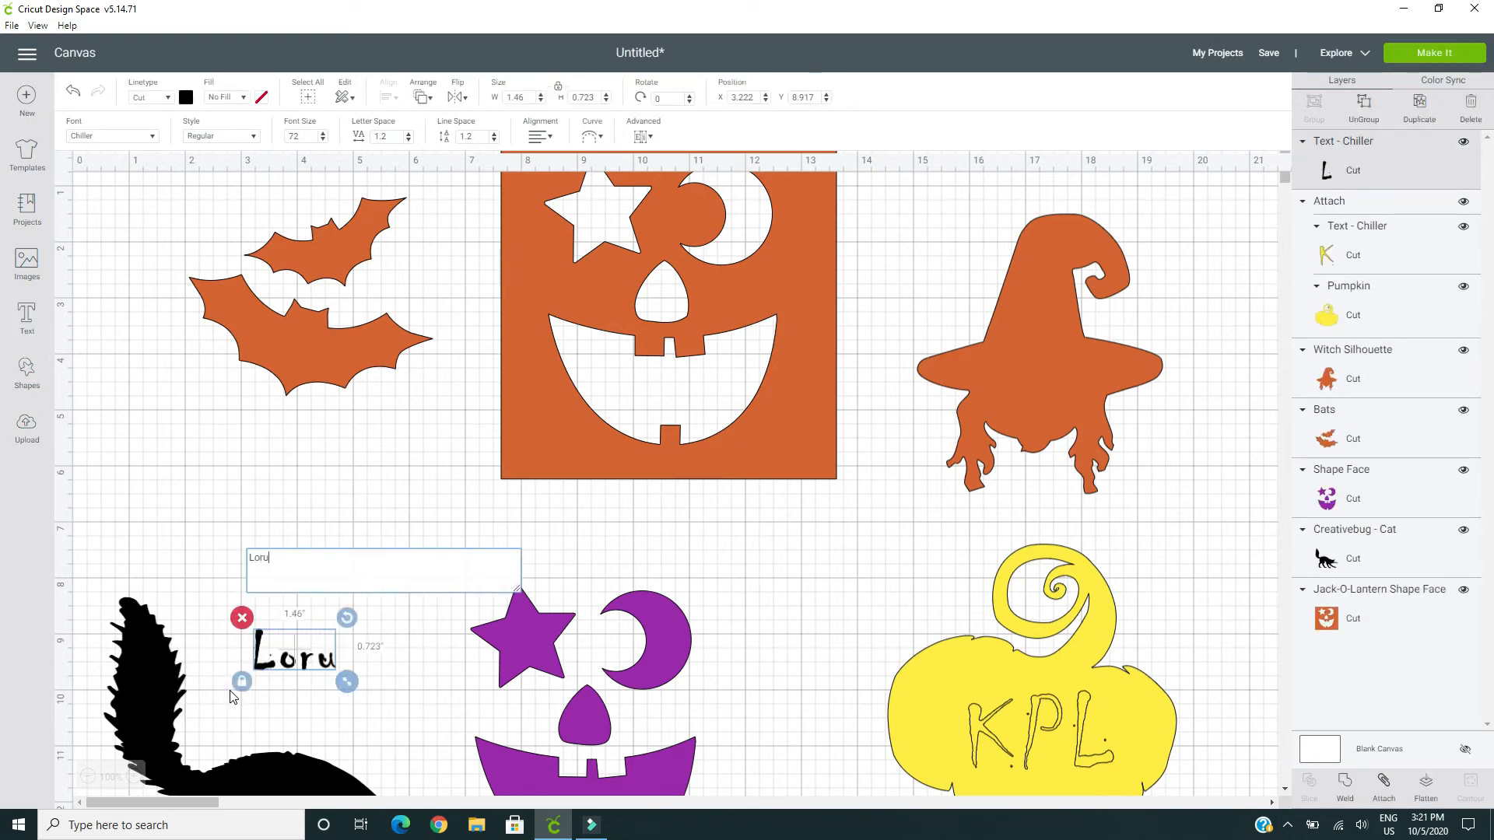
{"action": "key", "text": "BackSpace"}
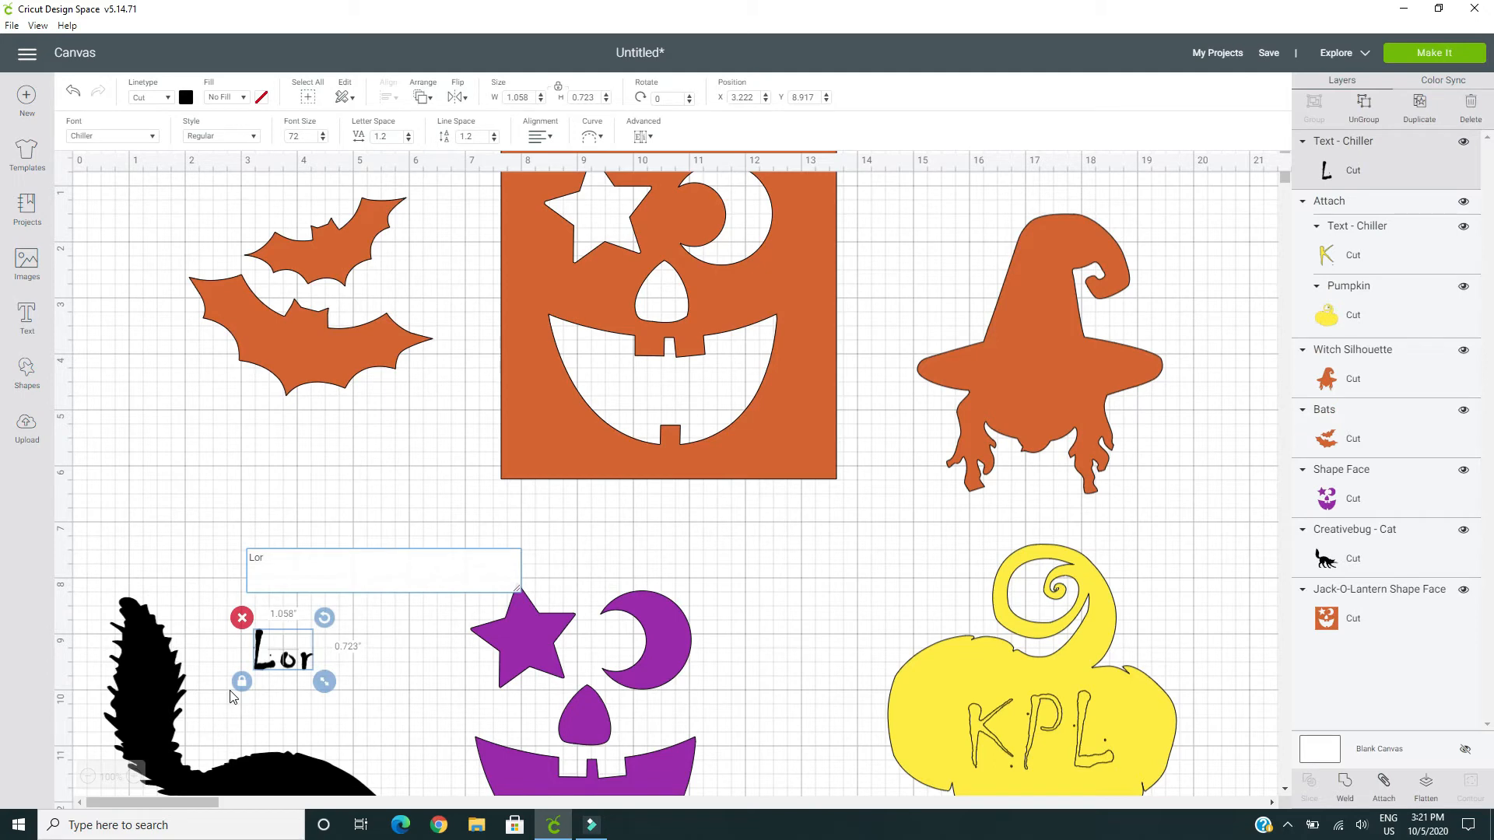
{"action": "type", "text": "i"}
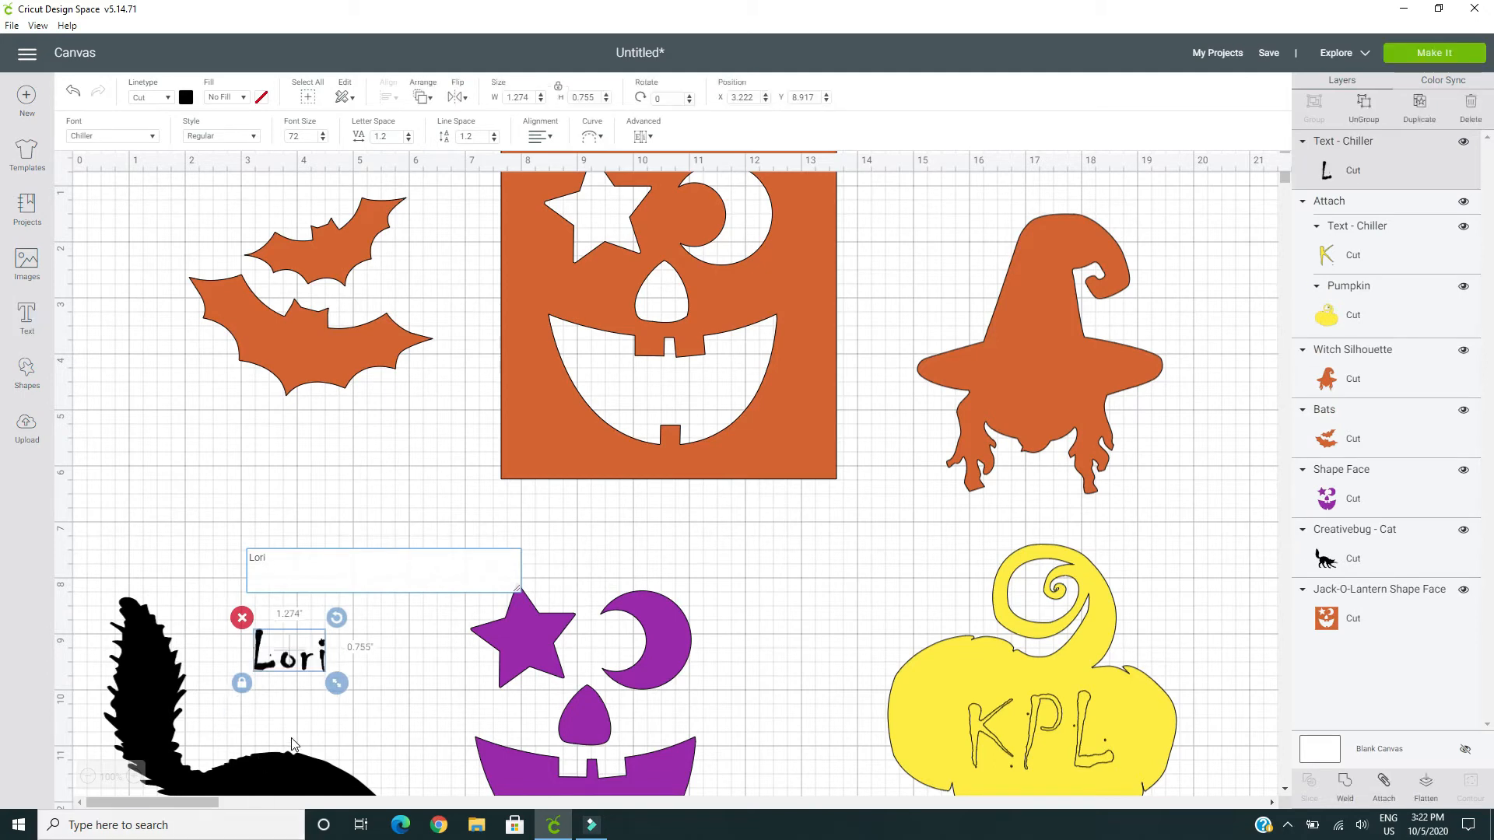
{"action": "left_click_drag", "start_coordinate": [294, 663], "coordinate": [1027, 331]}
Attach the name text to the witch silhouette and recolor the attached design light purple
{"action": "left_click_drag", "start_coordinate": [1125, 519], "coordinate": [974, 227]}
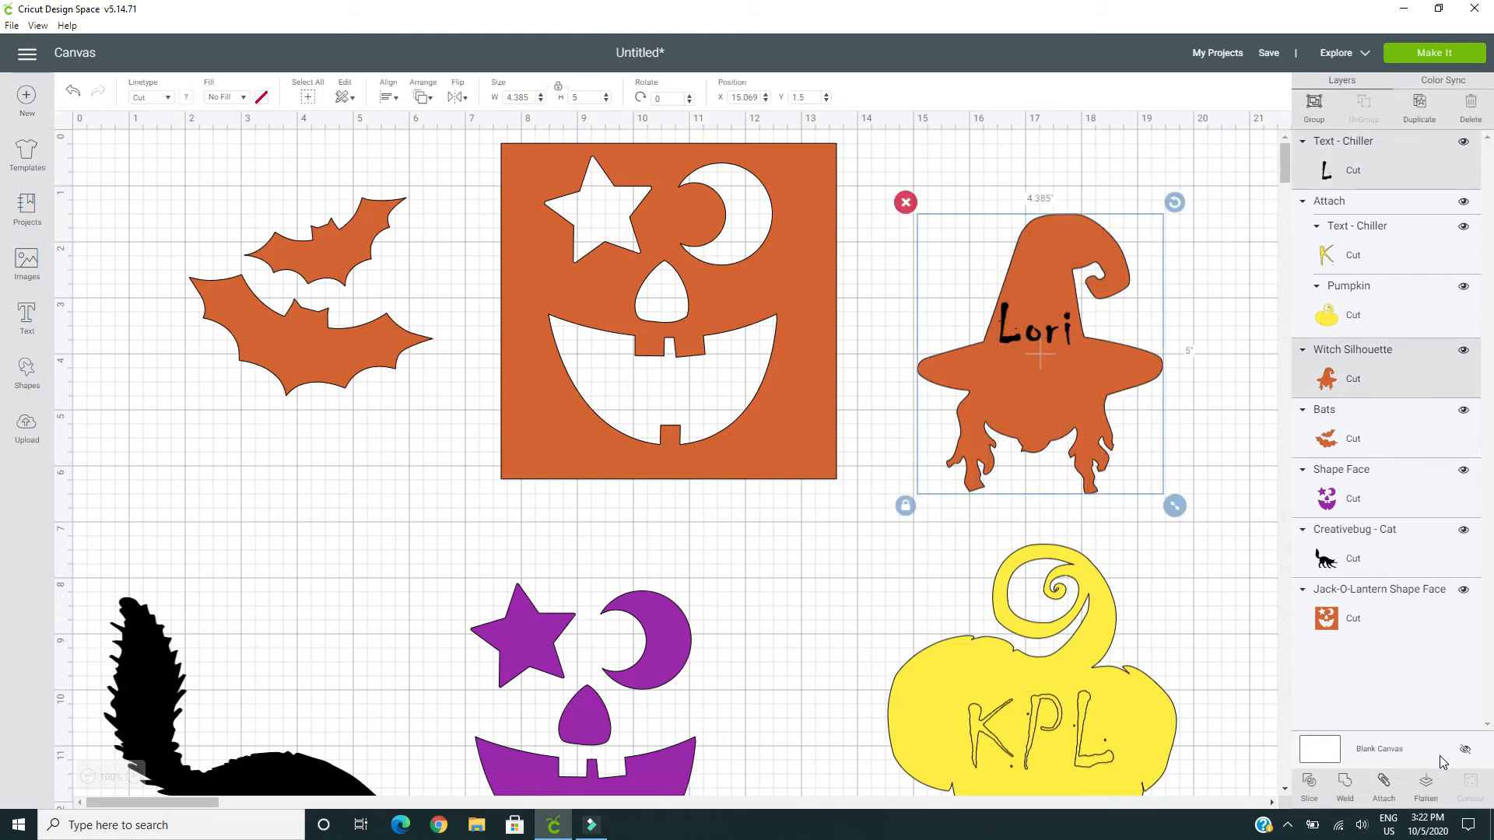
{"action": "left_click", "coordinate": [1383, 783]}
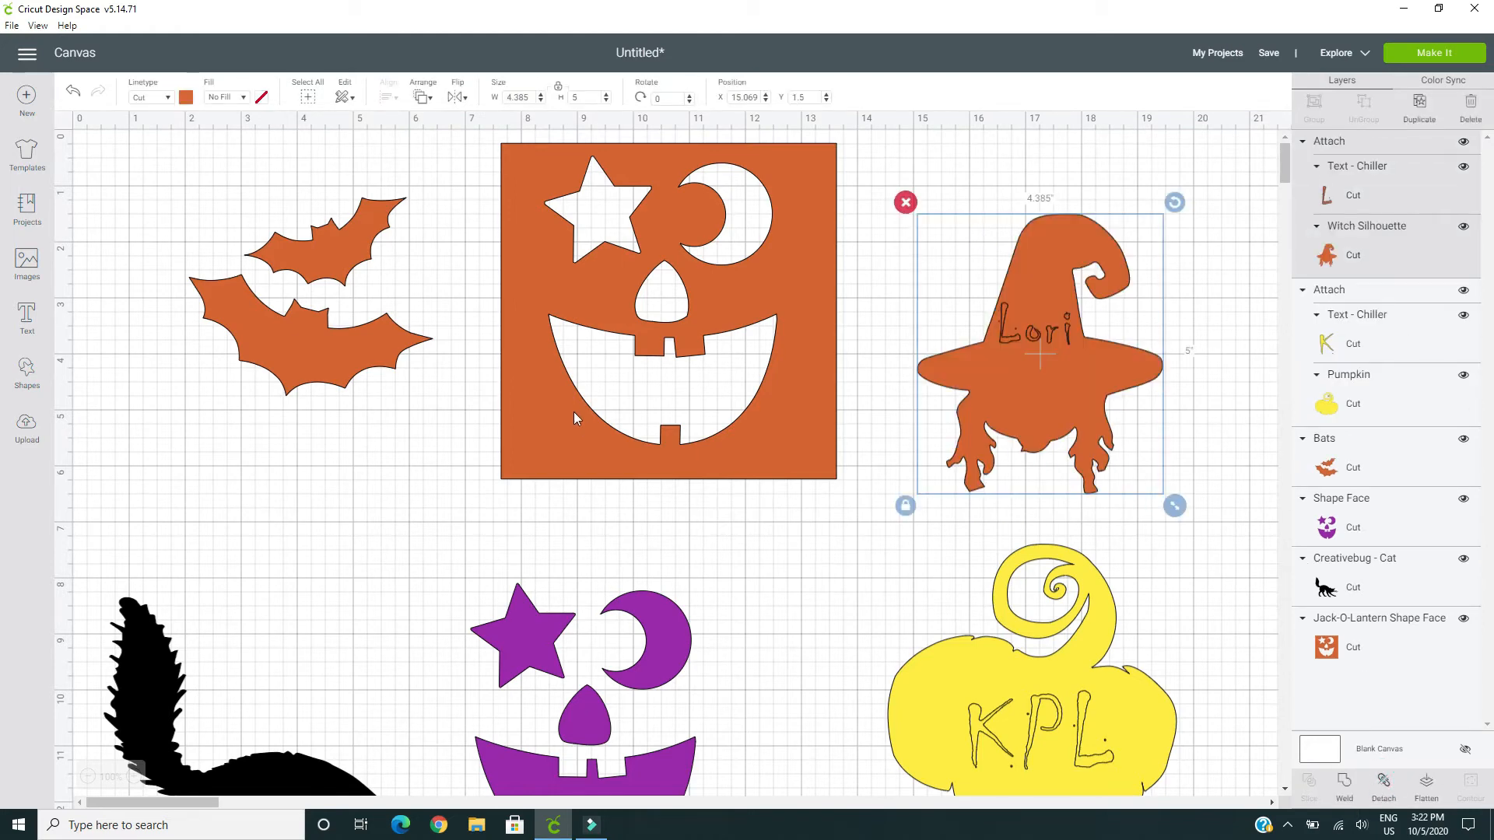
{"action": "left_click", "coordinate": [186, 96]}
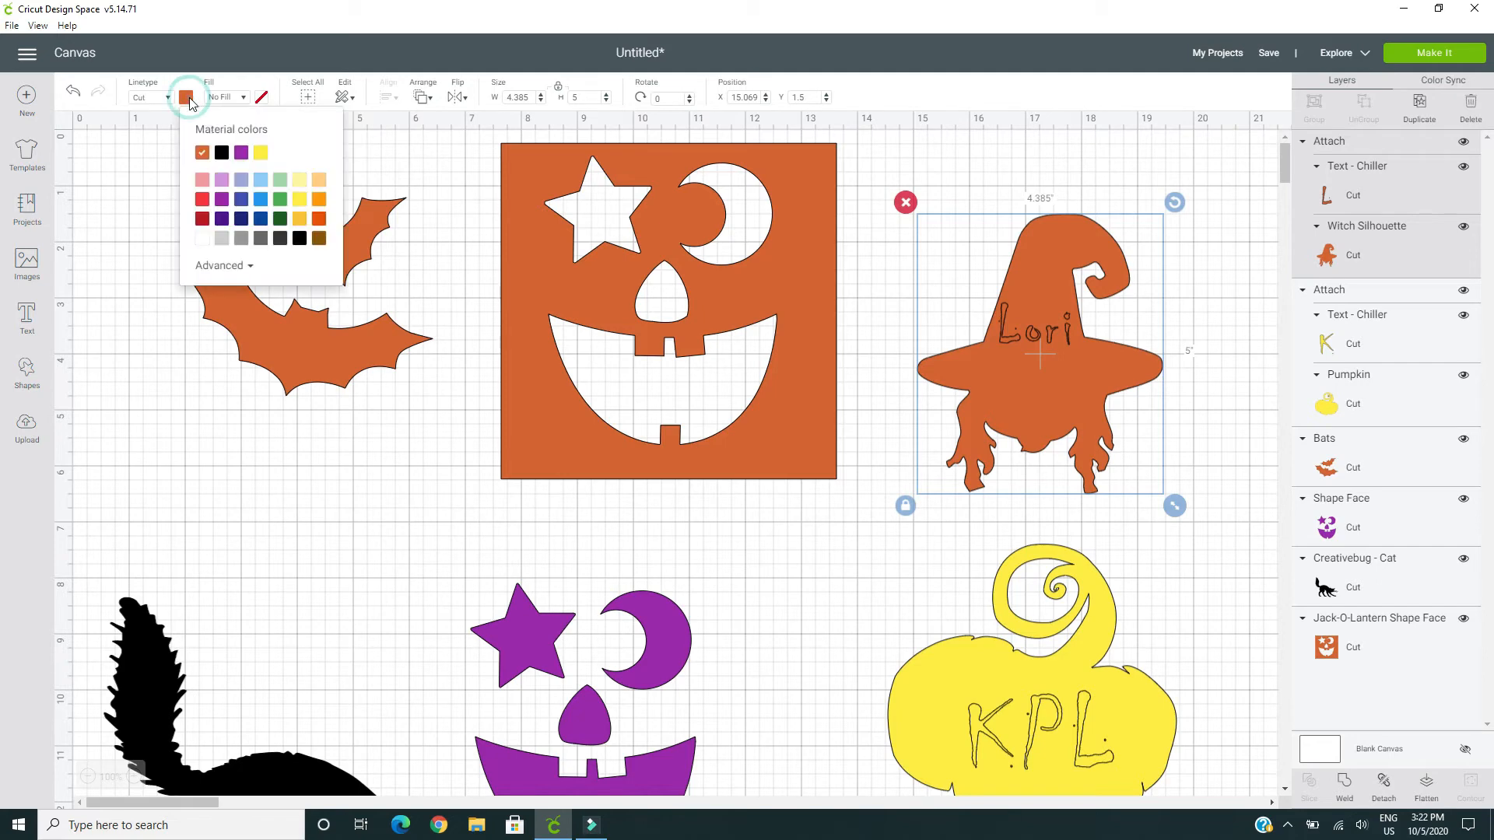
{"action": "left_click", "coordinate": [222, 185]}
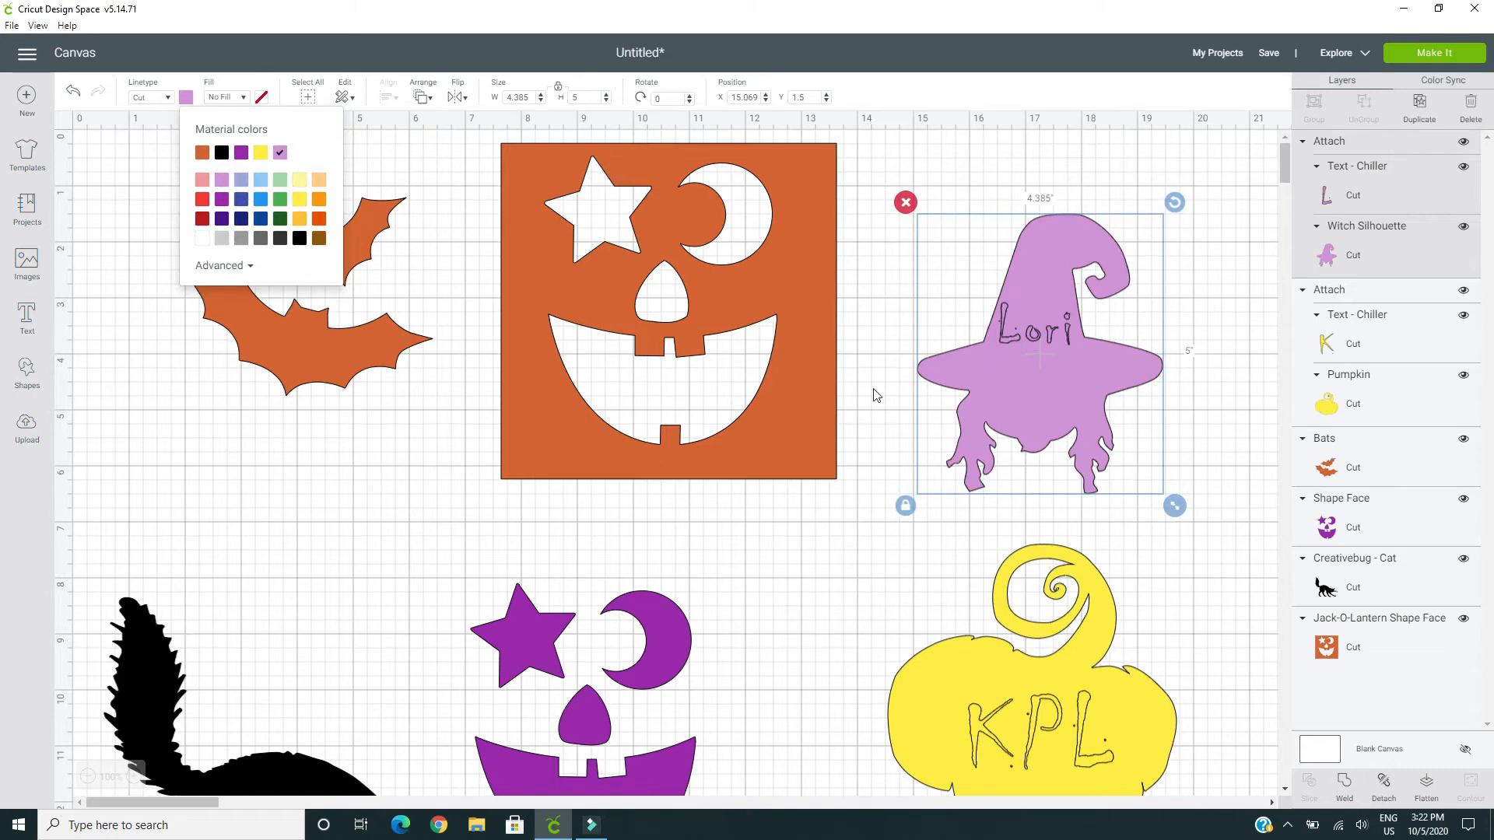
Preview the project's cutting mats, examining the layout of the black, orange, yellow and light purple ones, and return to the canvas
{"action": "left_click", "coordinate": [1430, 58]}
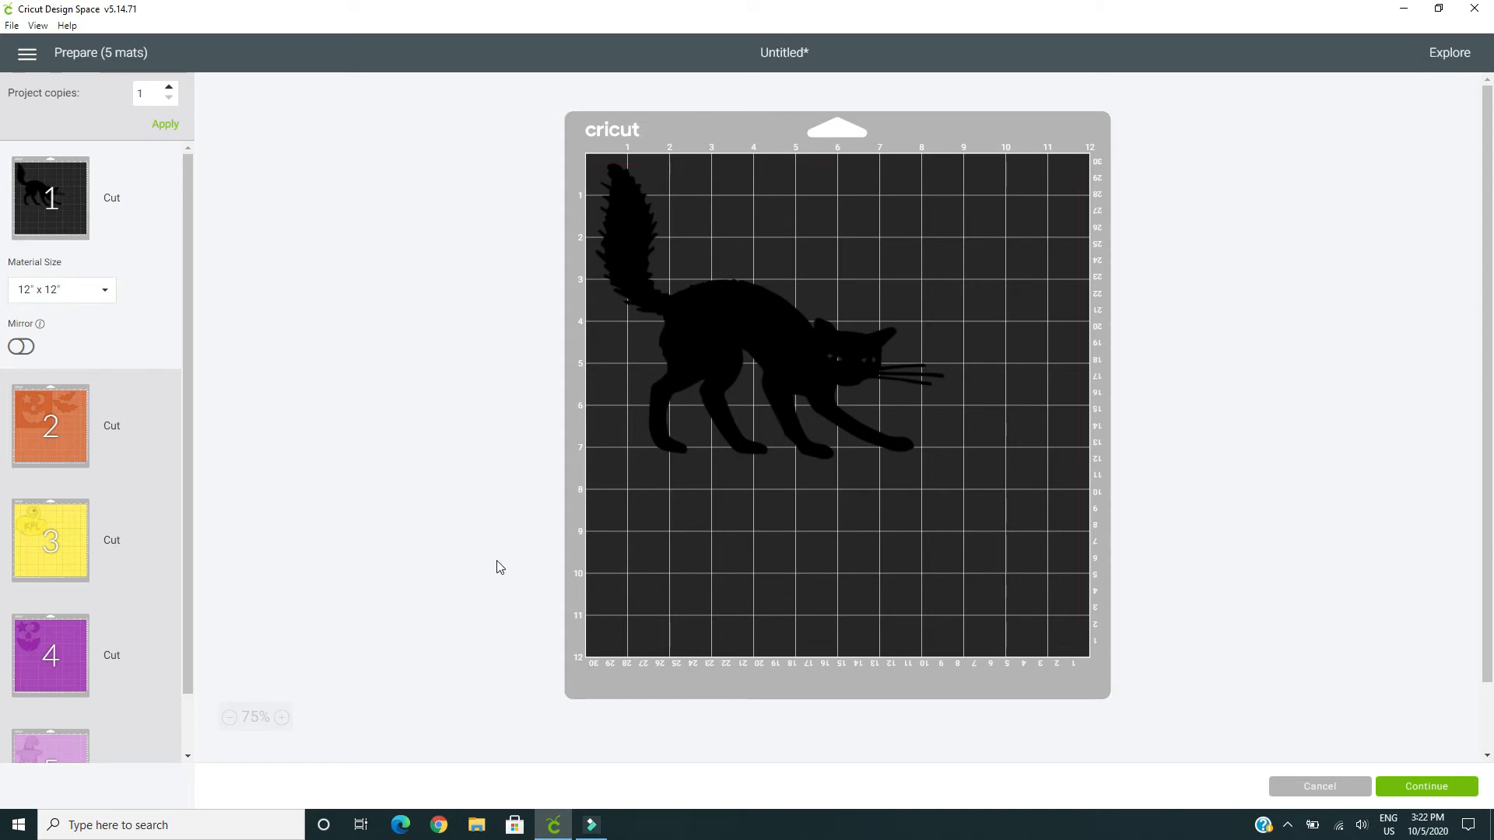
{"action": "left_click", "coordinate": [62, 445]}
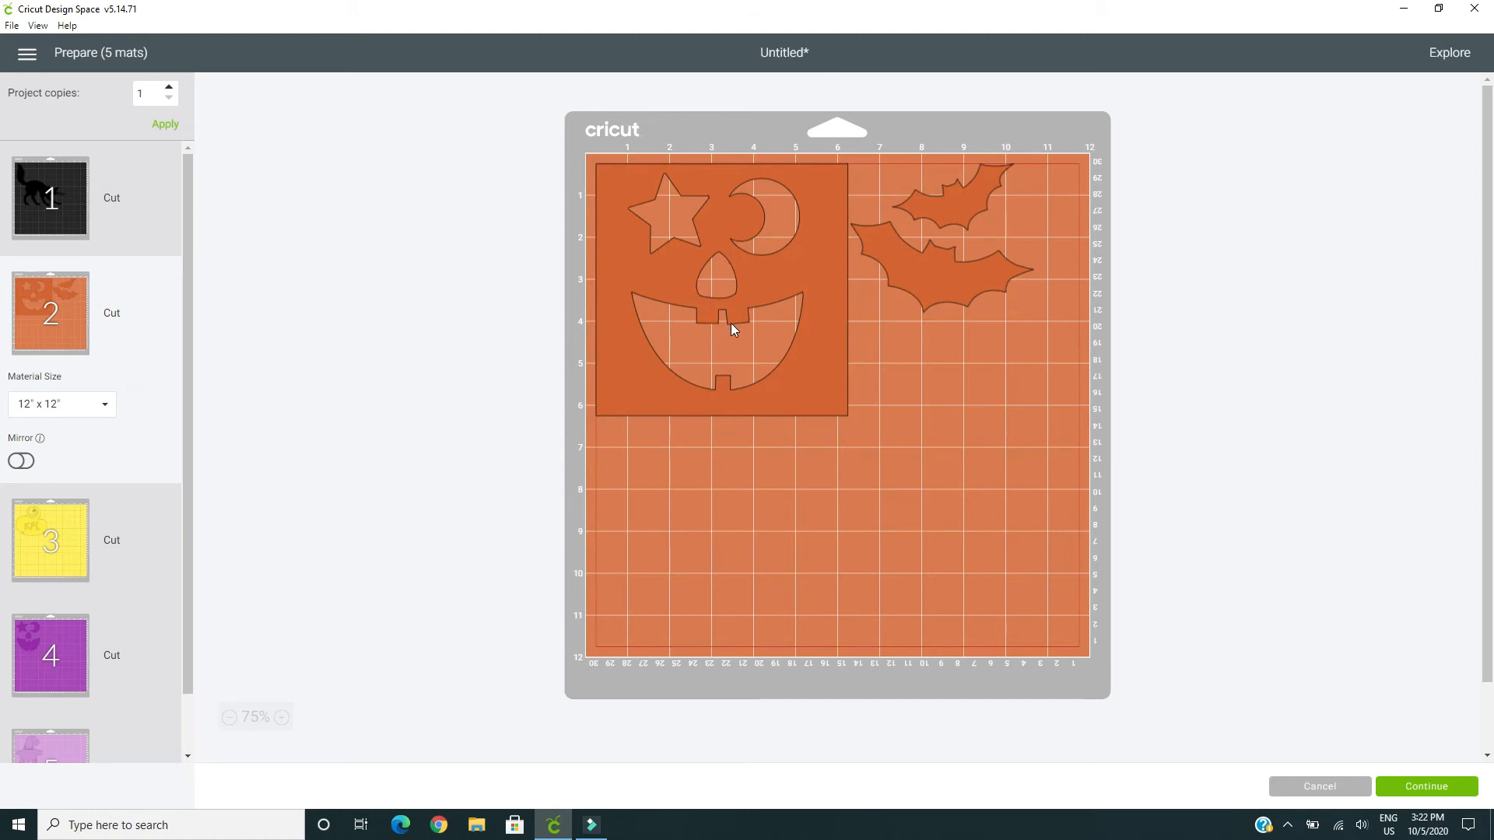
{"action": "scroll", "coordinate": [731, 325], "scroll_direction": "down", "scroll_amount": 2}
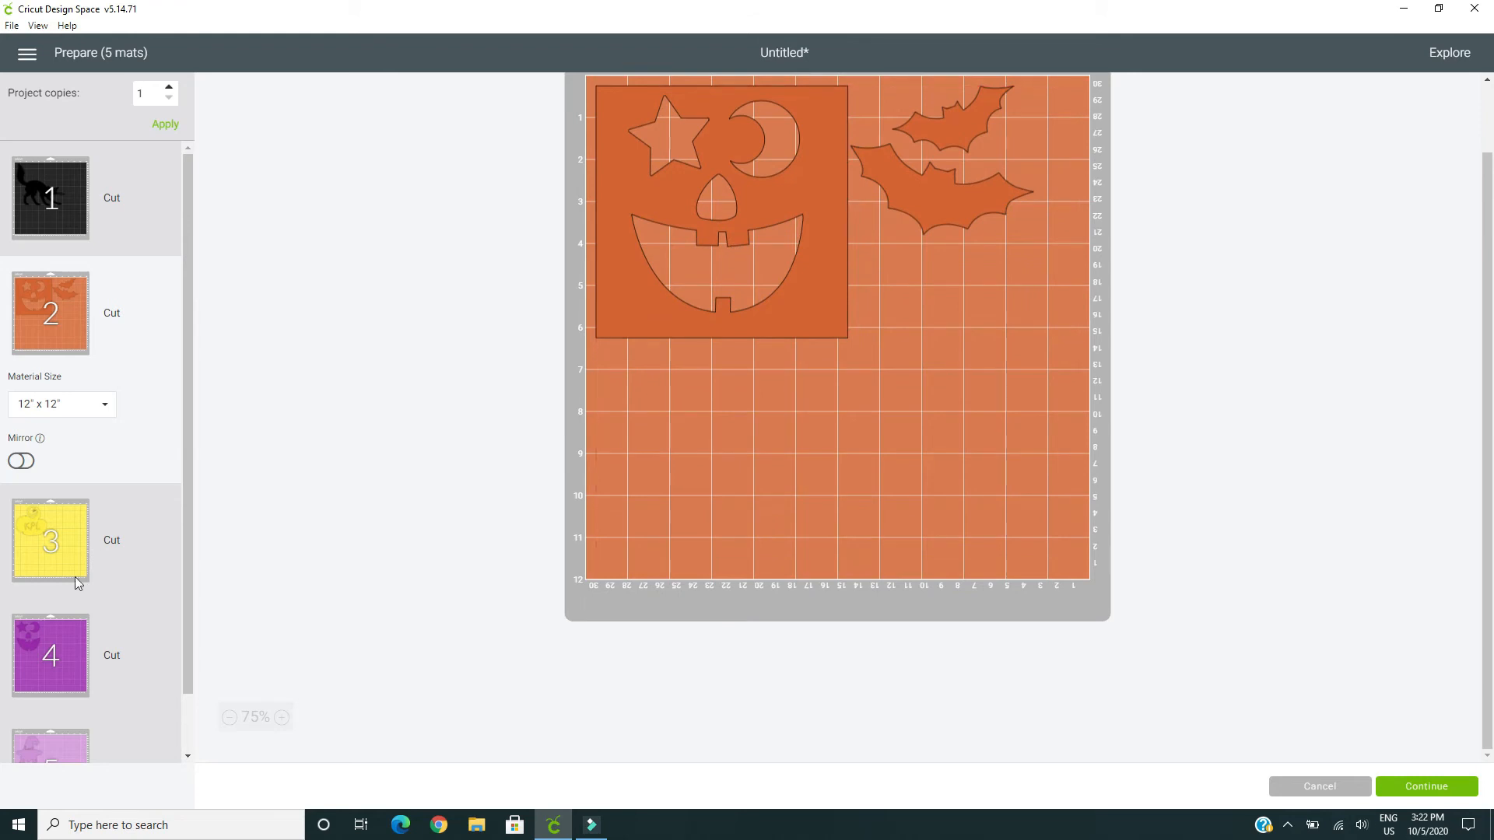
{"action": "left_click", "coordinate": [51, 548]}
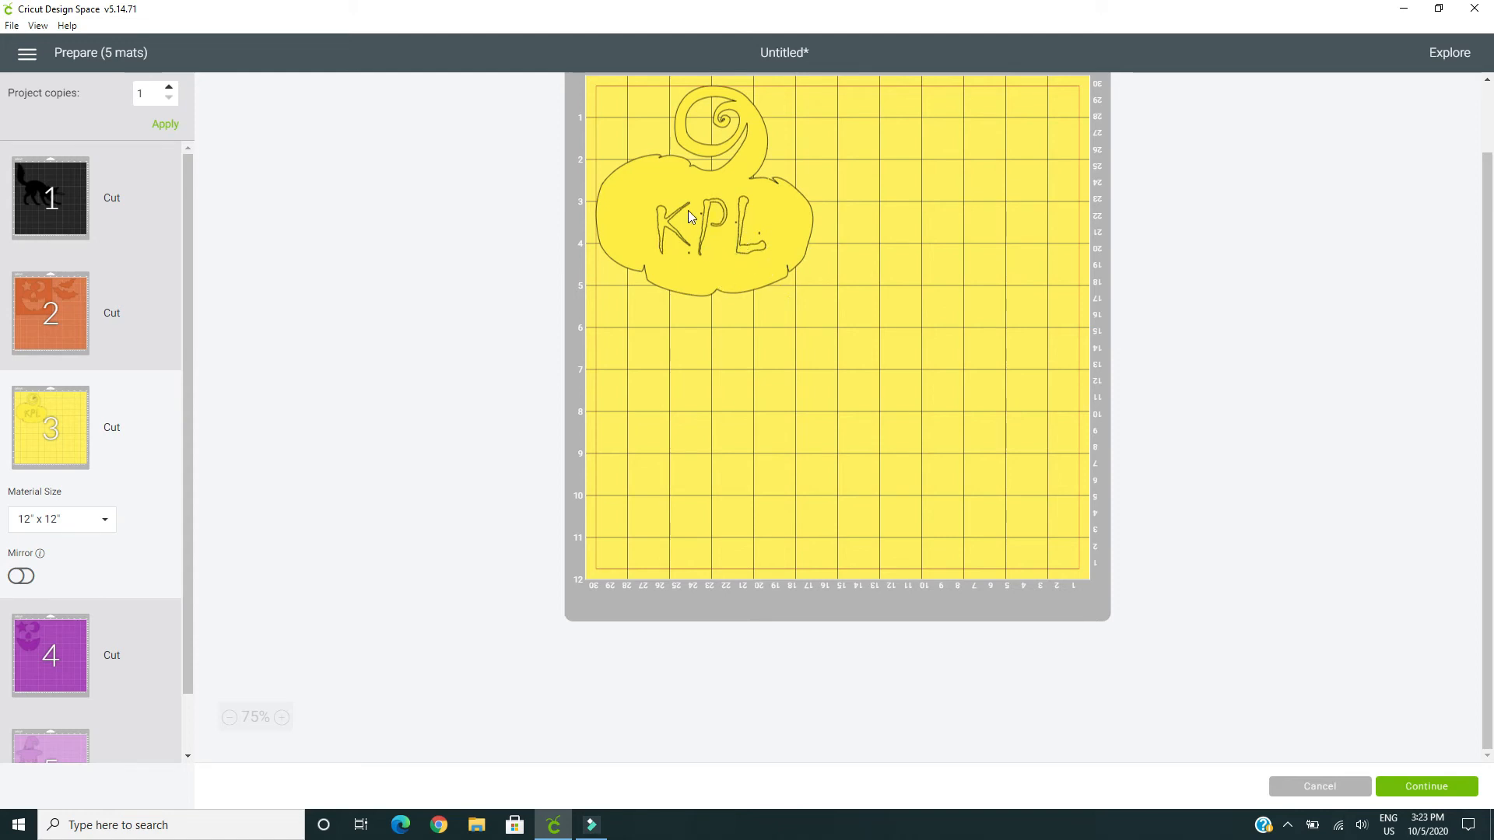
{"action": "scroll", "coordinate": [45, 693], "scroll_direction": "down", "scroll_amount": 2}
{"action": "left_click", "coordinate": [38, 696]}
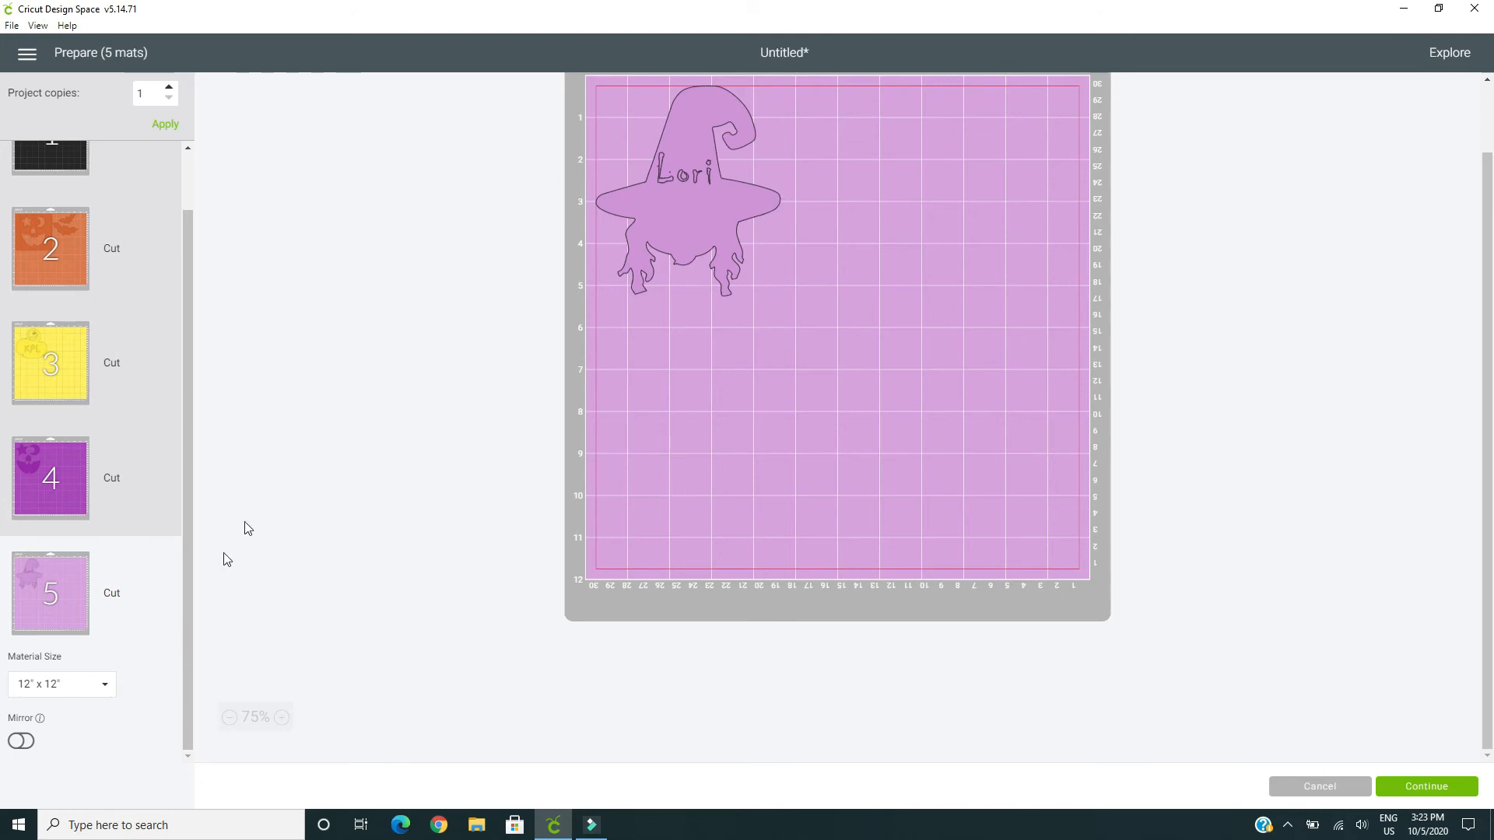
{"action": "scroll", "coordinate": [892, 661], "scroll_direction": "up", "scroll_amount": 2}
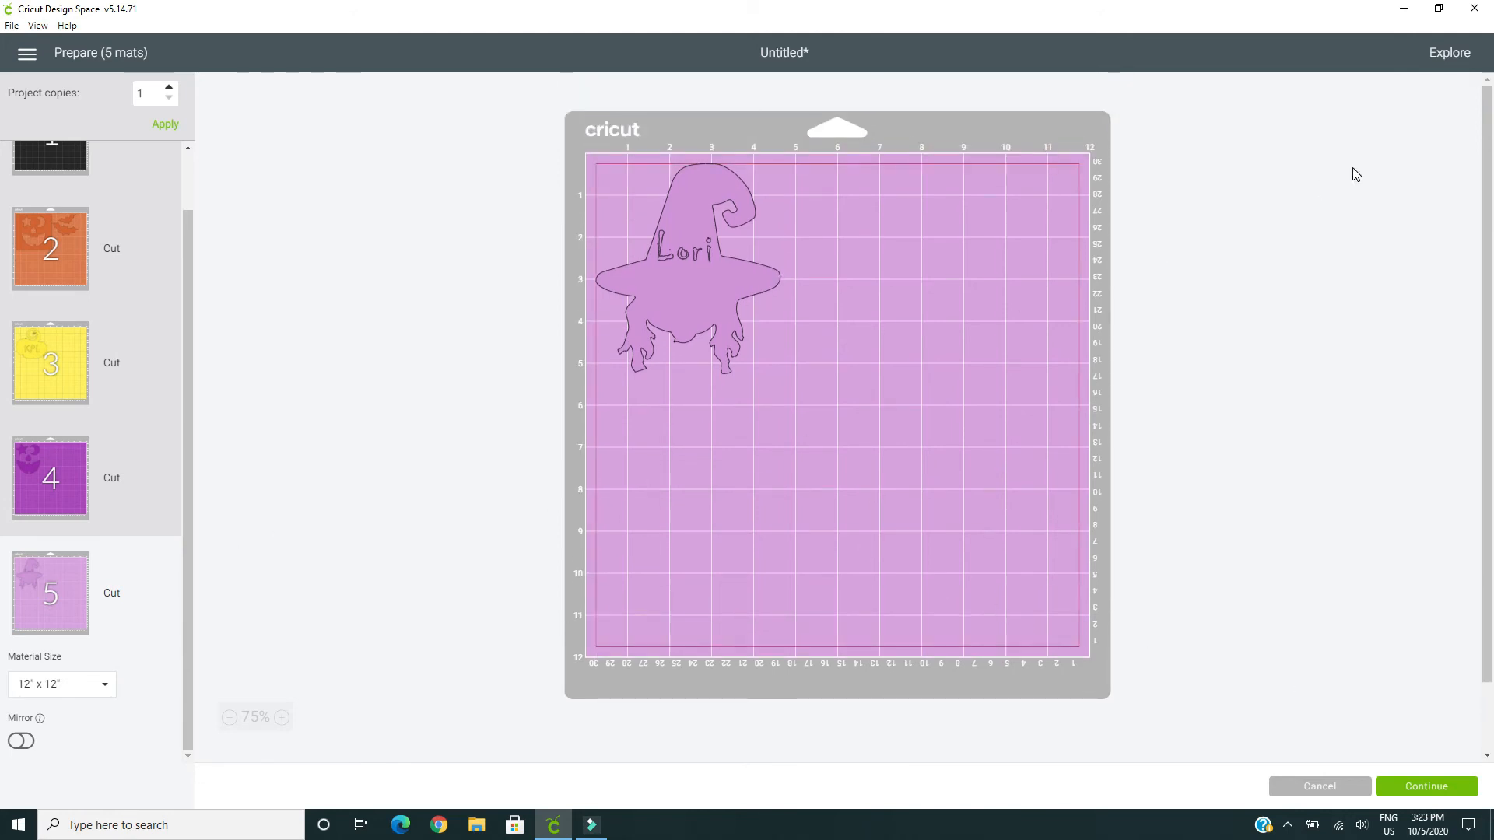
{"action": "left_click", "coordinate": [1332, 787]}
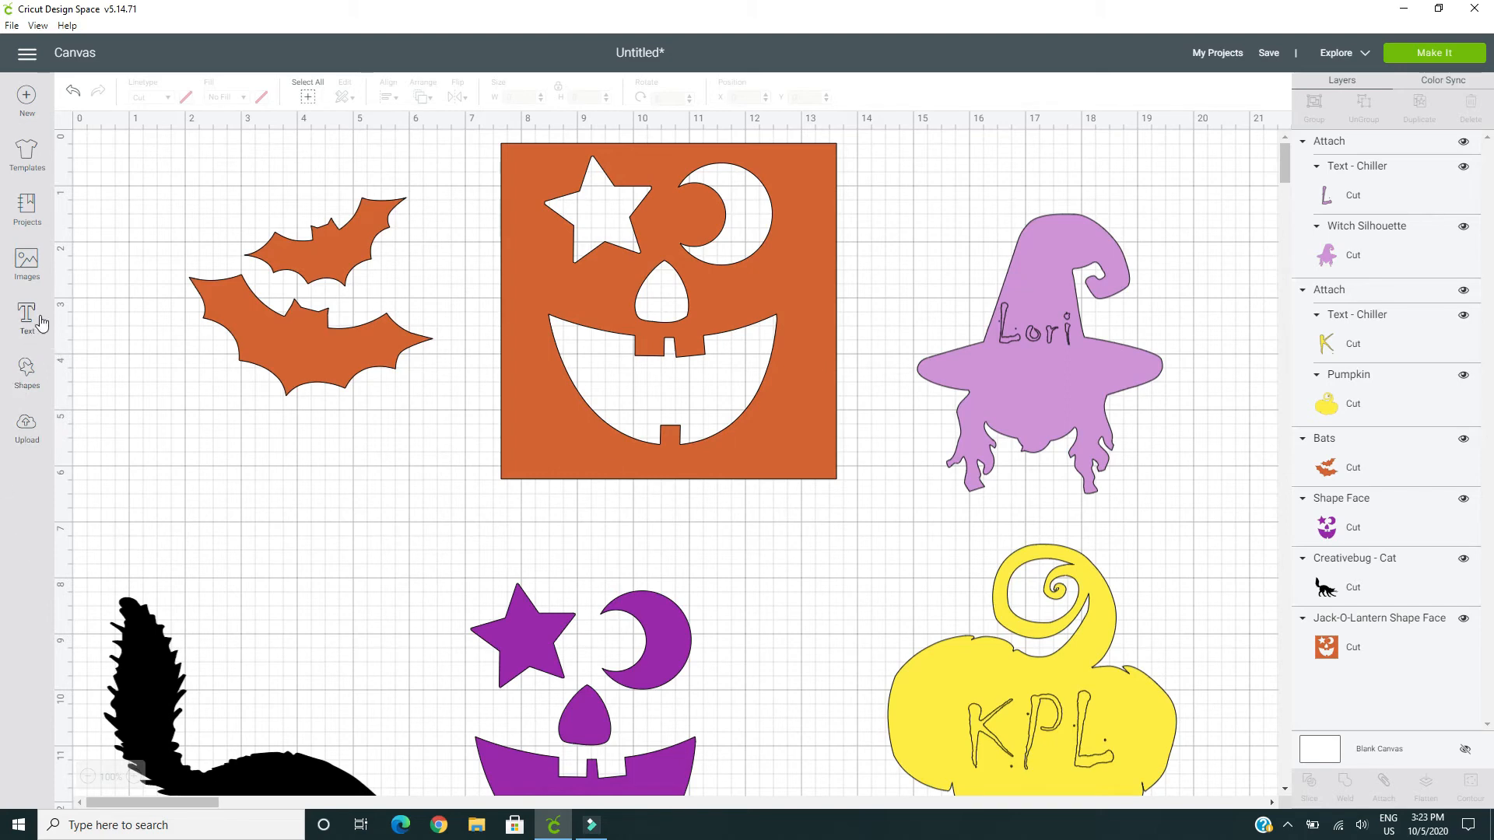
Search the image library for "cinderella" and select the all-blue "Run Like It's Midnight" image
{"action": "left_click", "coordinate": [26, 263]}
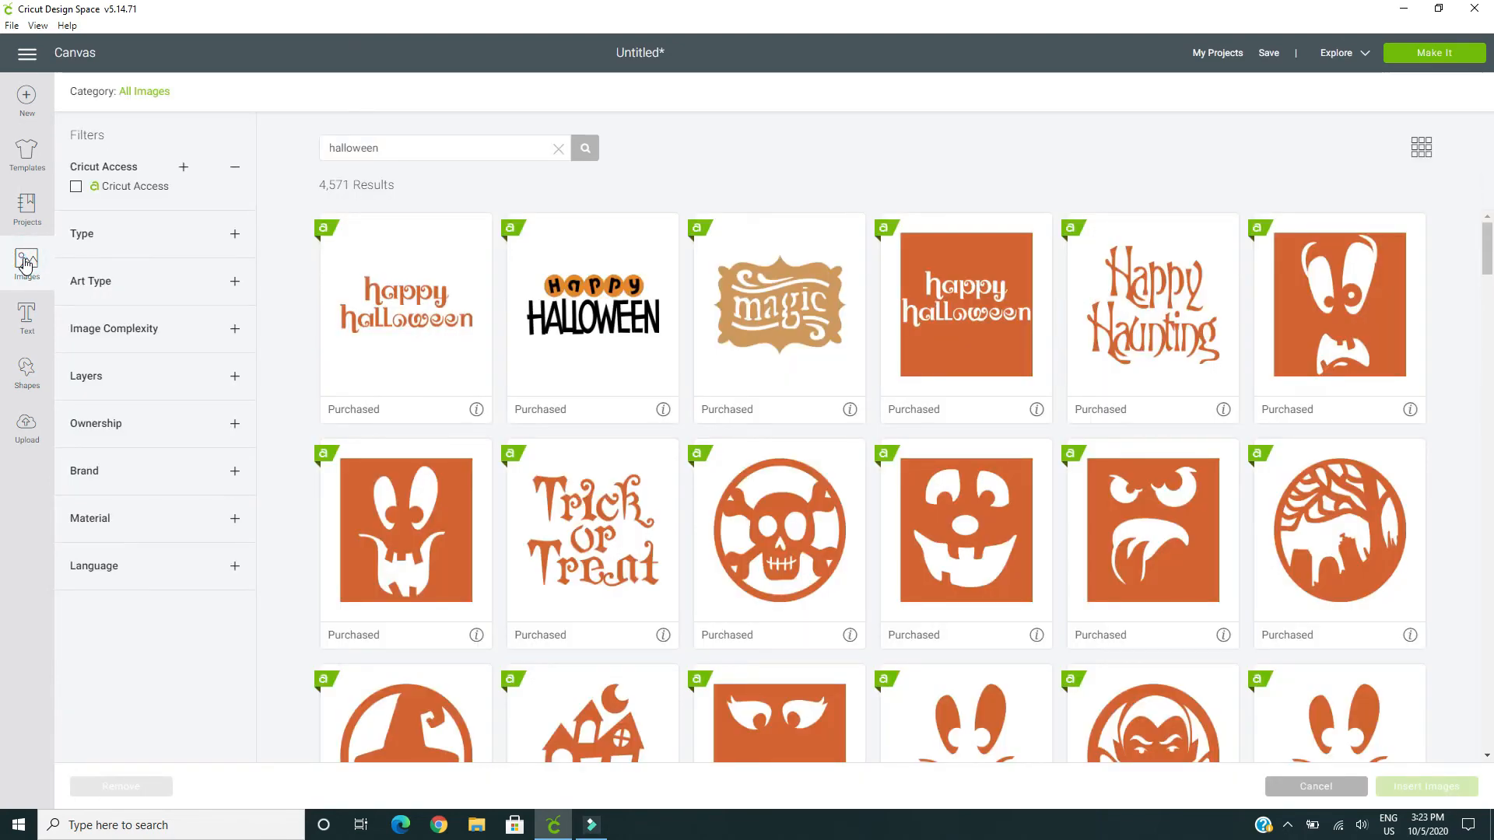
{"action": "double_click", "coordinate": [399, 154]}
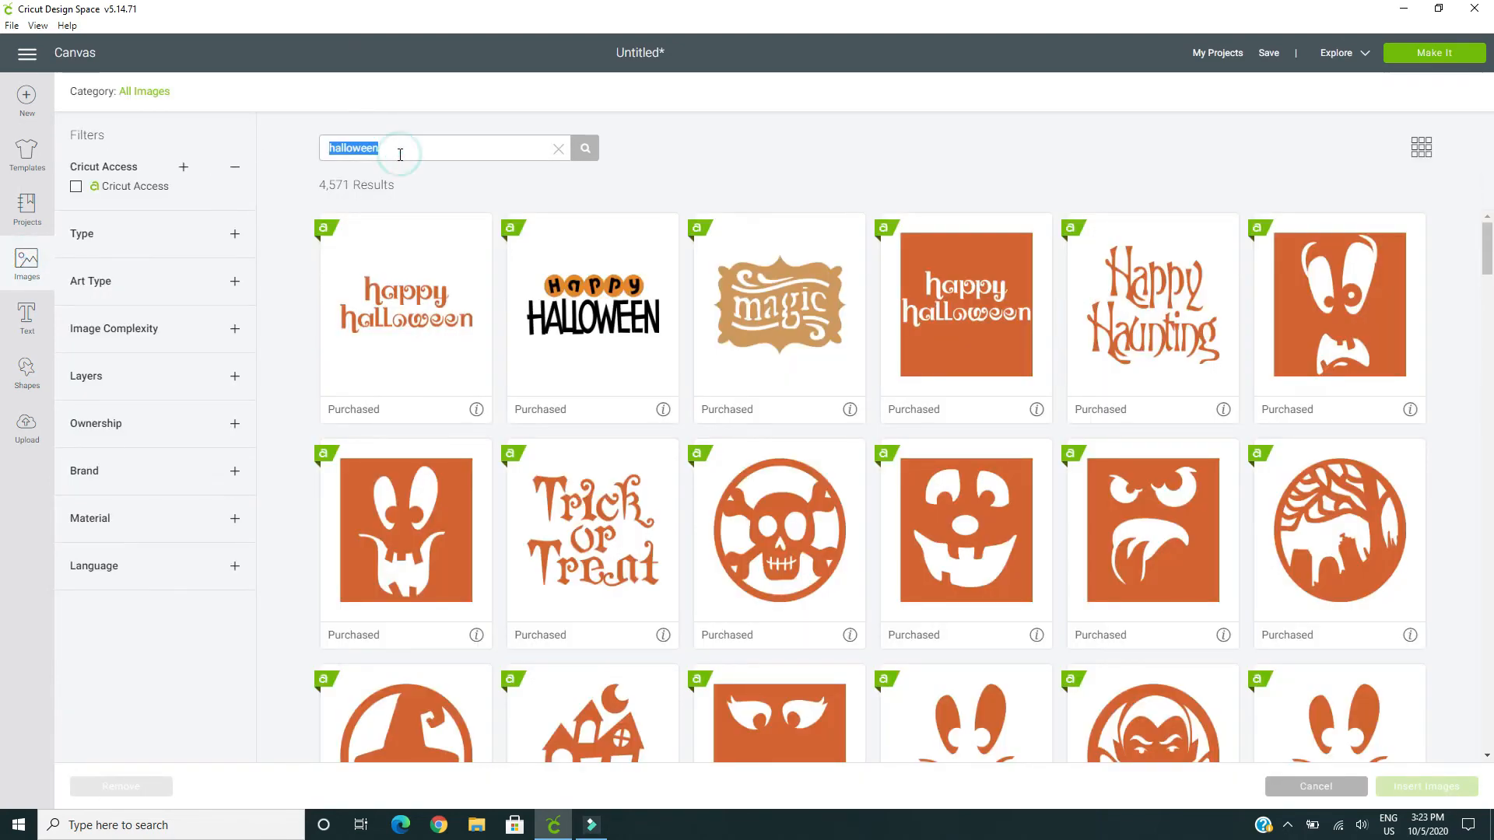
{"action": "key", "text": "BackSpace"}
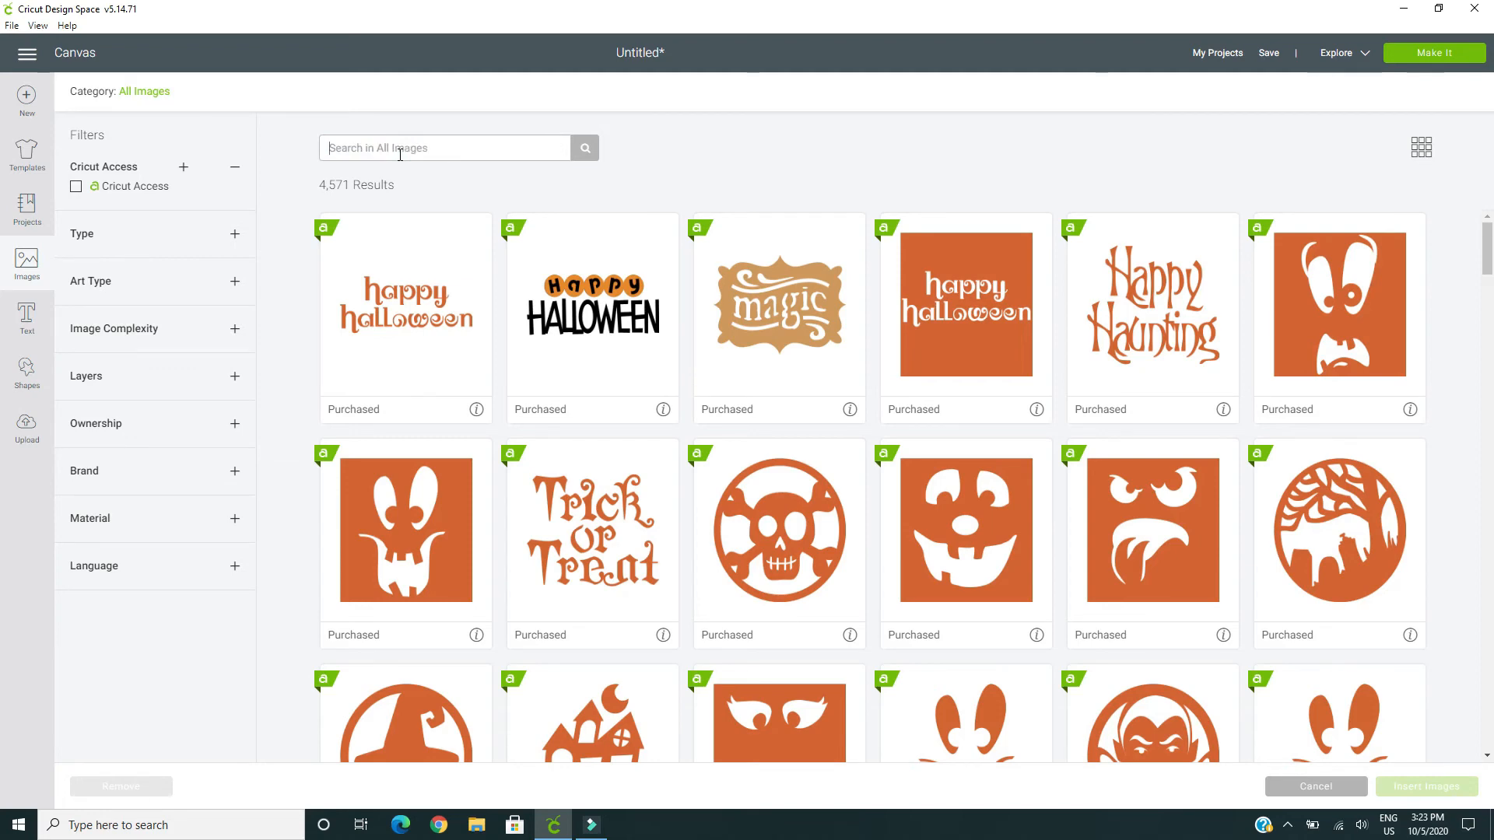
{"action": "type", "text": "cinderella"}
{"action": "left_click", "coordinate": [585, 153]}
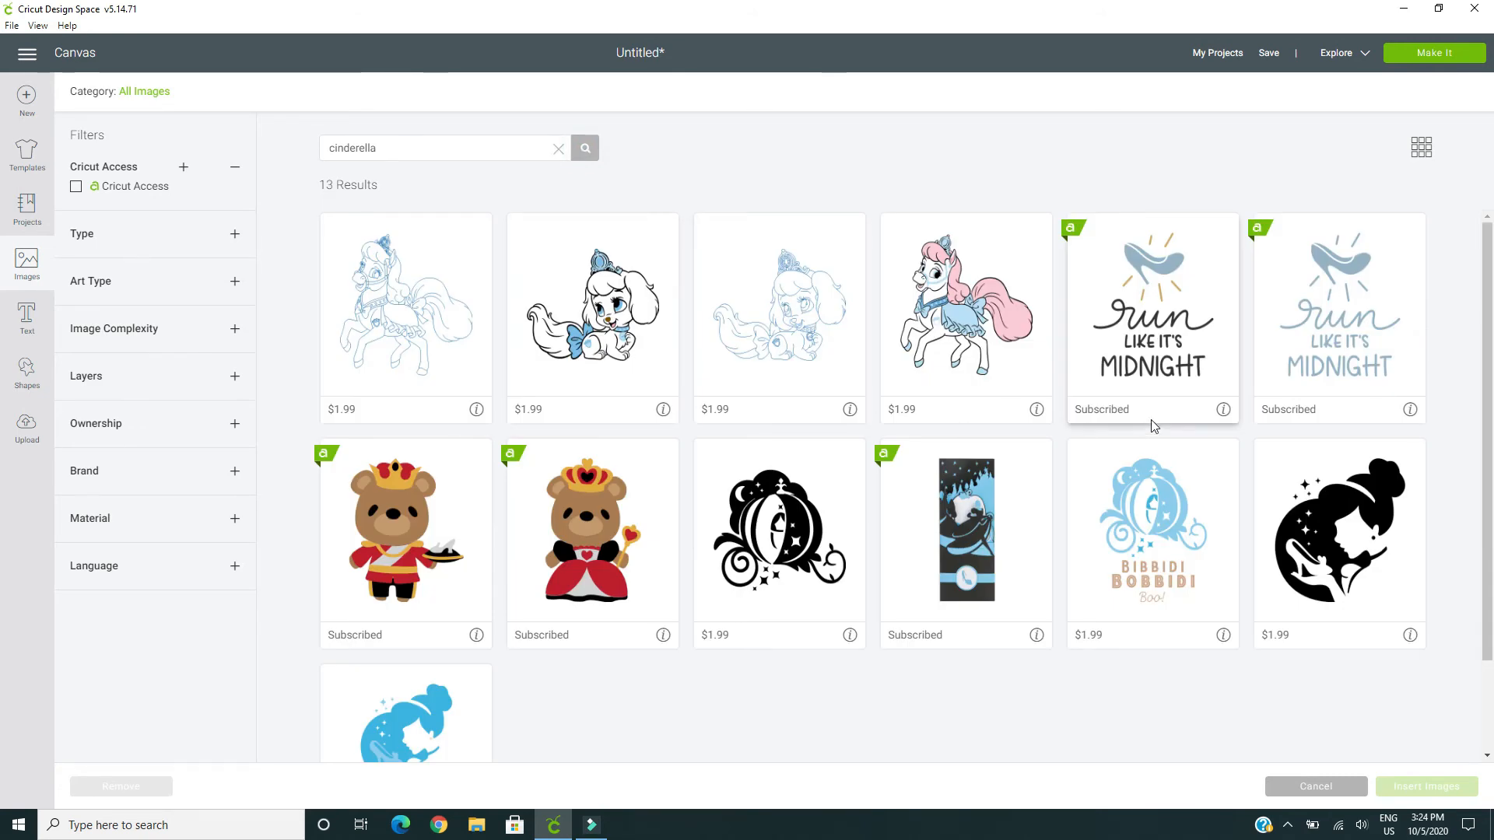
{"action": "left_click", "coordinate": [1346, 302]}
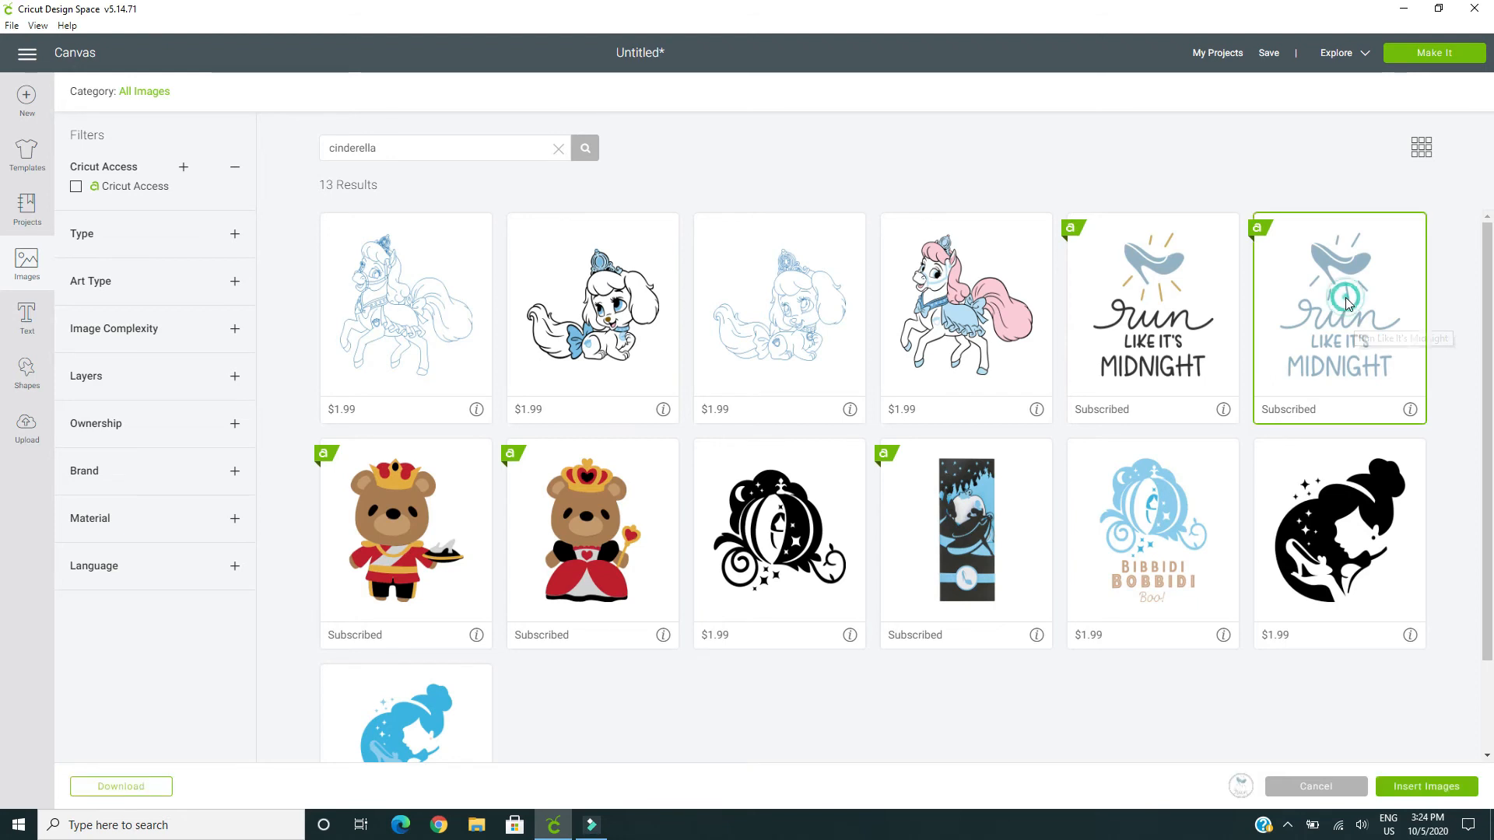